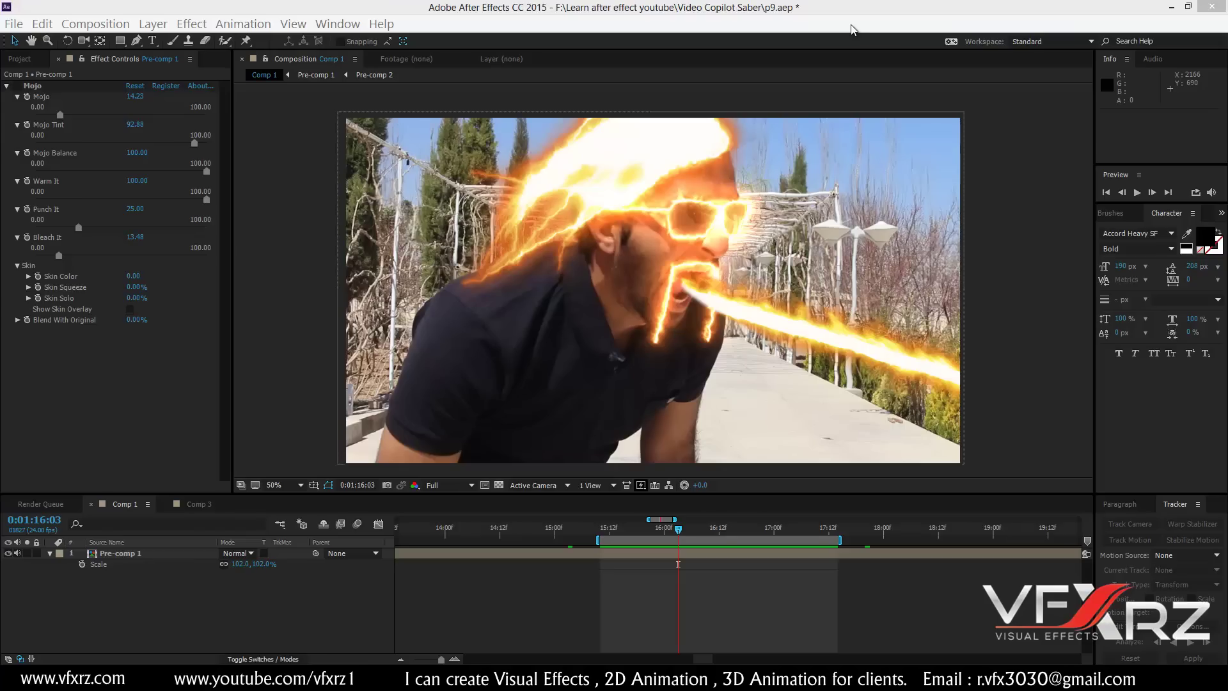
- Play back the fire and laser effect in Comp 1 from about 0:01:15:11 to review it
click(801, 5)
key(ctrl+s)
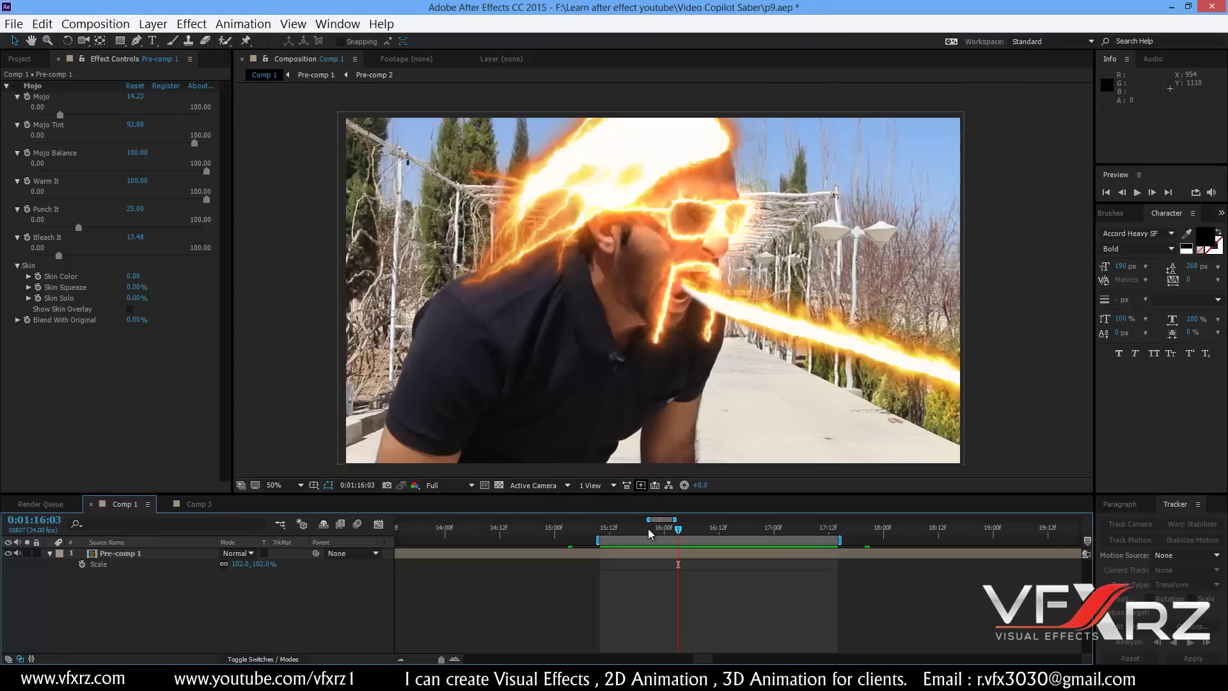
click(605, 534)
key(space)
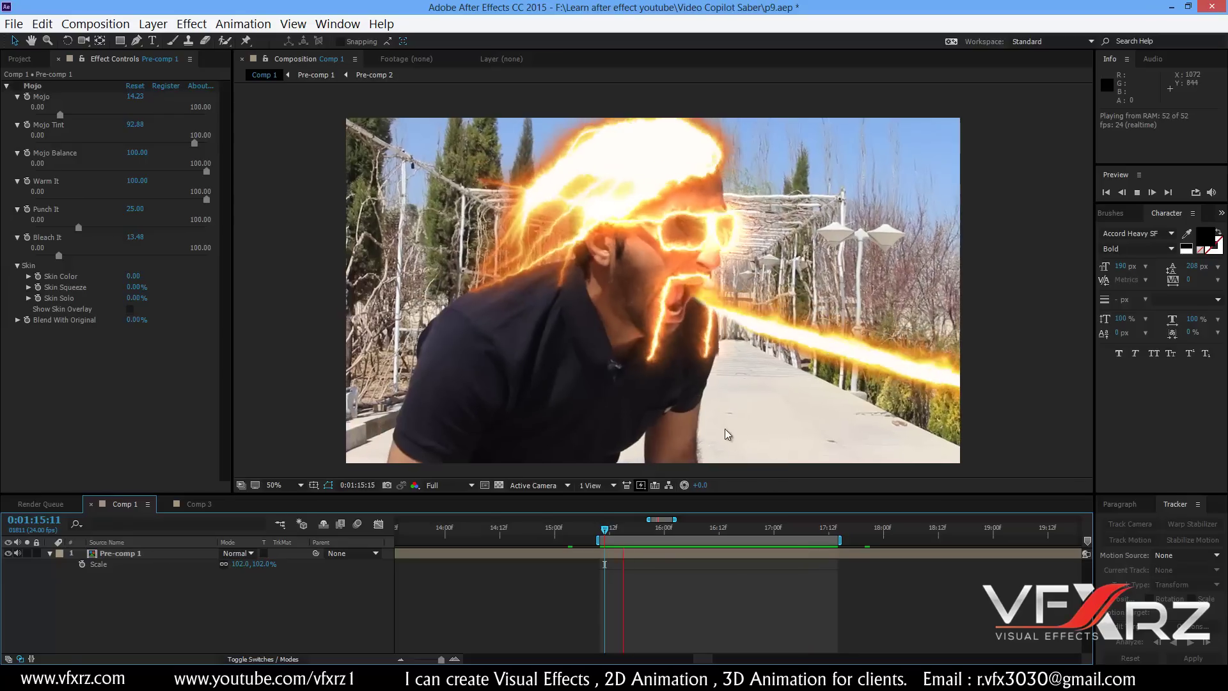
key(space)
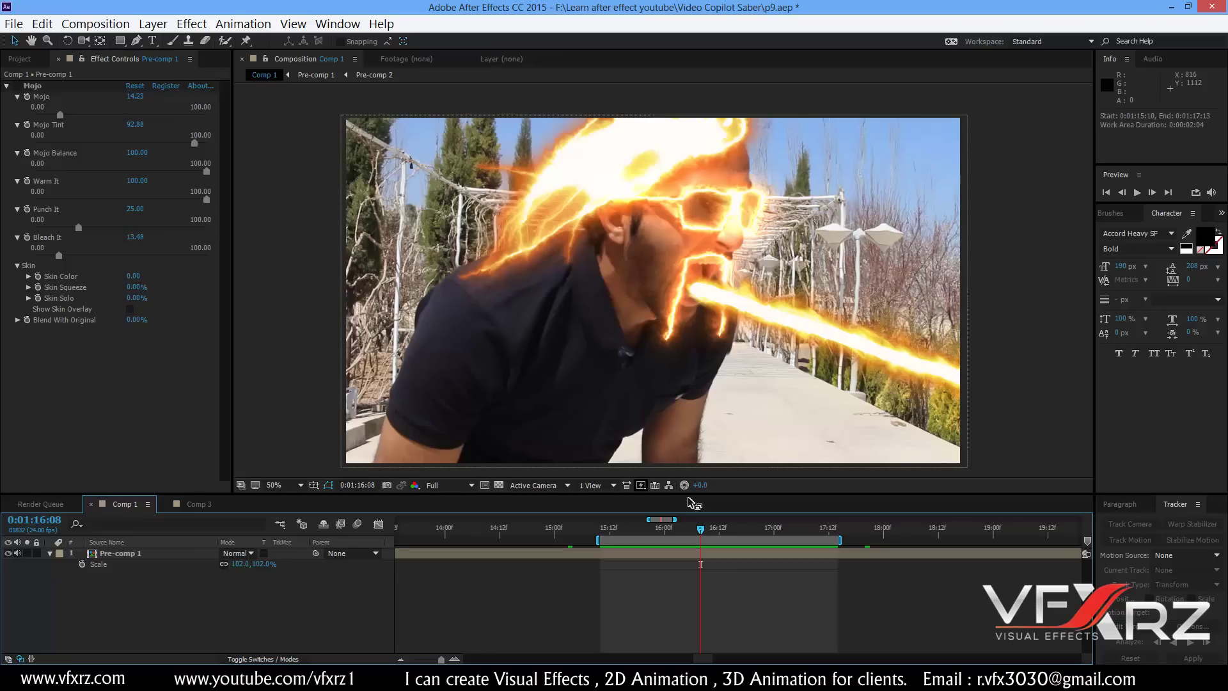
- Open Comp 3 and play back the untouched MVI_3245.MOV footage from its beginning
click(191, 503)
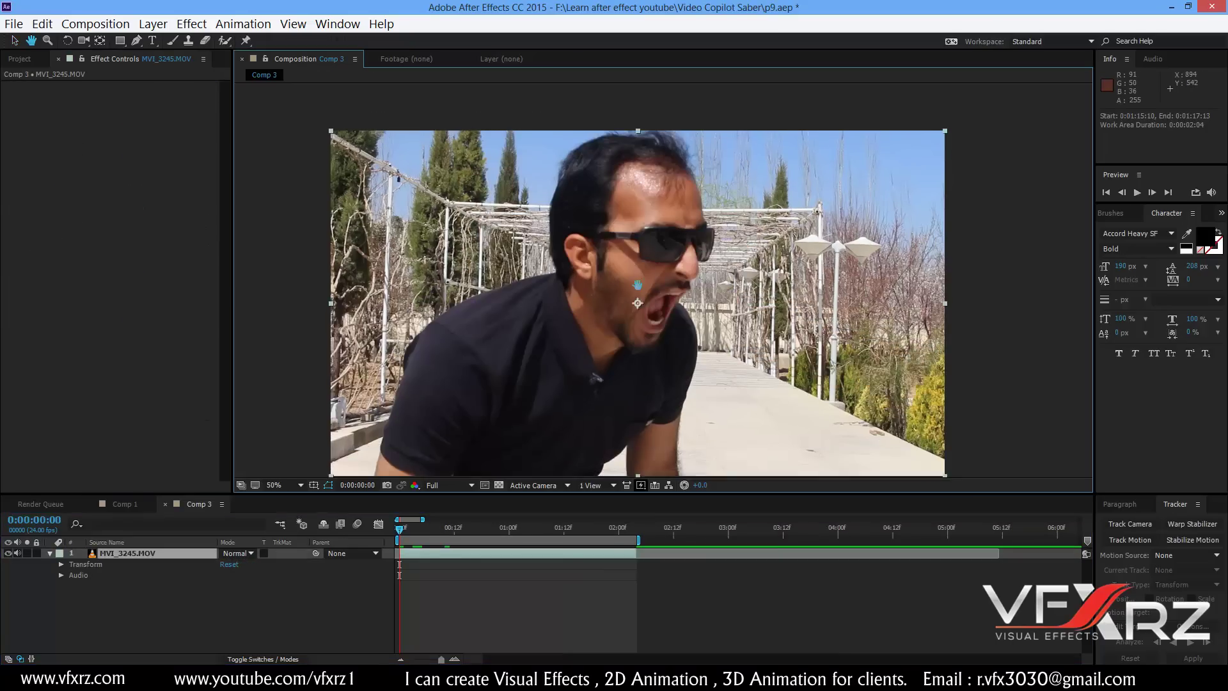
click(414, 530)
drag(425, 531, 400, 550)
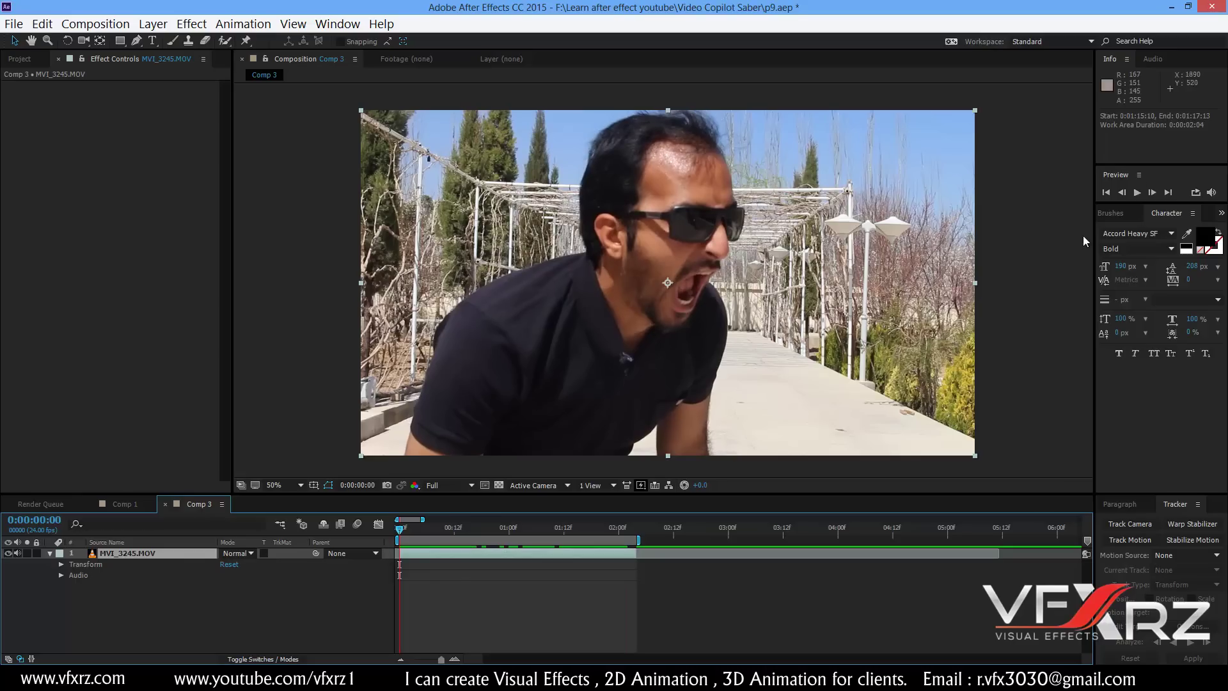
click(1137, 192)
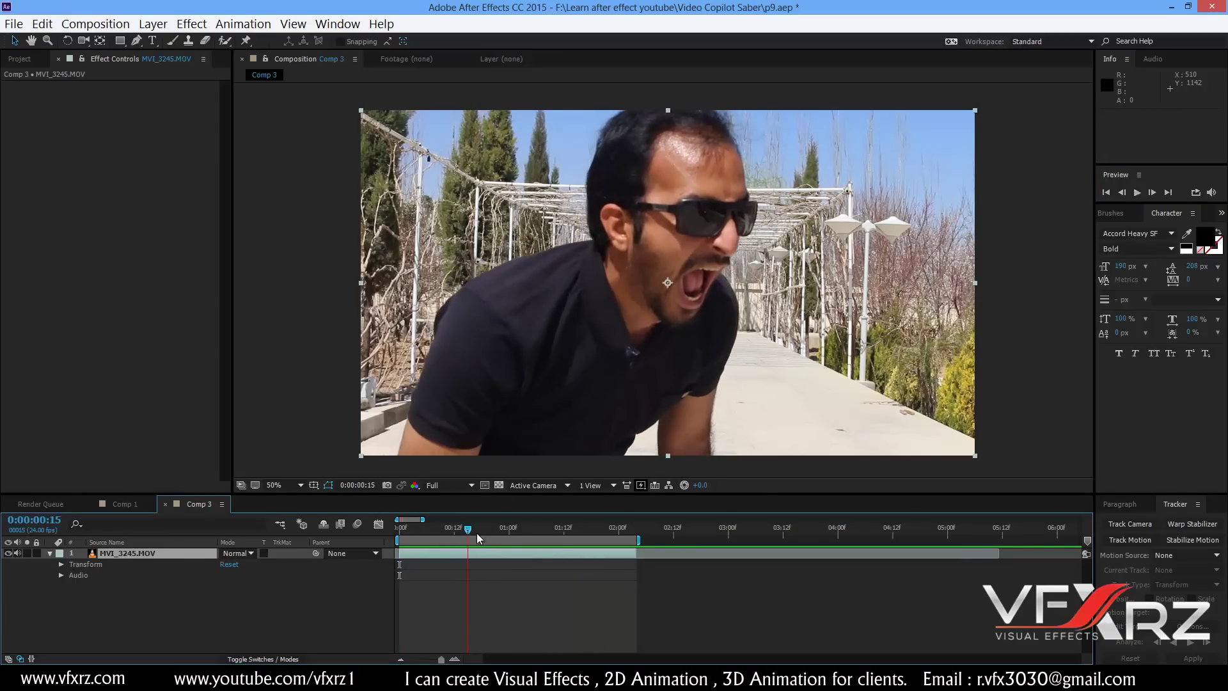
key(space)
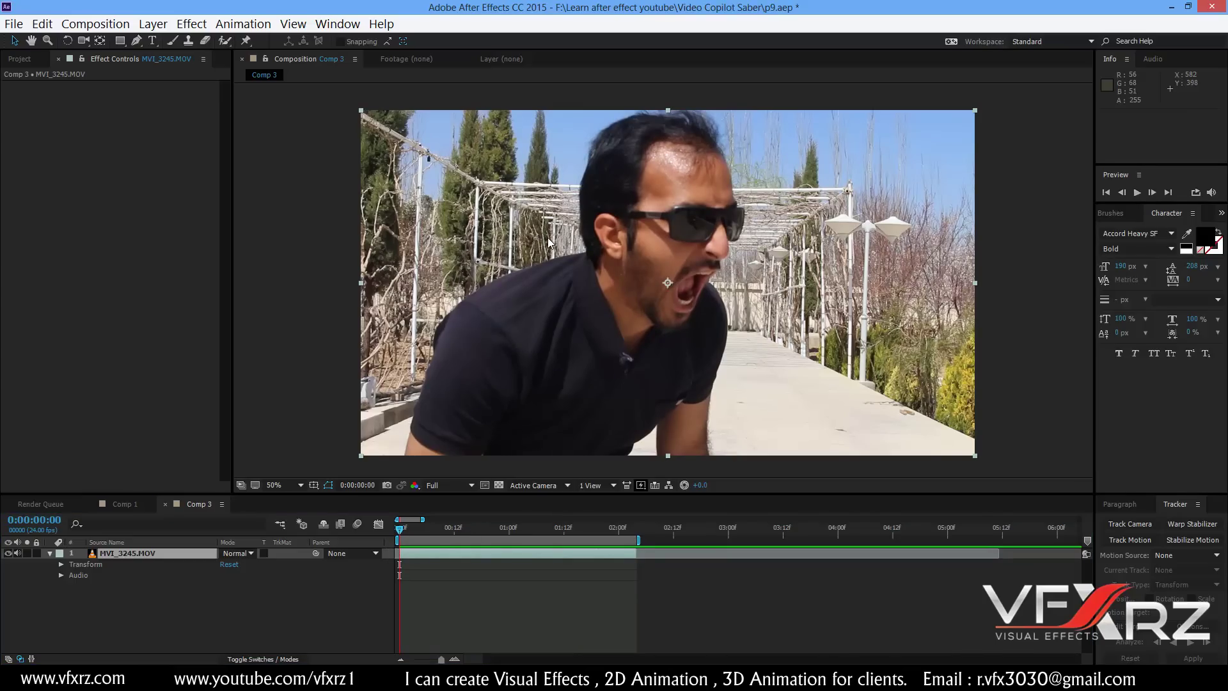
- With the Pen tool, start a mask path on MVI_3245.MOV from the ear along the glasses' arm and over the near lens's upper edge
click(136, 40)
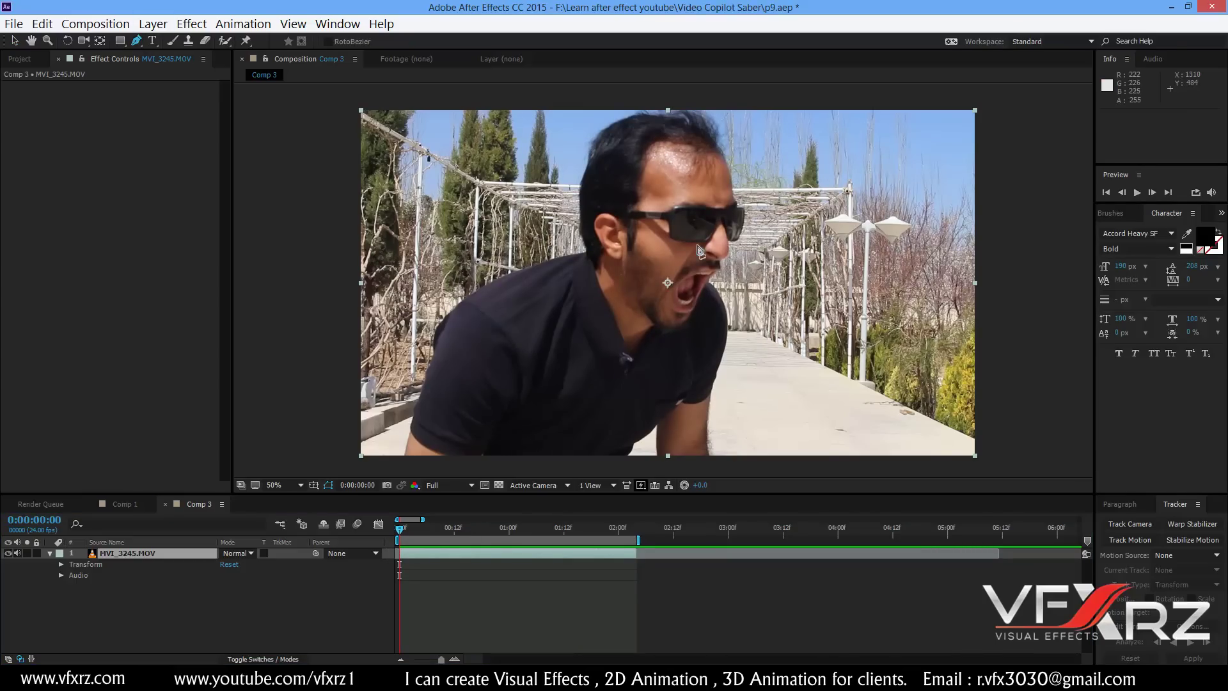
click(734, 236)
key(ctrl+z)
scroll(734, 236, up, 2)
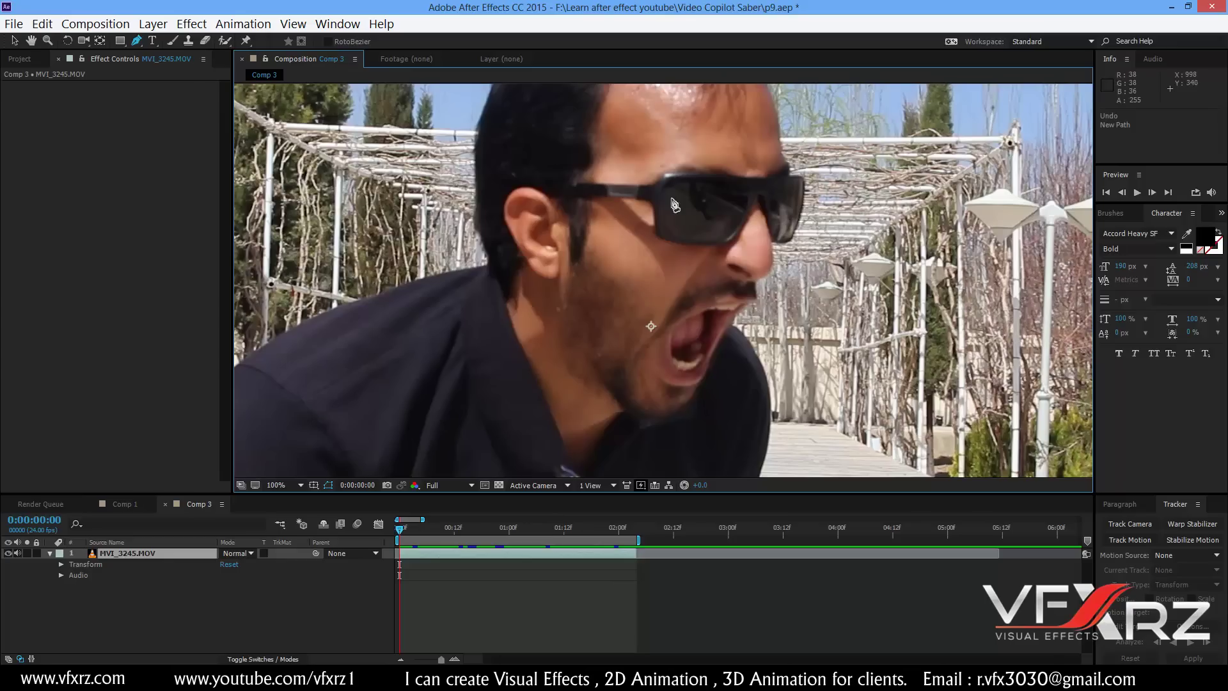
click(541, 190)
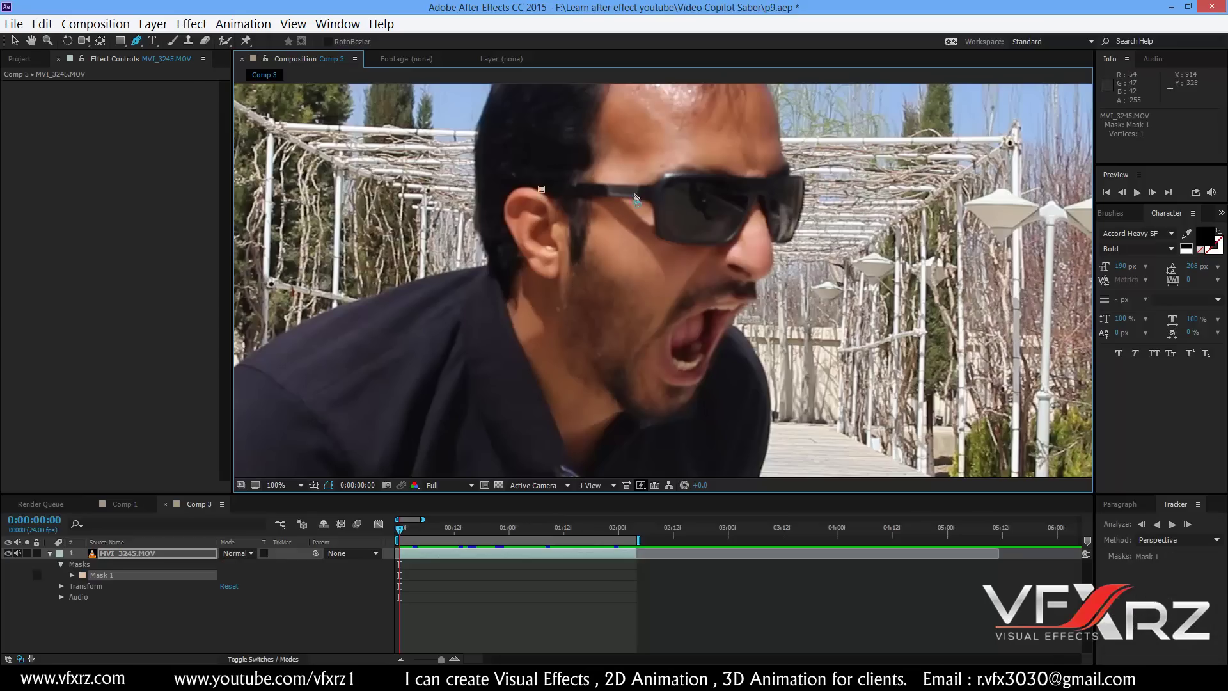
click(655, 192)
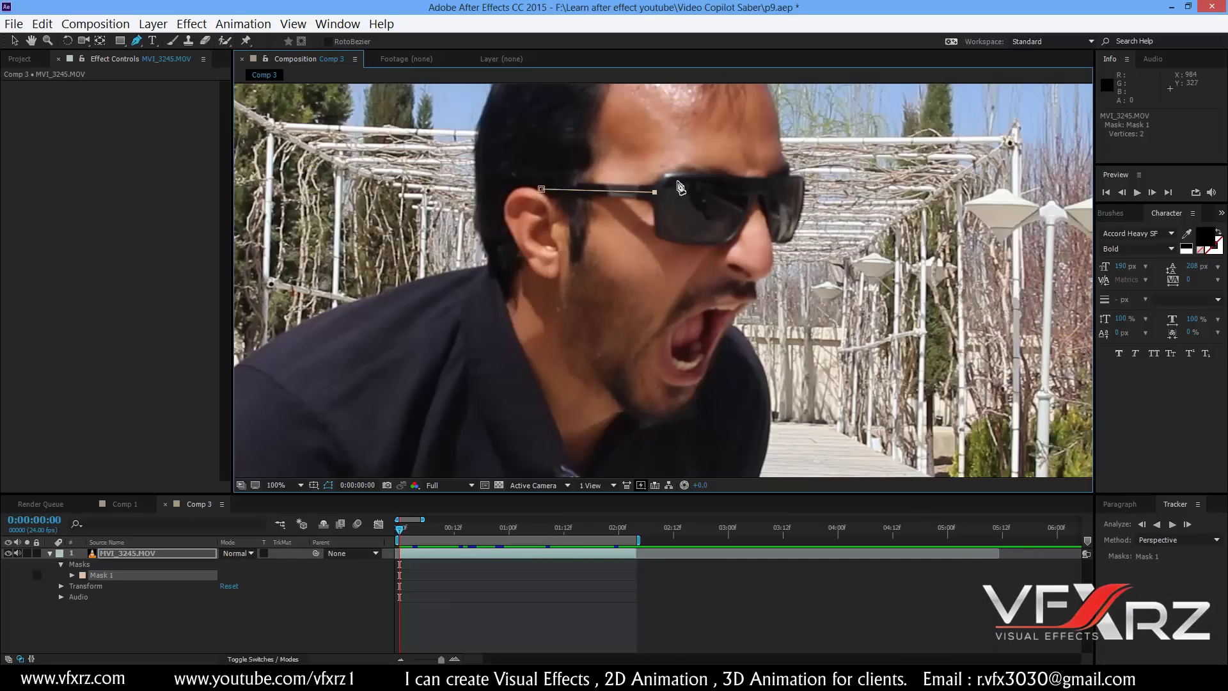
drag(683, 177, 703, 181)
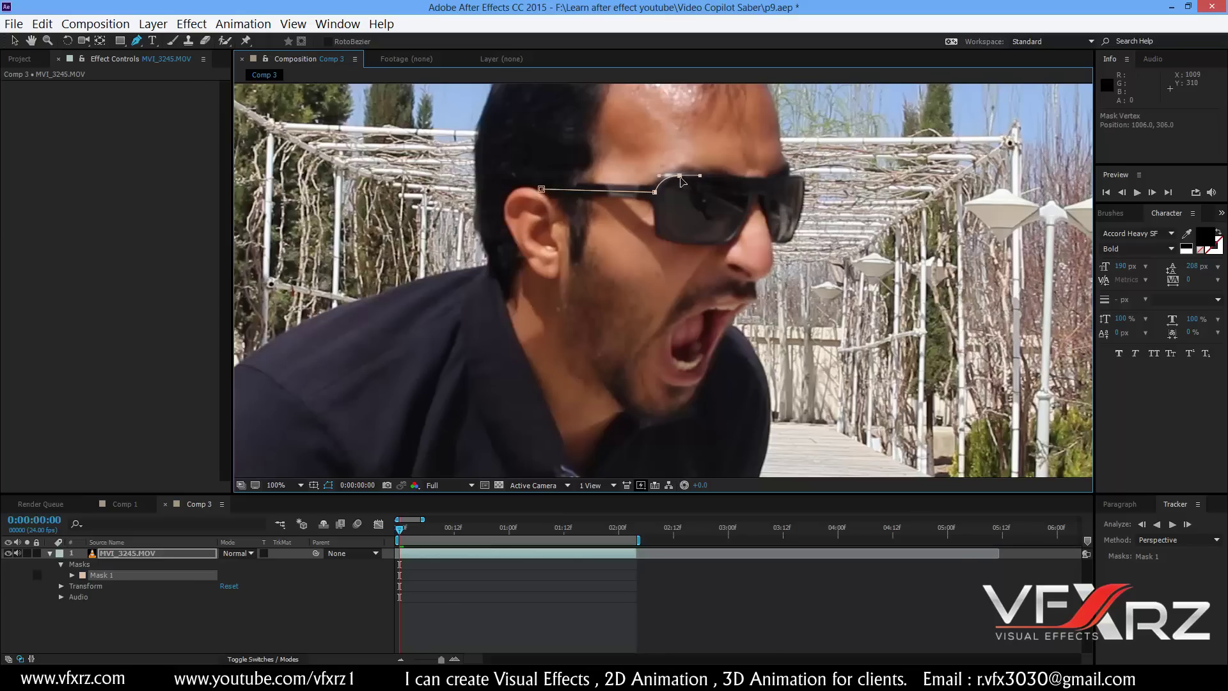
click(755, 184)
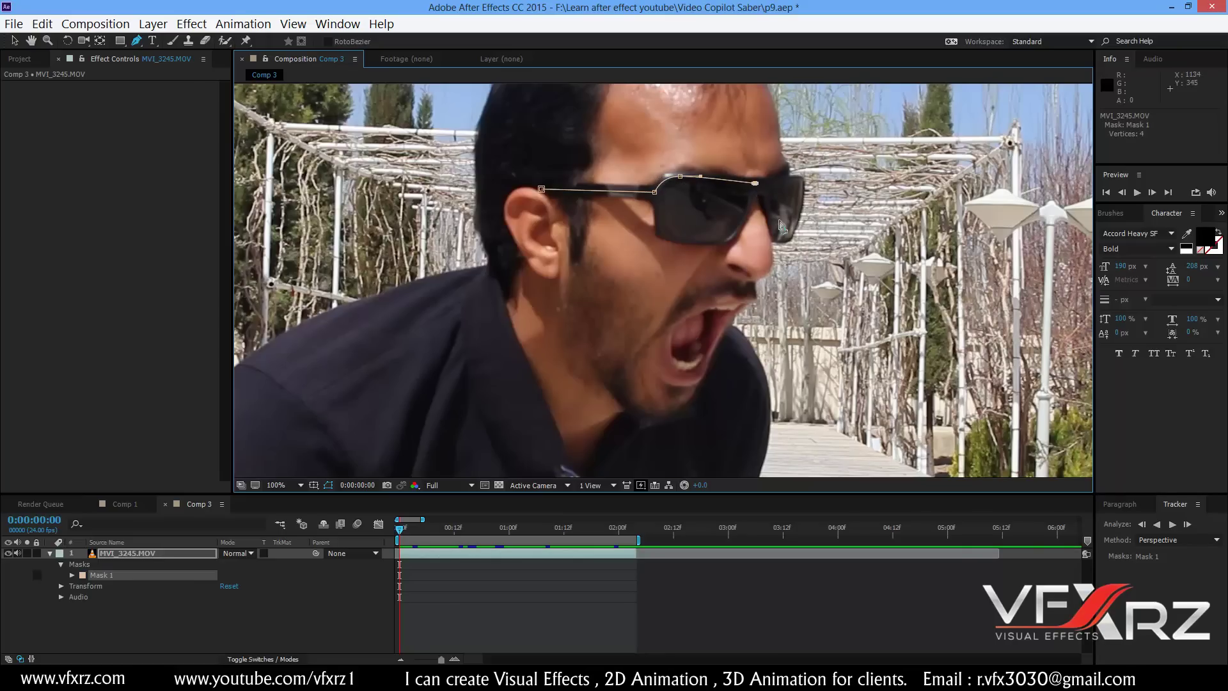
- Extend the mask path around the far lens of the sunglasses and back to the bridge
click(773, 240)
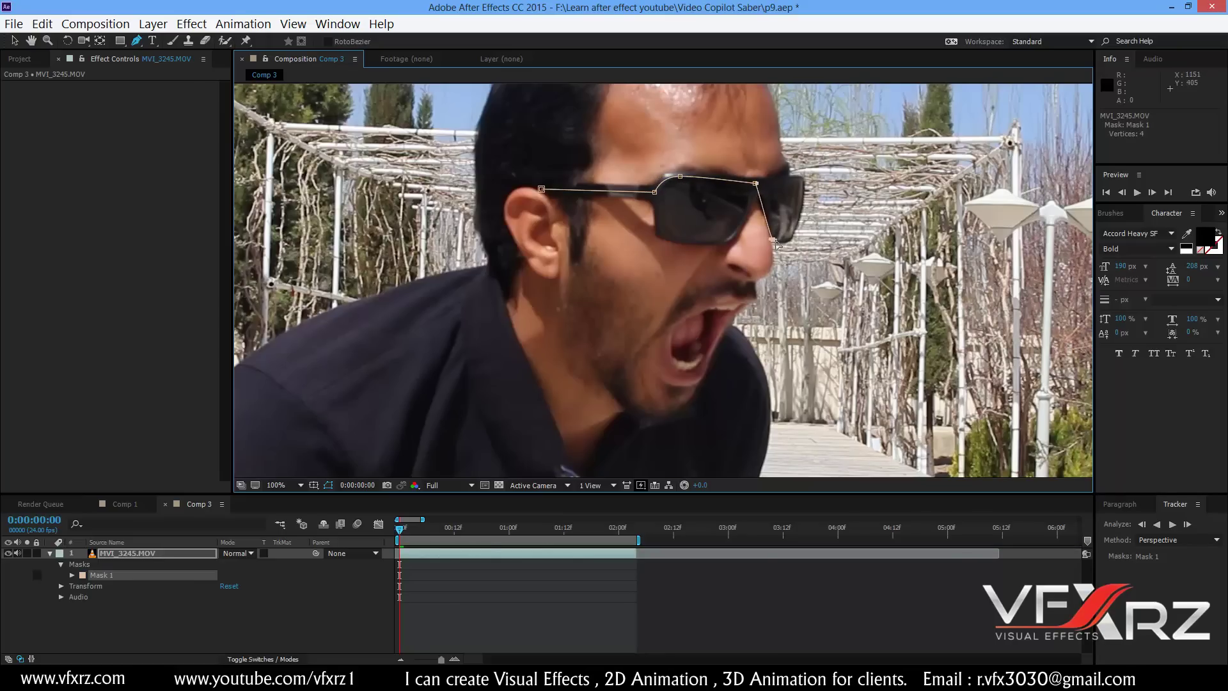
click(790, 242)
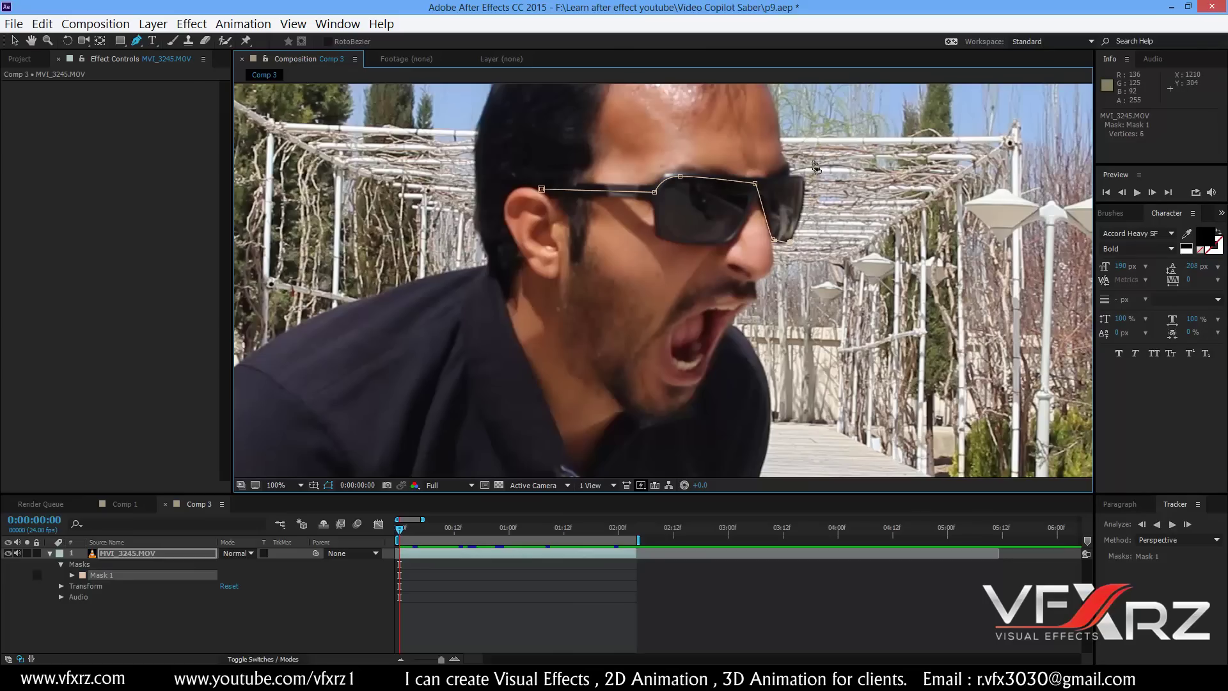
click(797, 172)
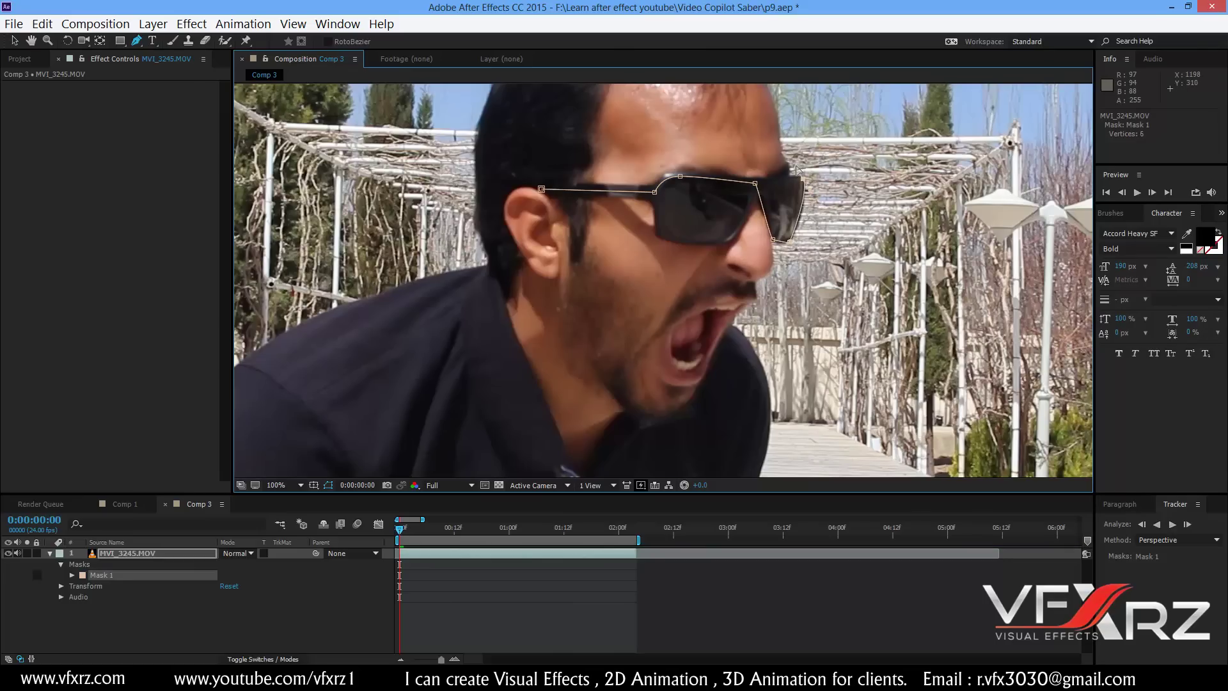
click(772, 183)
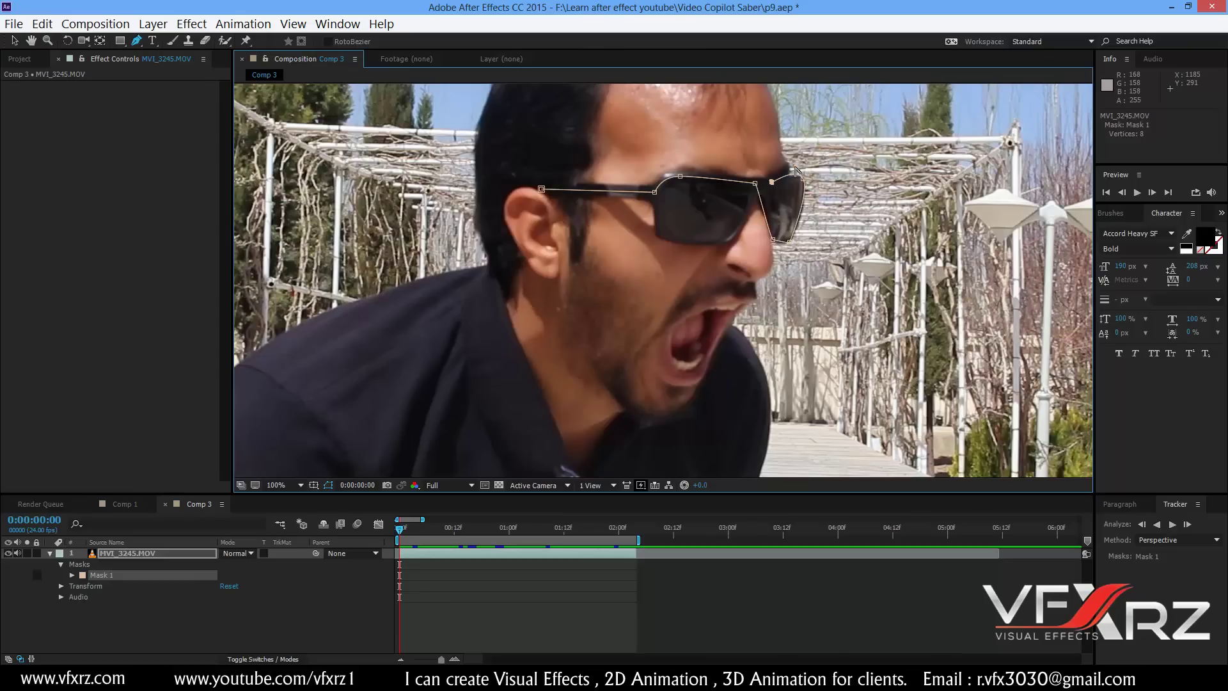
drag(793, 177, 763, 184)
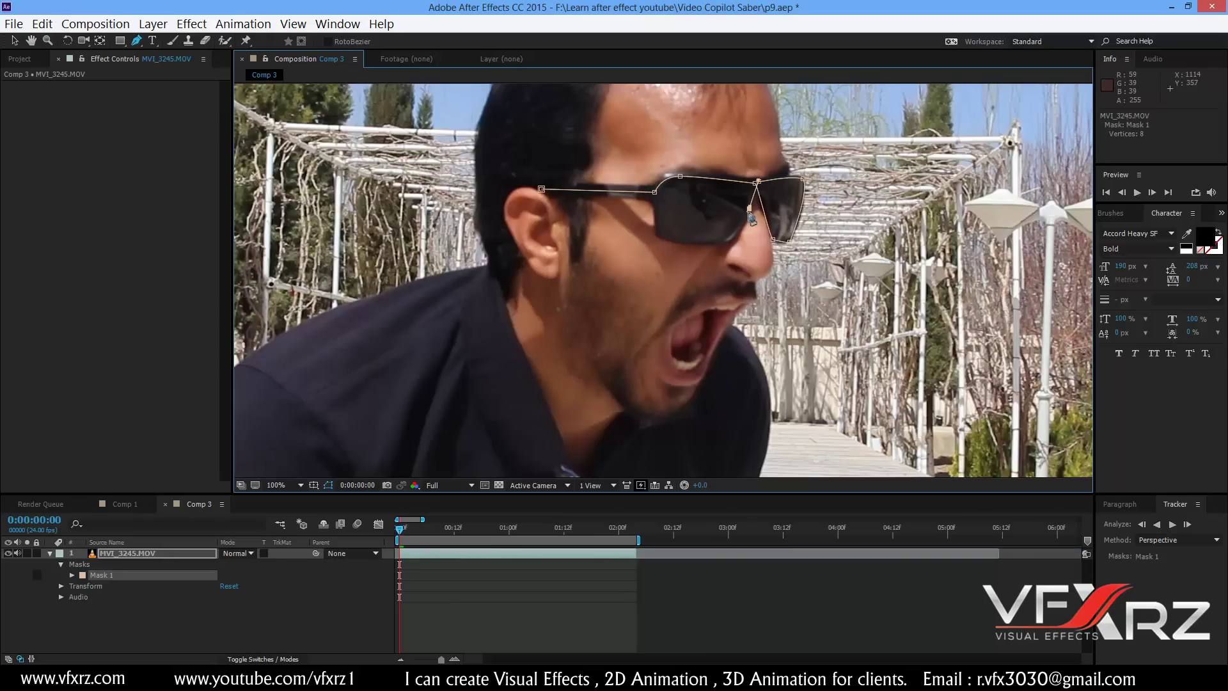
- Continue the mask path around the near lens's lower edge and back up to the glasses' hinge
drag(722, 244, 704, 247)
click(703, 244)
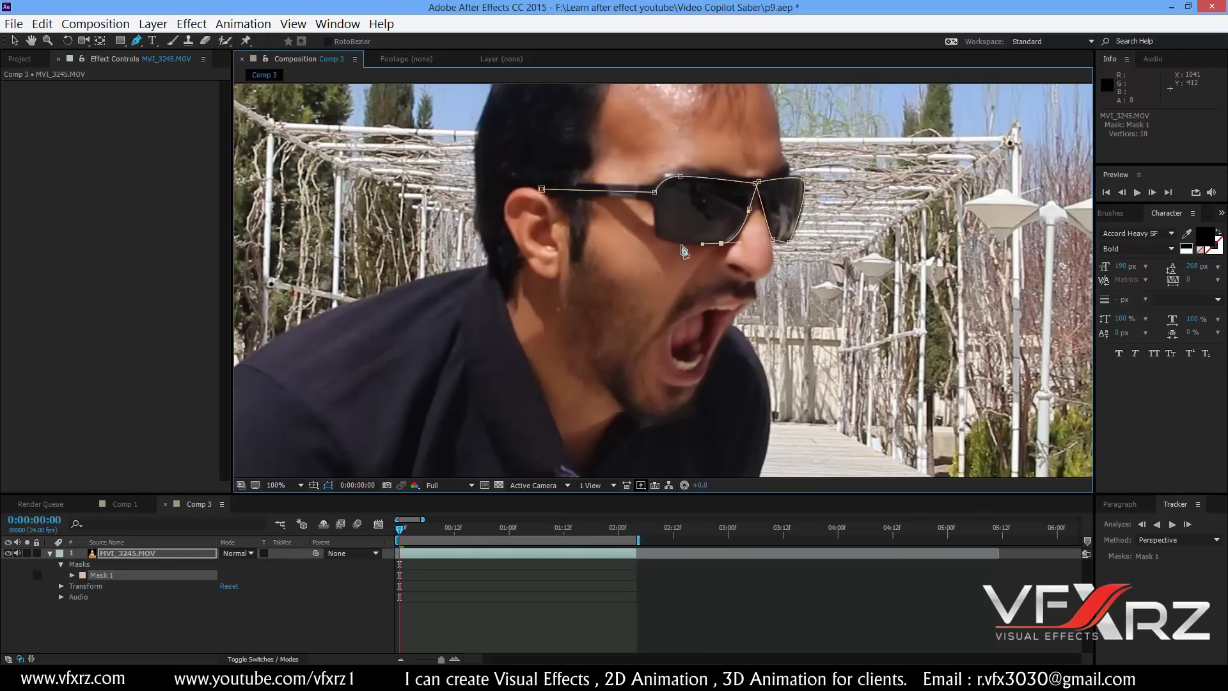
click(660, 230)
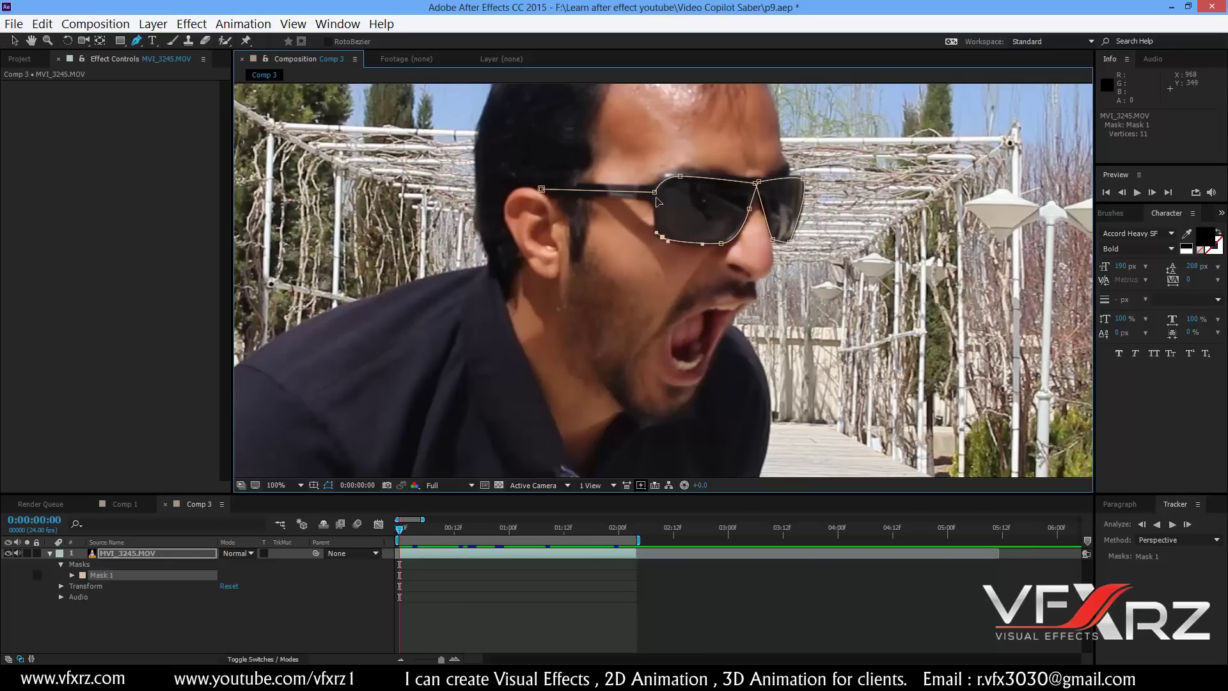
click(655, 203)
drag(657, 205, 654, 203)
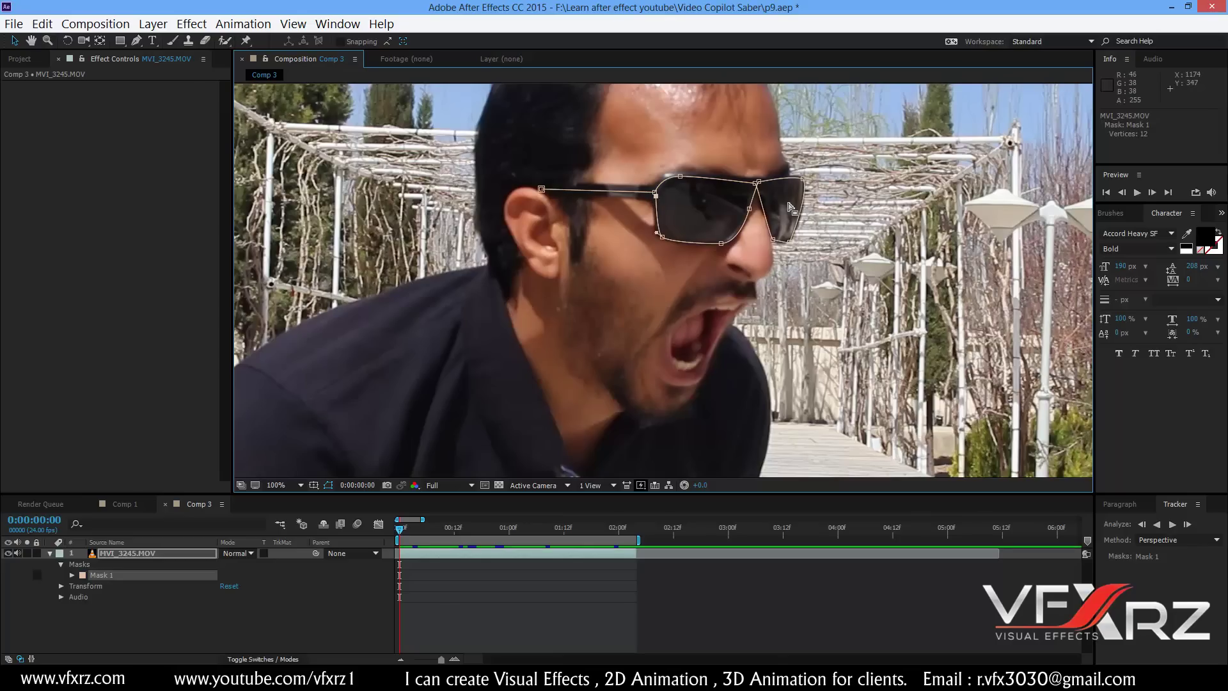
- Draw a second open, curved mask path from the forehead along the hairline, behind the head and down to the shoulder
scroll(643, 200, up, 3)
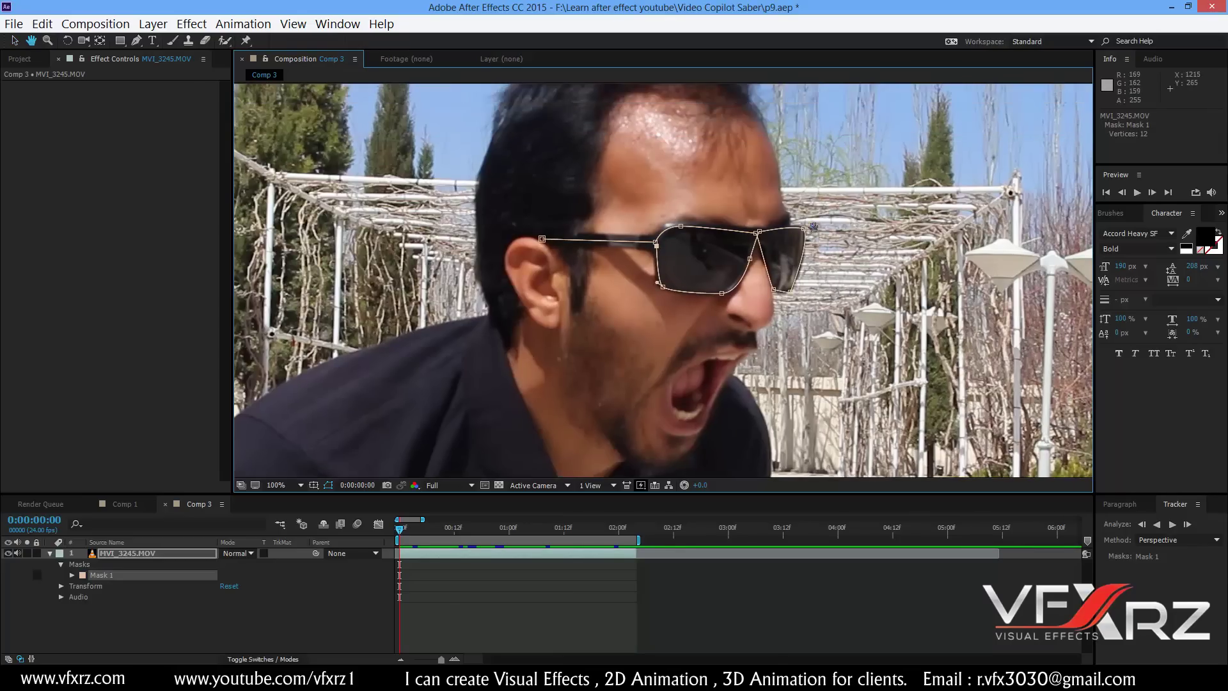
scroll(697, 173, up, 1)
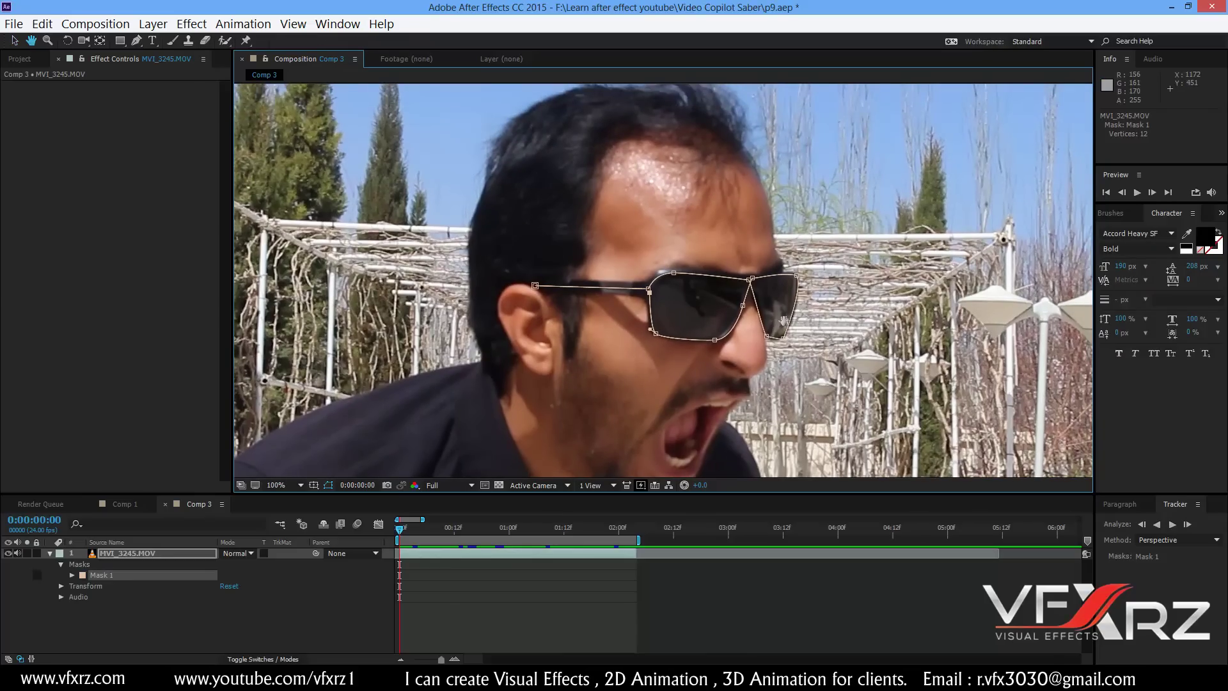
scroll(745, 323, left, 1)
click(136, 40)
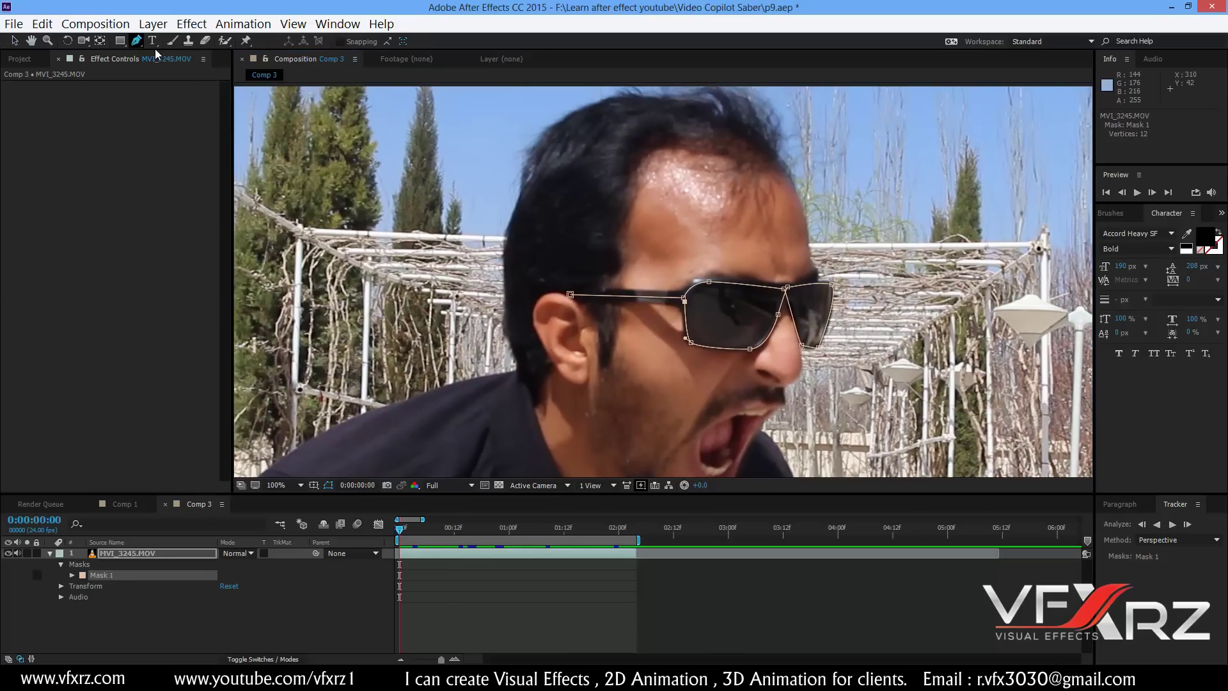
scroll(814, 170, up, 1)
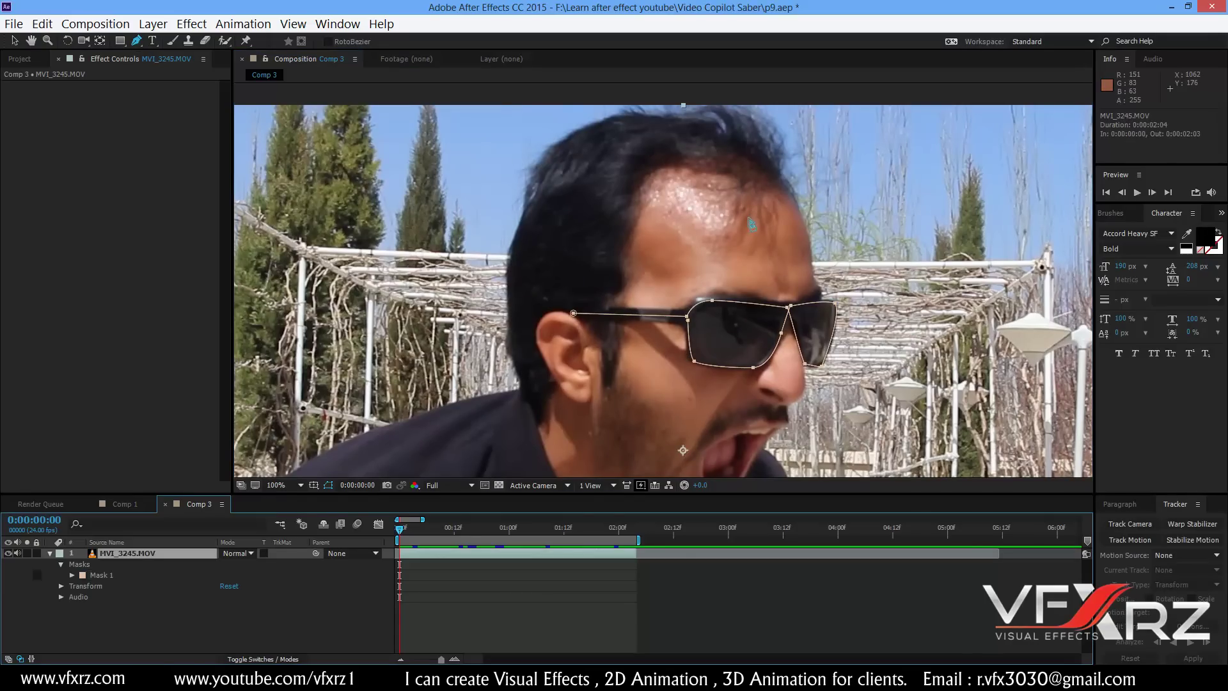
click(748, 218)
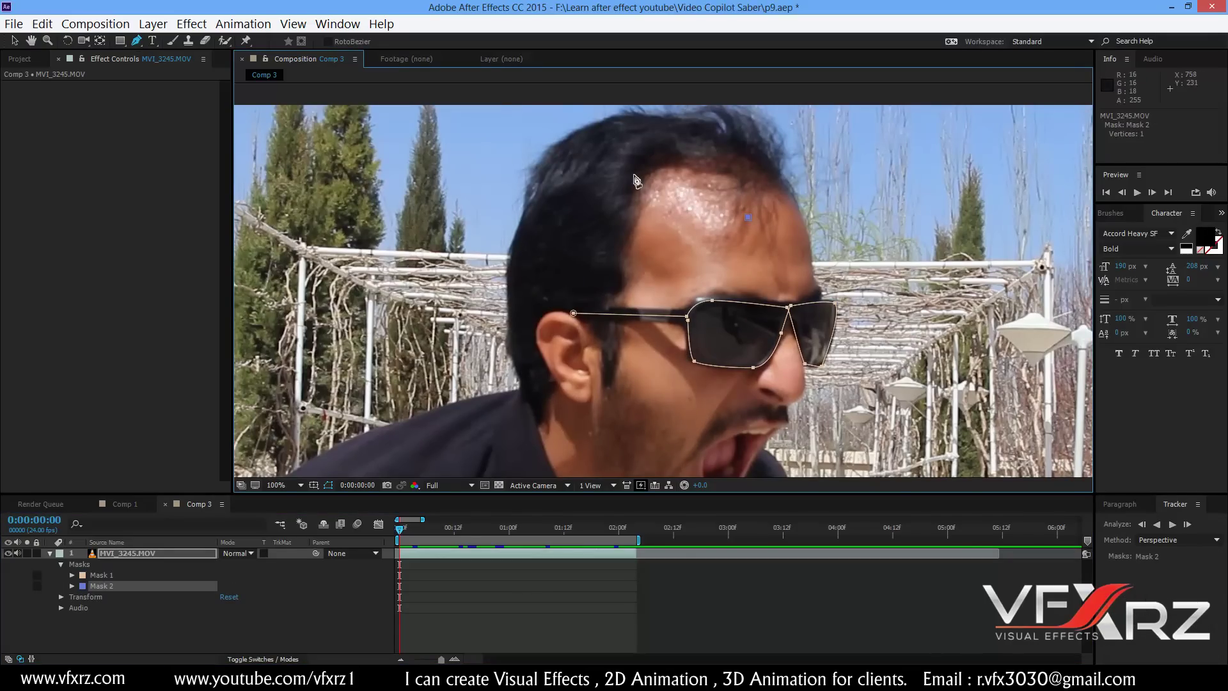
click(679, 180)
drag(545, 289, 523, 298)
drag(456, 379, 324, 424)
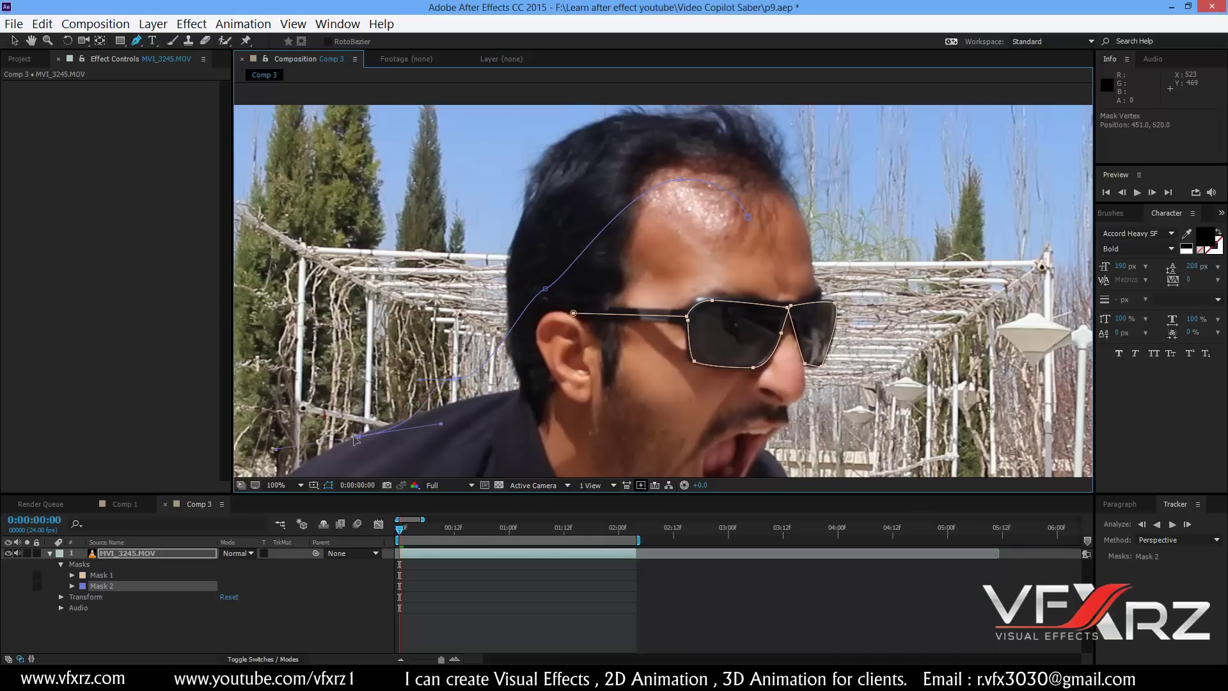
drag(407, 406, 353, 441)
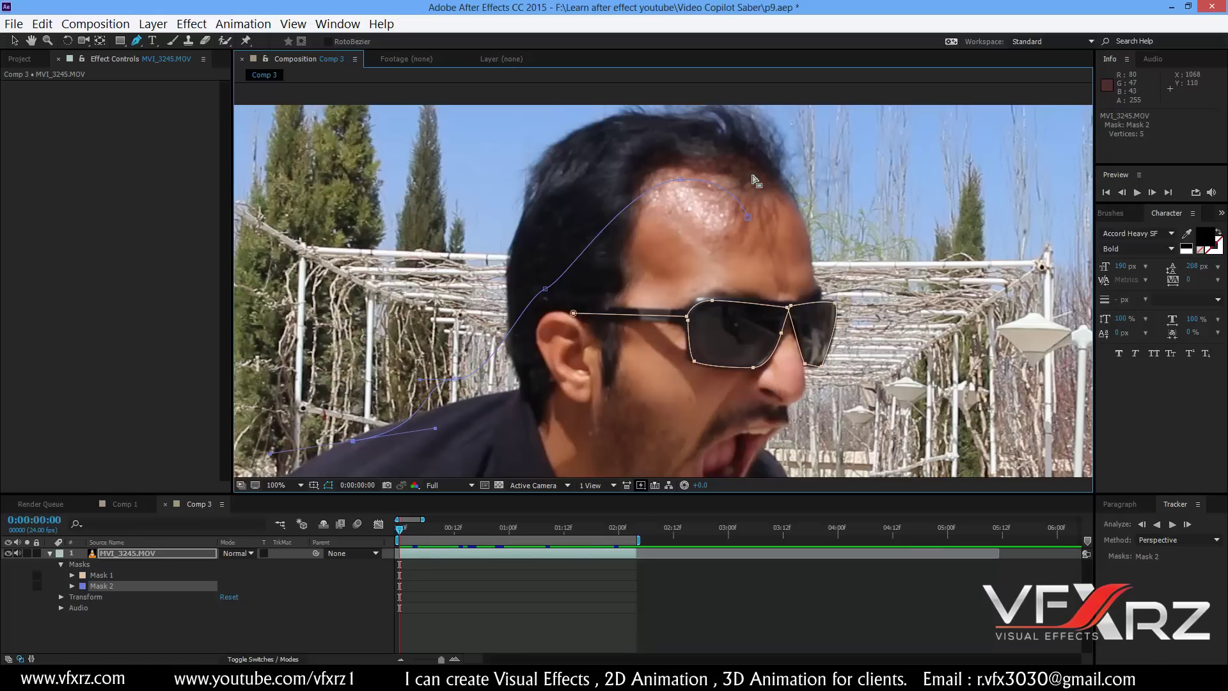
- Draw a third open, curved mask path through the hair just above the second, trailing off behind the head
drag(755, 198, 633, 153)
drag(551, 254, 538, 273)
drag(434, 350, 408, 358)
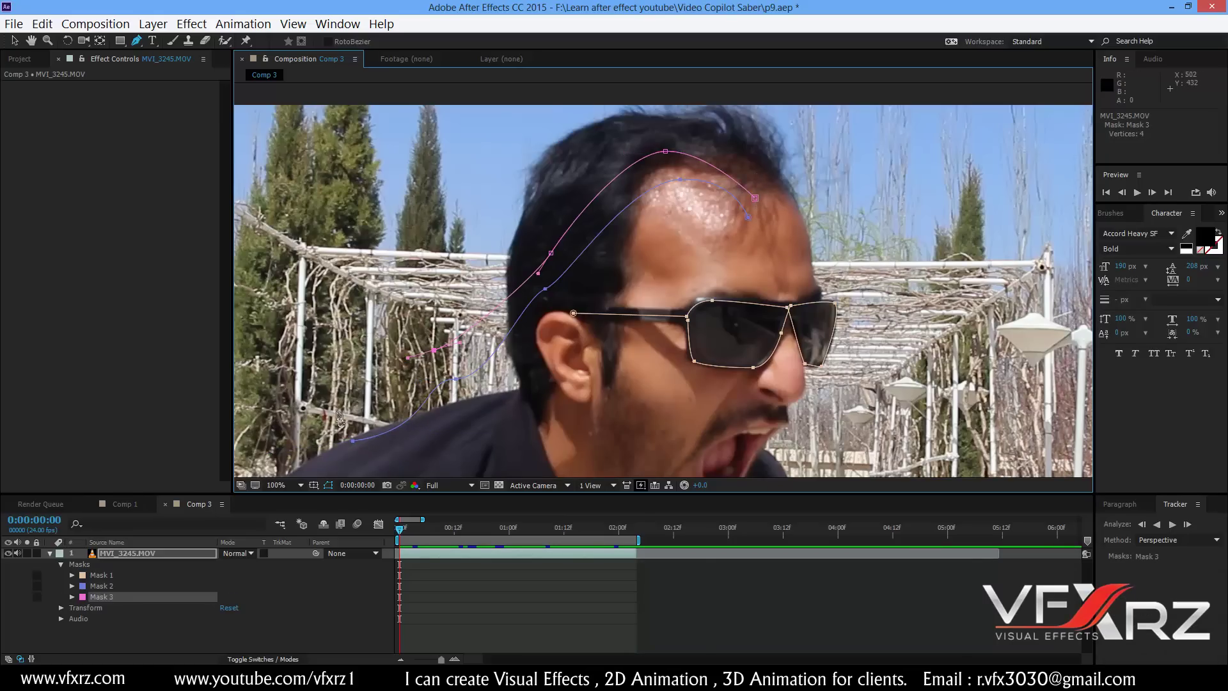
drag(313, 414, 300, 419)
ctrl+click(770, 183)
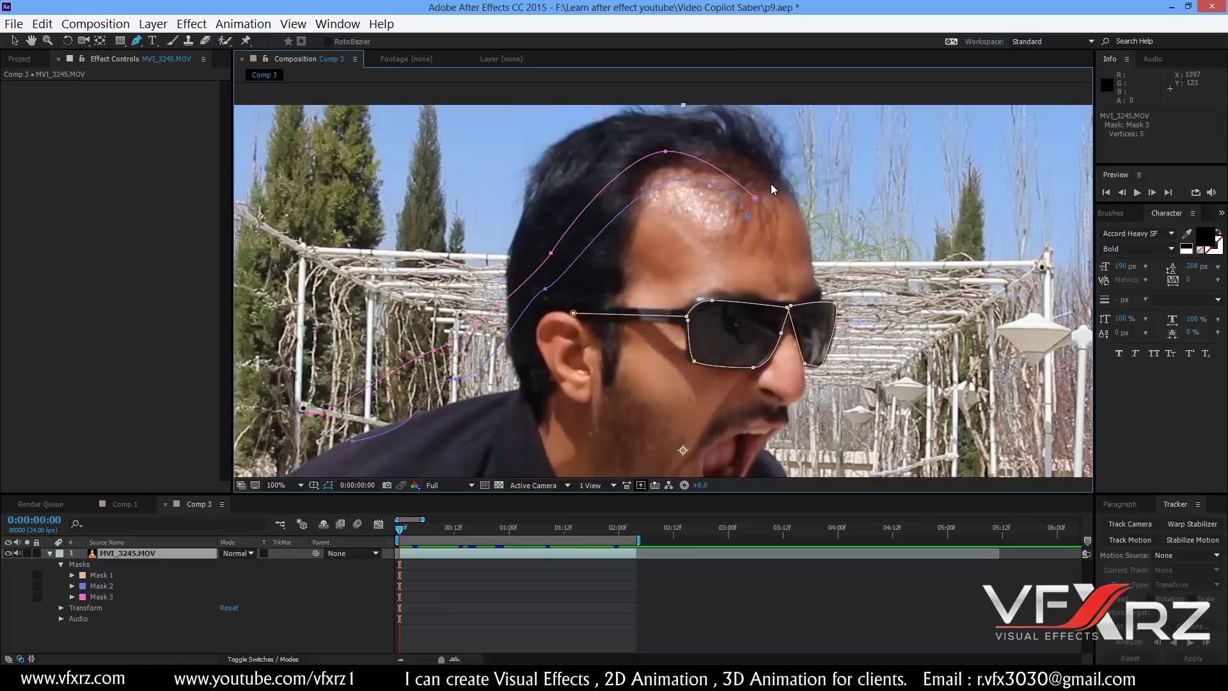
- Draw a fourth open mask path from the front hairline over the hair above the third, trailing down behind the head
drag(772, 189, 770, 179)
mouse_move(688, 140)
mouse_down()
mouse_move(666, 125)
mouse_move(588, 159)
mouse_up()
drag(414, 325, 383, 345)
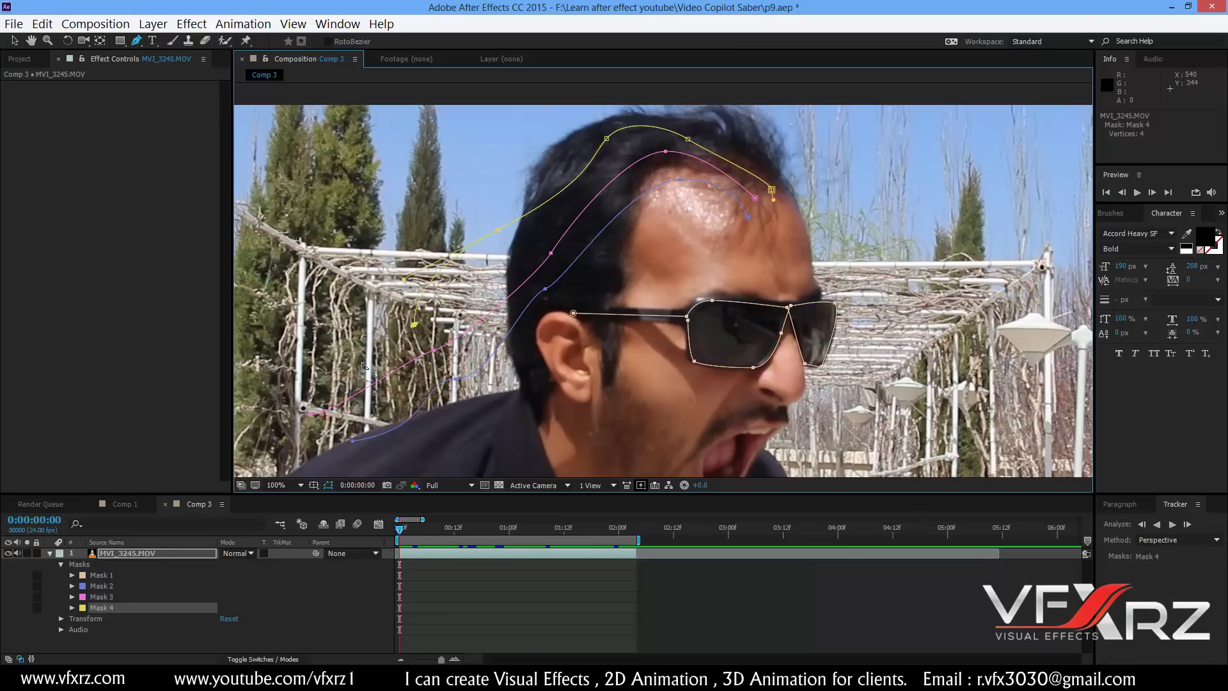
drag(337, 390, 319, 403)
click(312, 400)
click(788, 191)
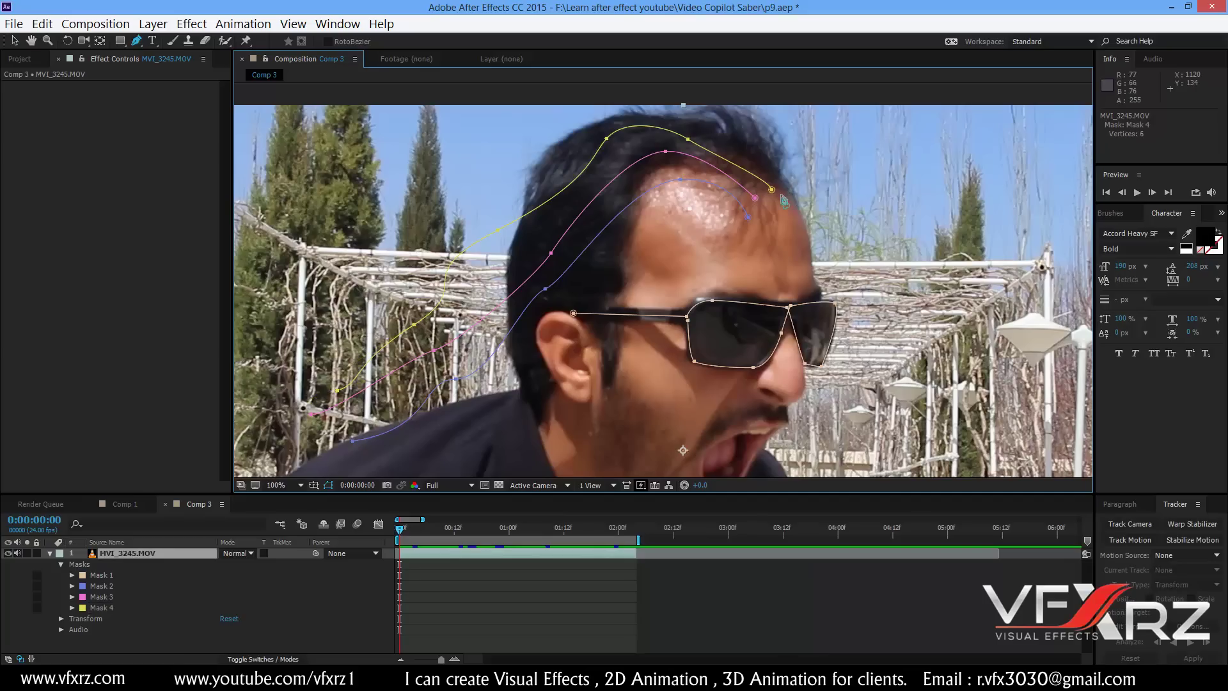
- Draw a fifth open mask path along the top outline of the hair, sweeping backward and down behind the head
click(784, 192)
drag(717, 134, 690, 123)
drag(585, 124, 564, 130)
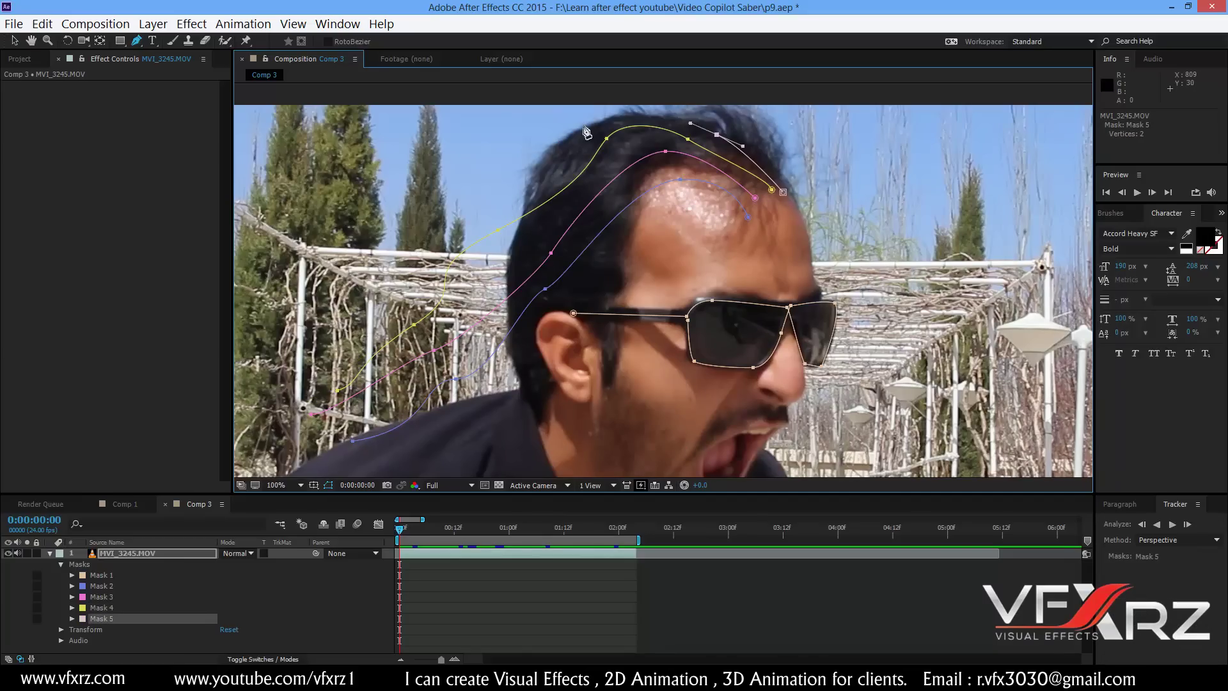
drag(492, 200, 453, 230)
drag(345, 339, 323, 359)
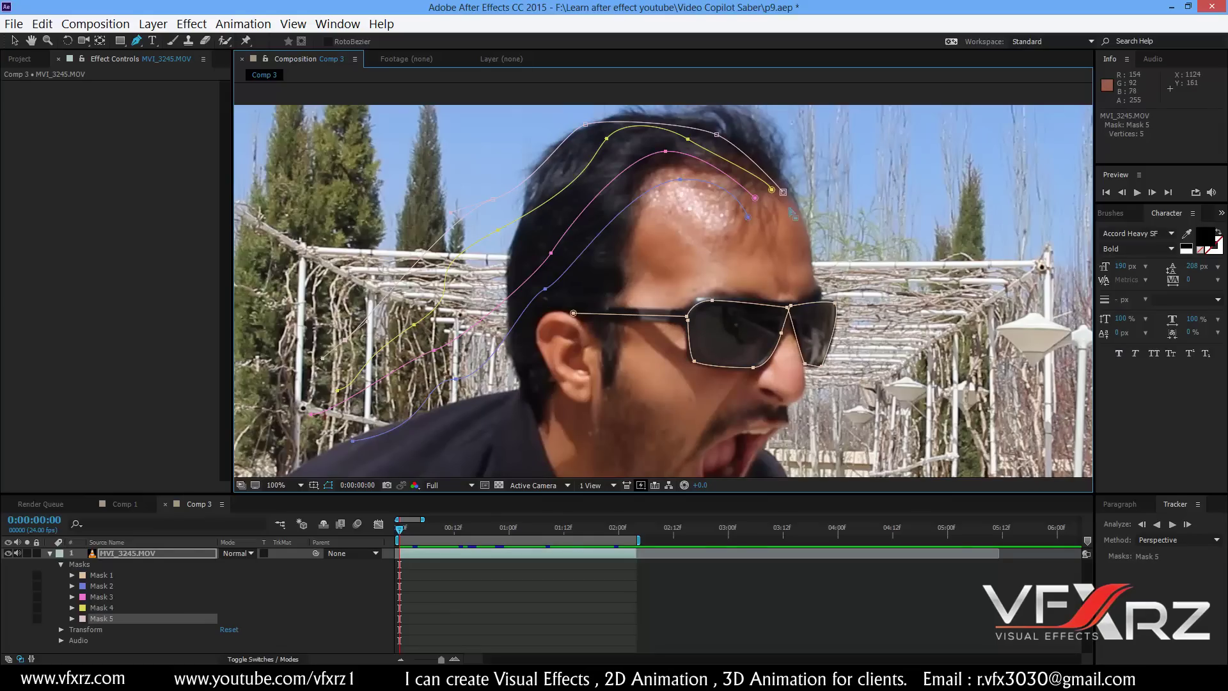
ctrl+click(790, 221)
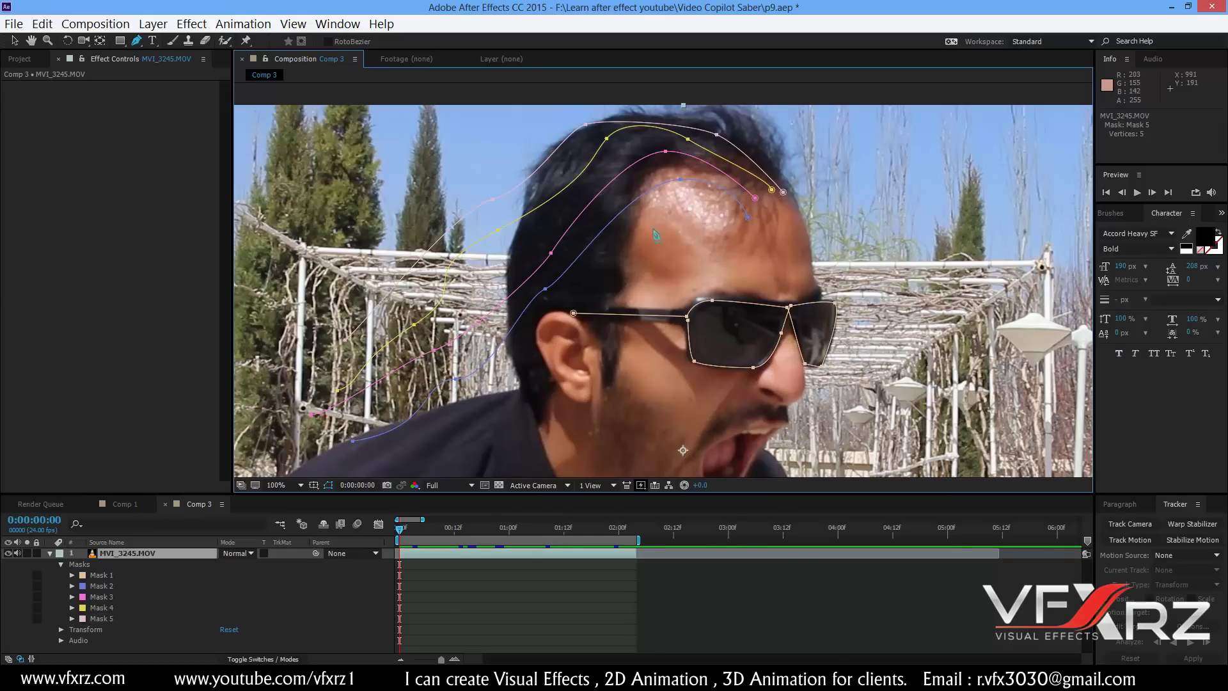
- Draw a sixth open, curved mask path from the front hairline across the forehead, down behind the ear and along the shoulder
click(793, 197)
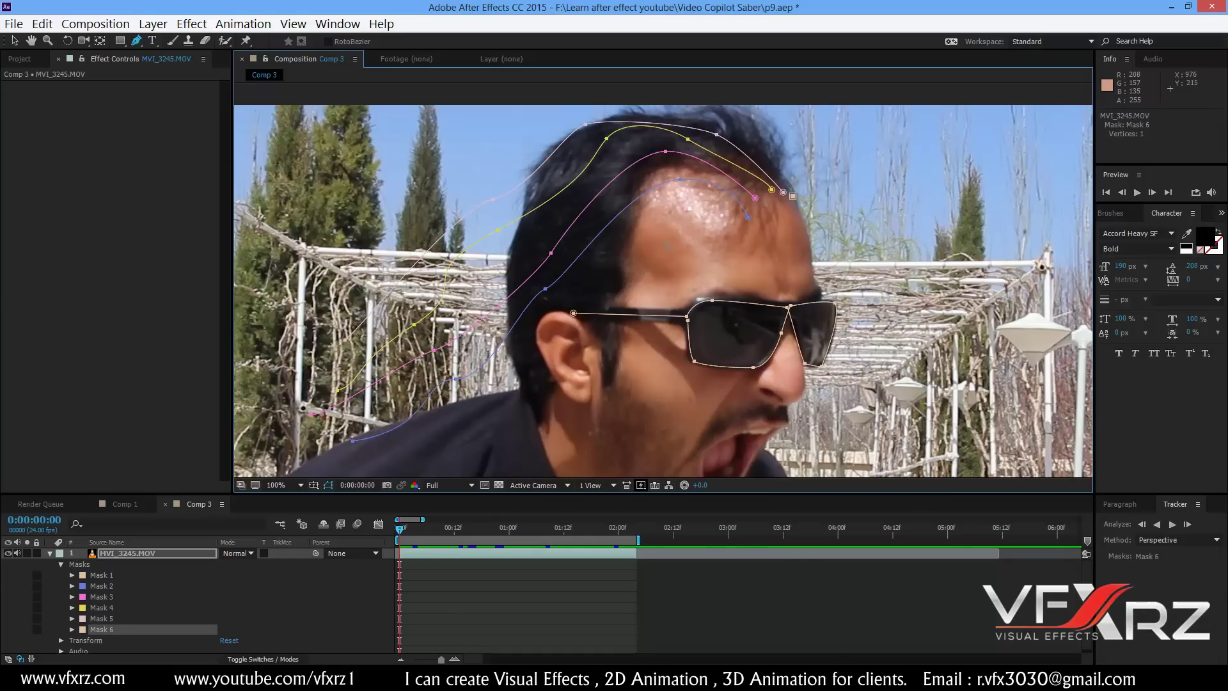
drag(691, 242, 630, 228)
drag(525, 313, 500, 344)
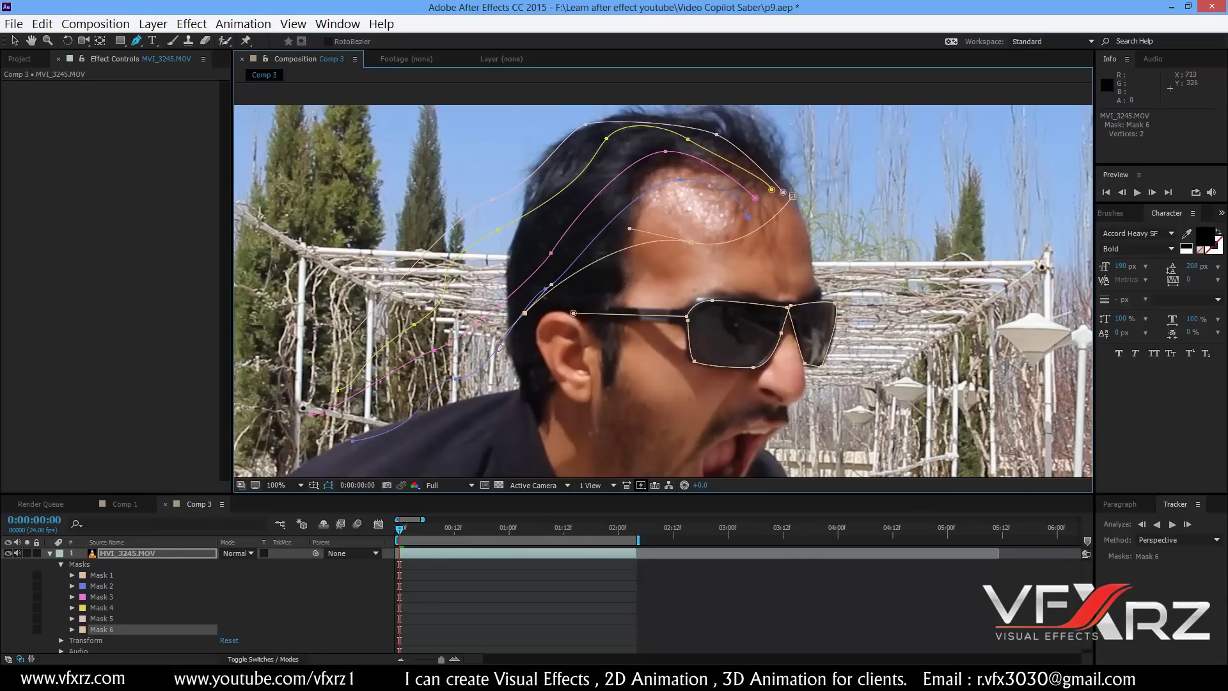
click(480, 398)
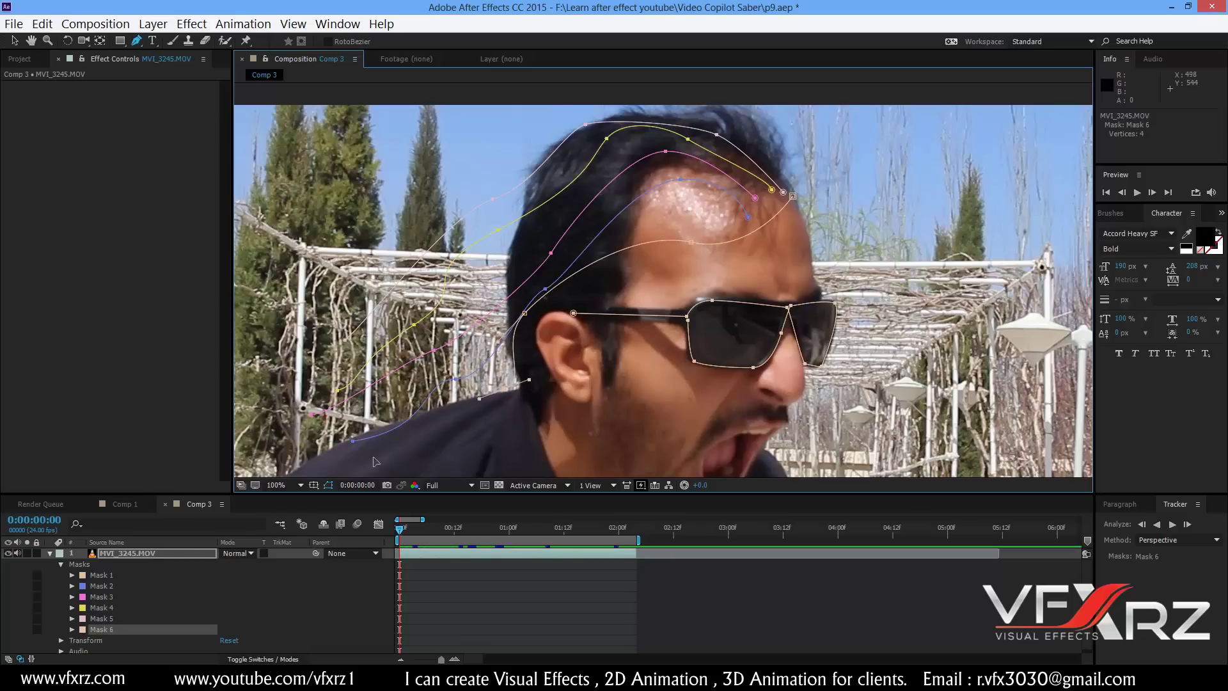
drag(383, 455, 313, 480)
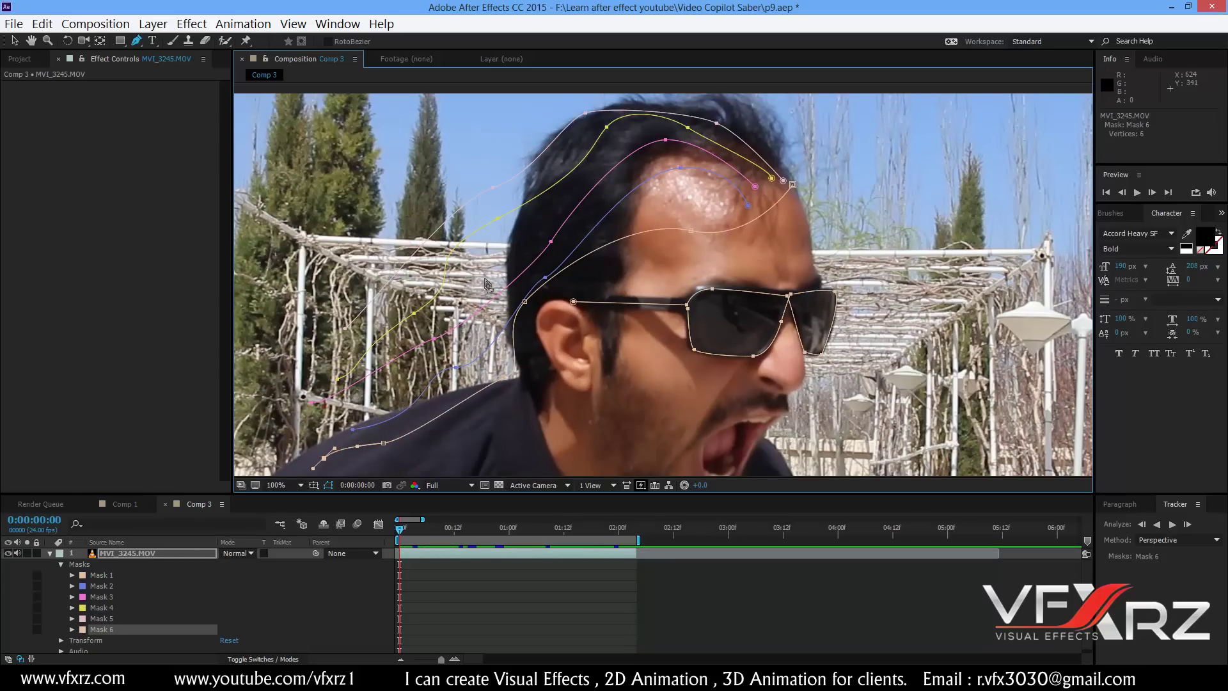
click(764, 140)
key(ctrl+z)
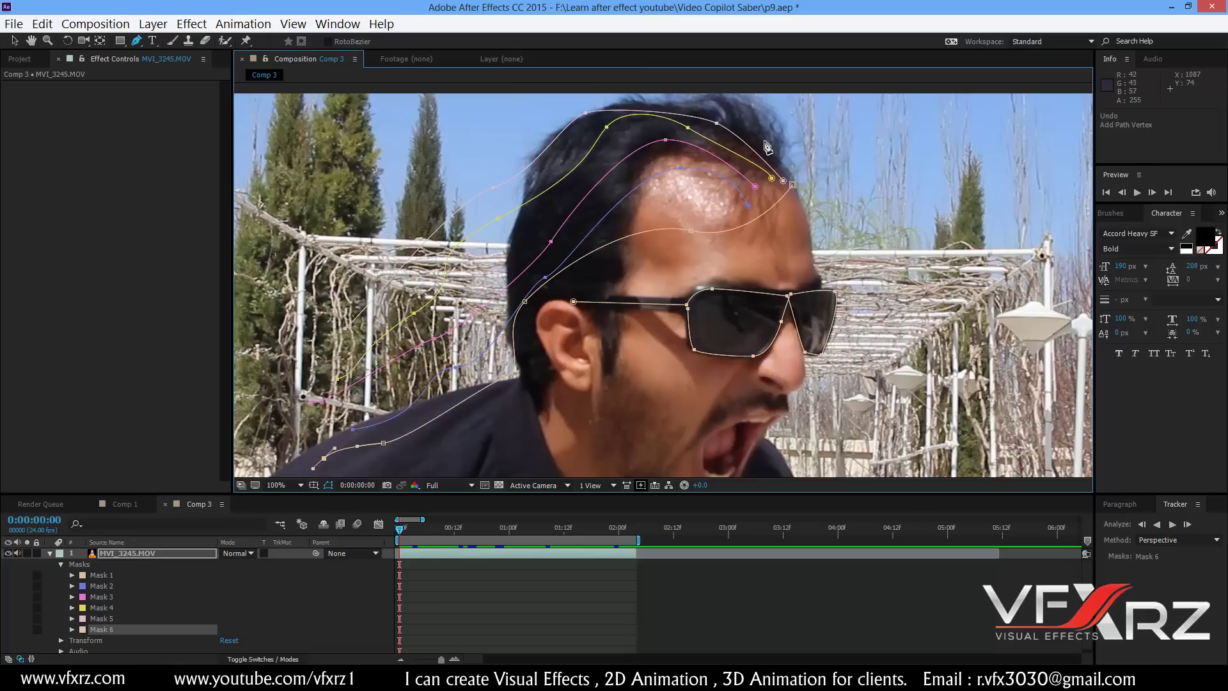
key(Escape)
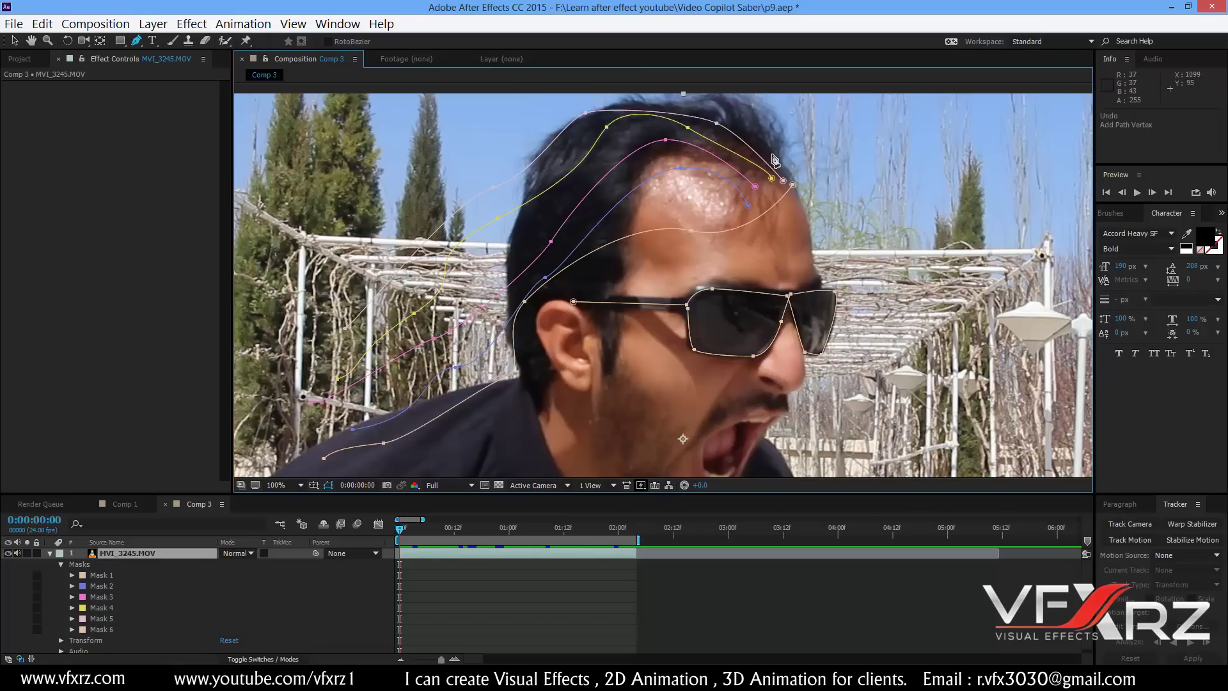
- Draw a seventh open mask path from the front of the hair across the forehead, trailing down and backward behind the head
click(771, 155)
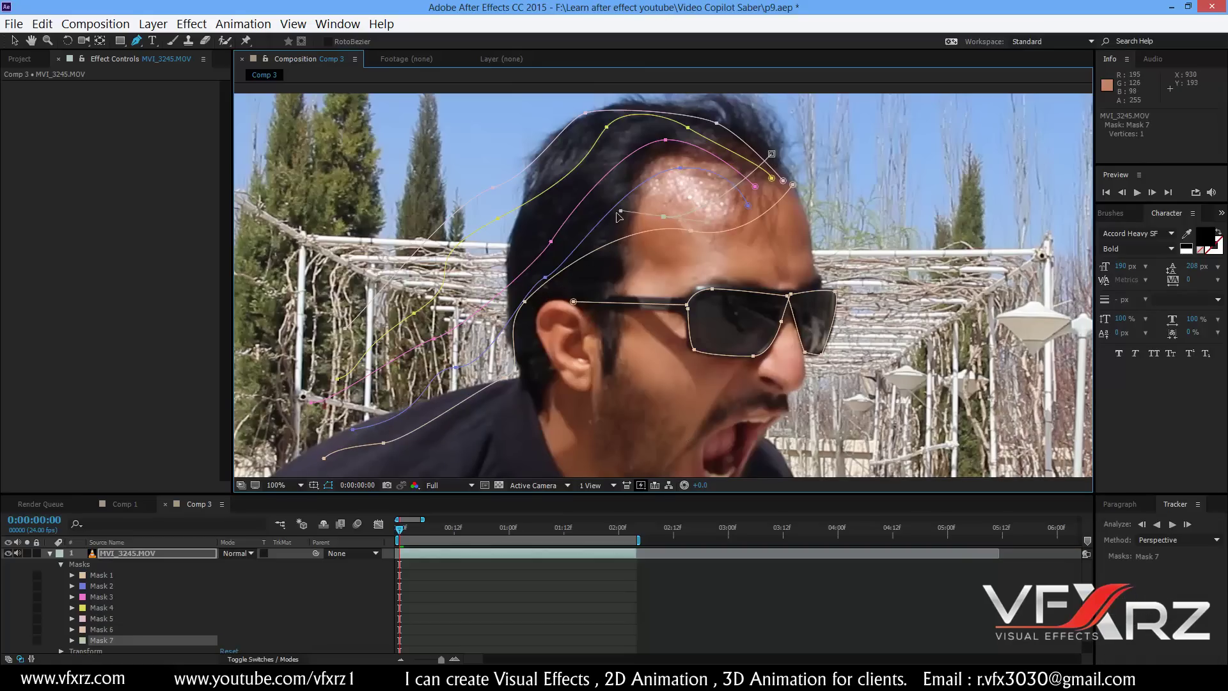
click(459, 251)
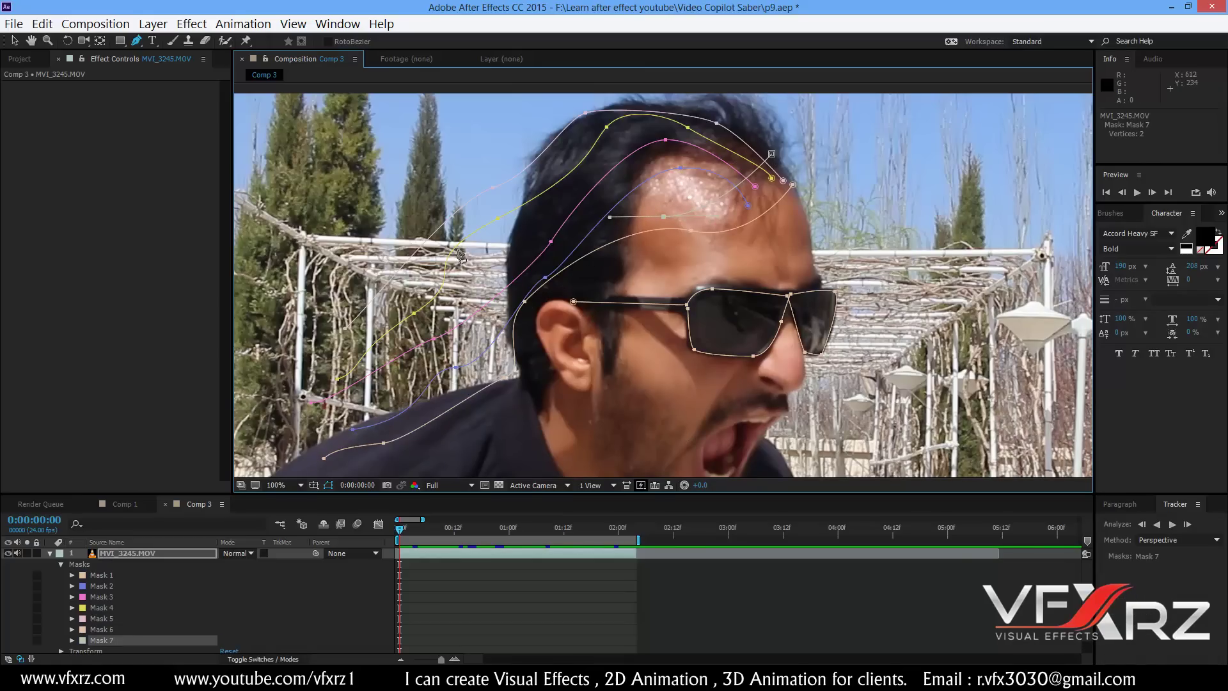
click(460, 291)
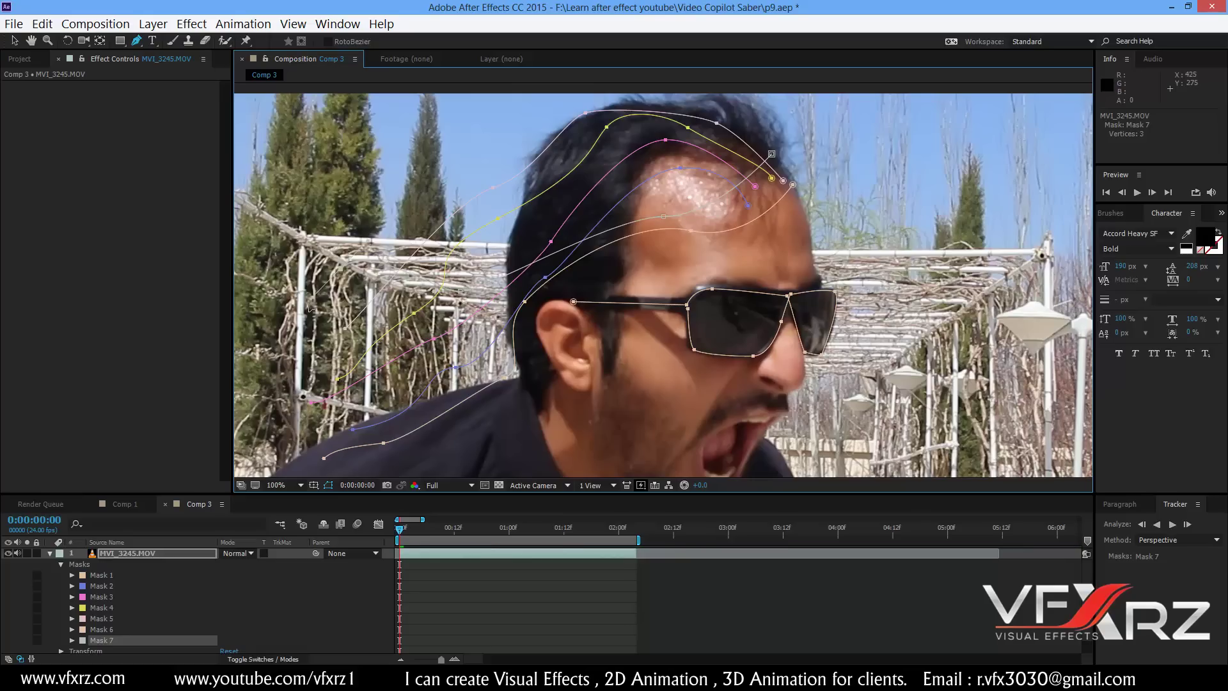
click(289, 417)
click(266, 440)
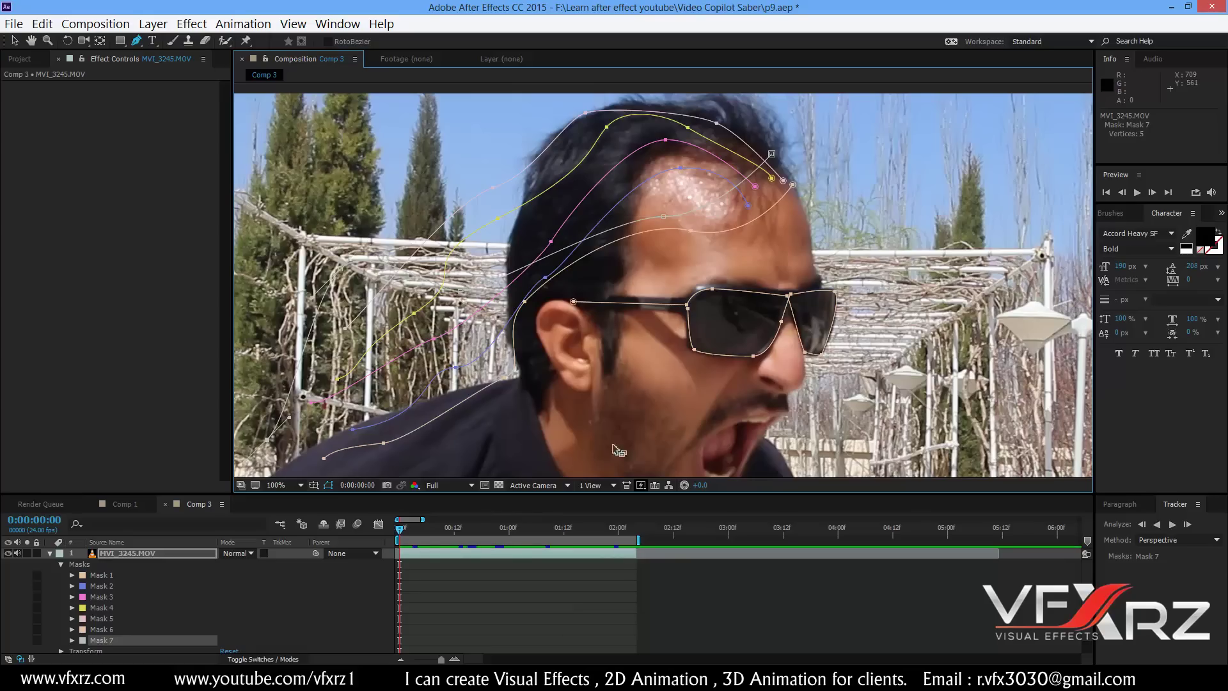
- Draw a separate eighth open mask path that arches over the upper lip and runs down past the chin on both sides of the mouth
drag(802, 262, 808, 137)
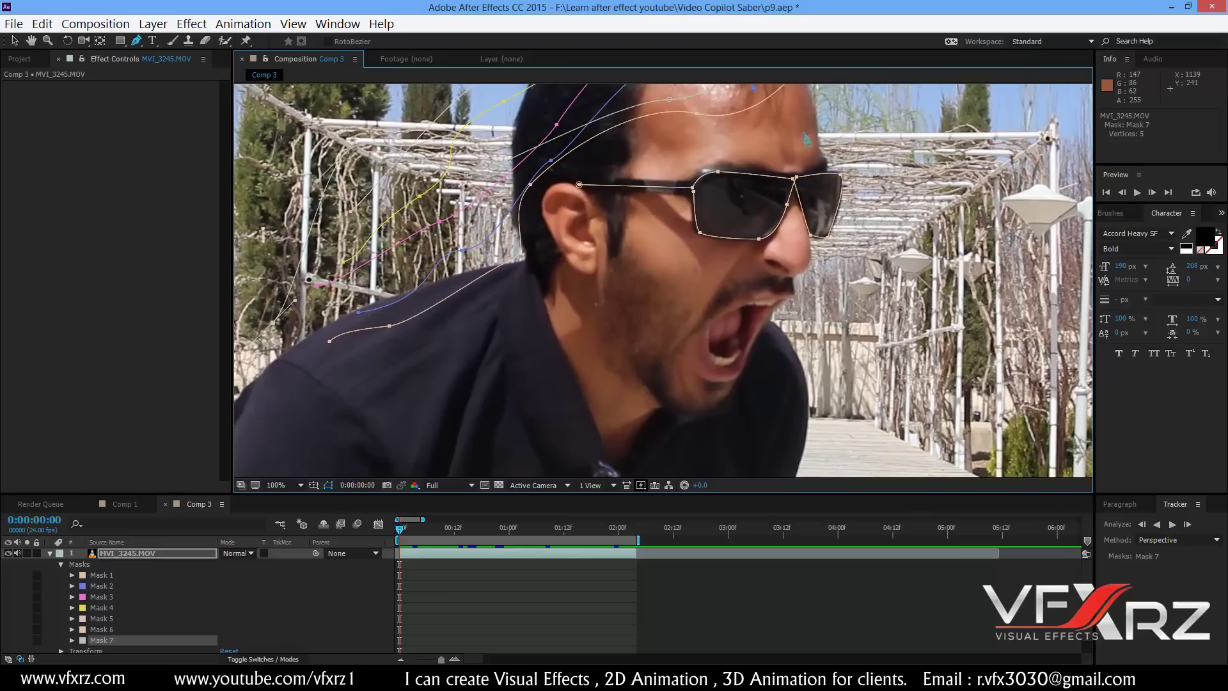
click(777, 286)
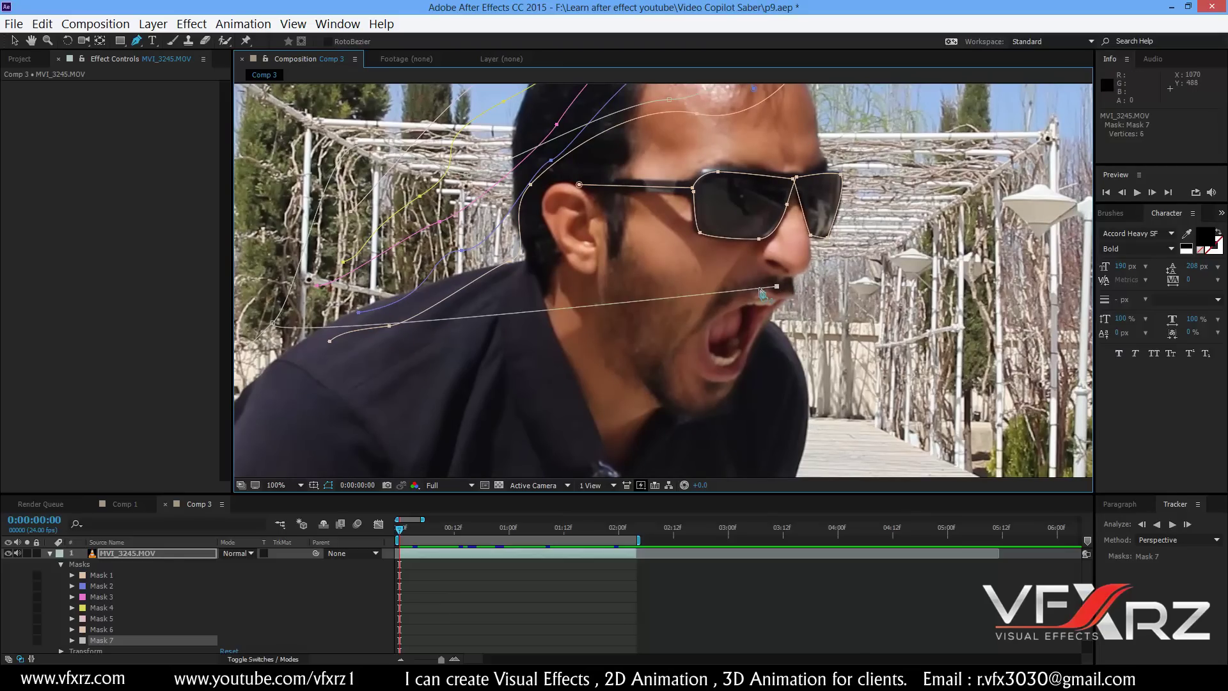
key(ctrl+z)
key(ctrl+shift+a)
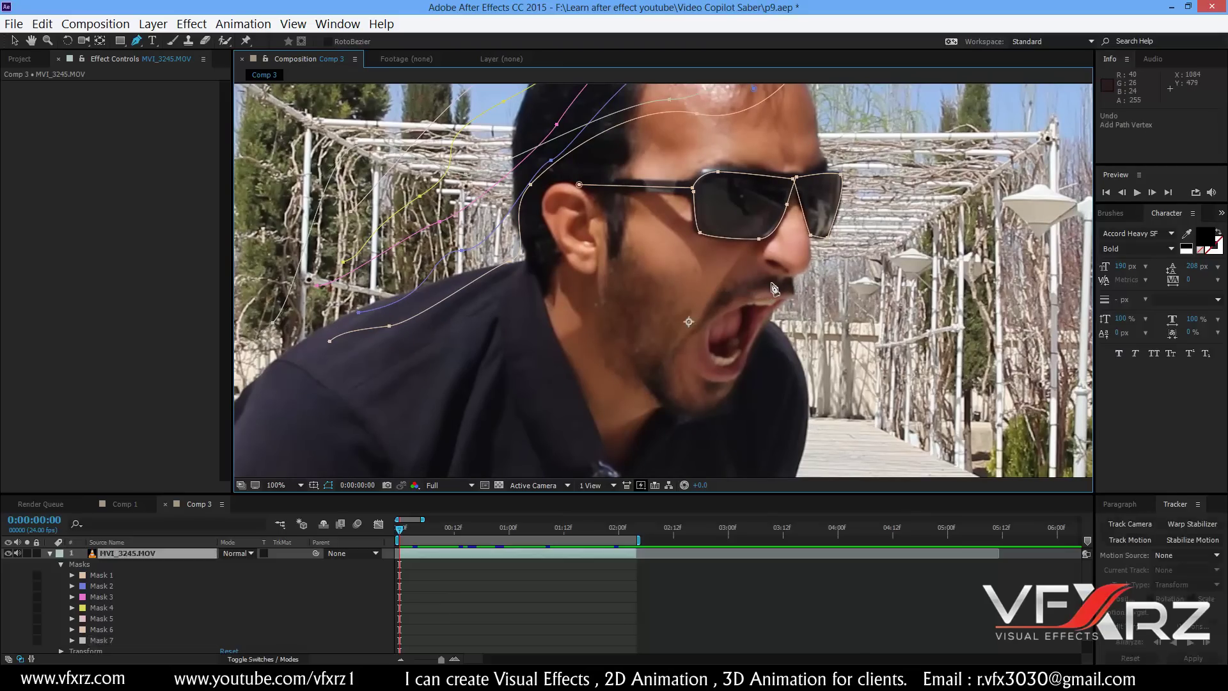
key(ctrl+z)
key(ctrl+shift+a)
drag(786, 403, 727, 300)
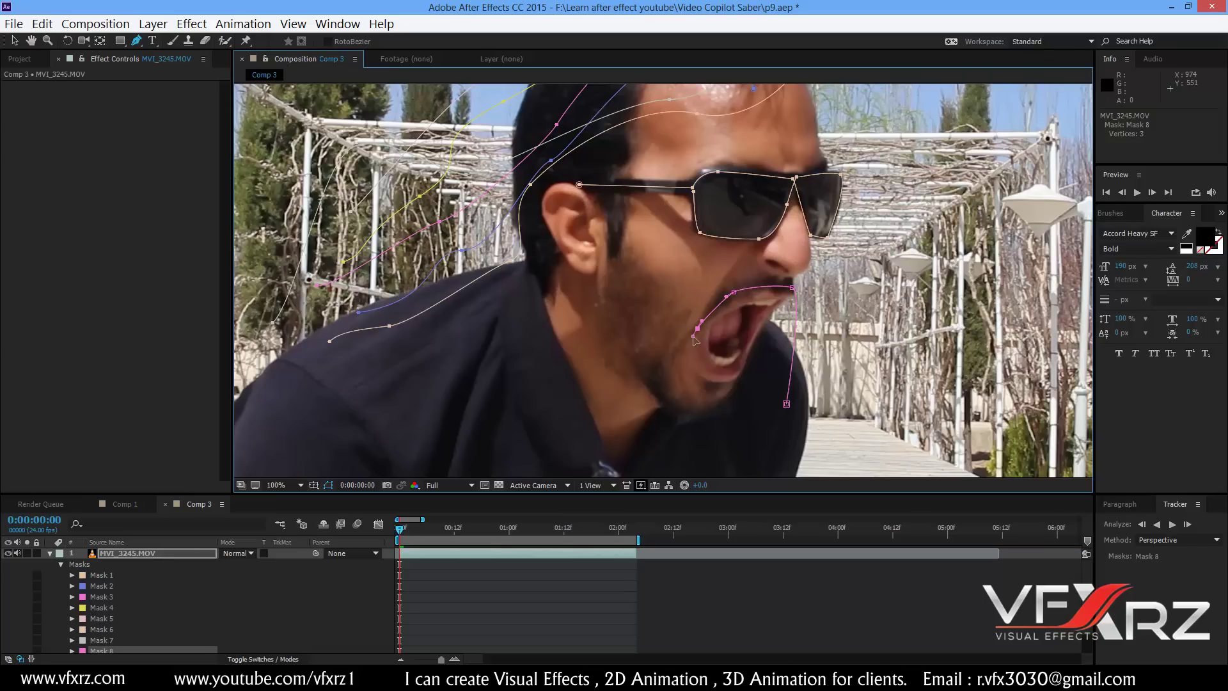
drag(649, 419, 680, 462)
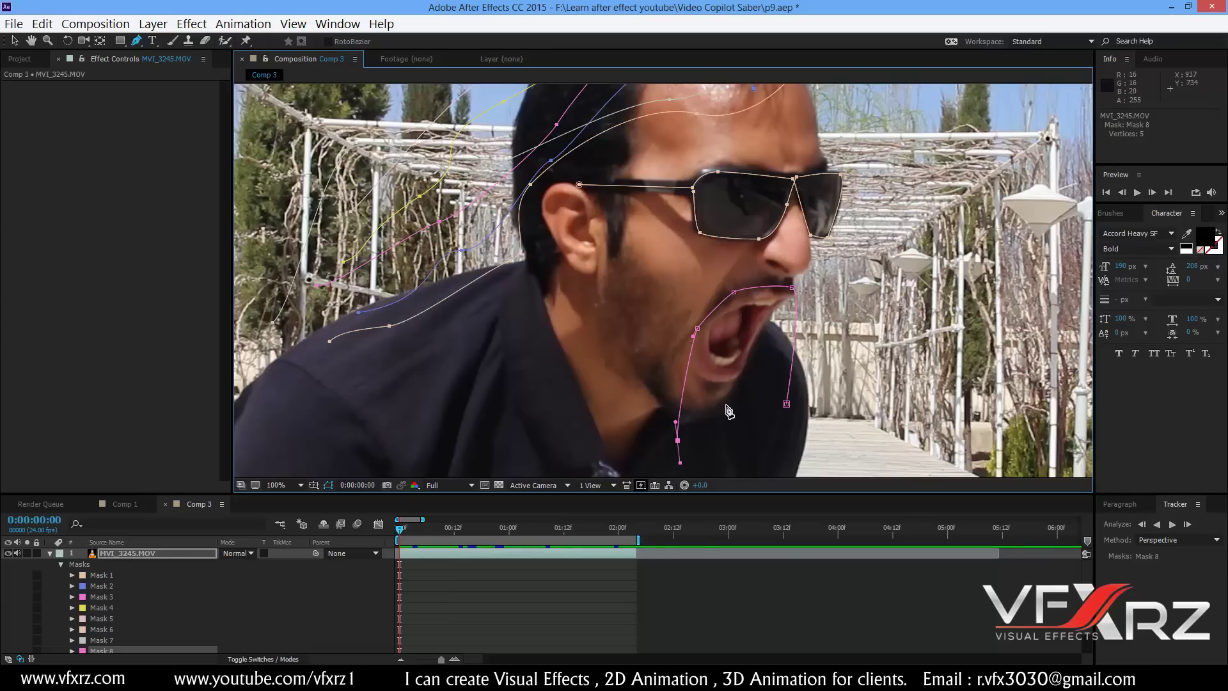
click(697, 327)
drag(786, 405, 787, 433)
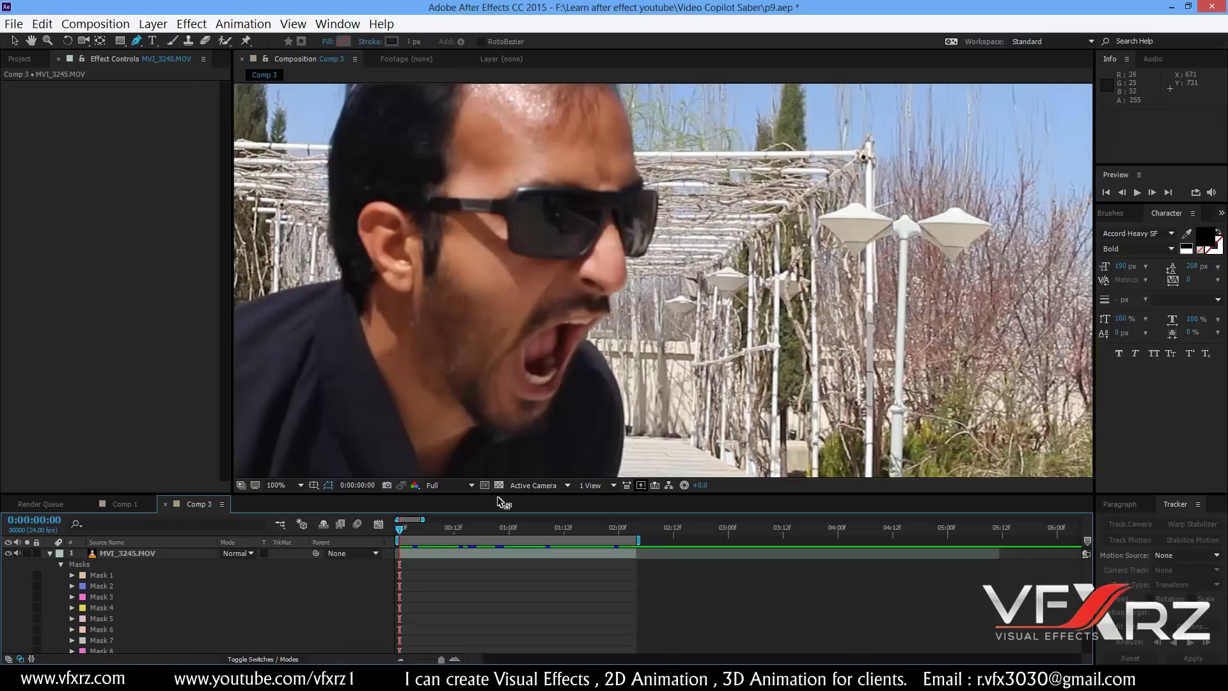
- Select Mask 1 through Mask 8 on the MVI_3245.MOV layer and start Track Mask for them
click(117, 569)
click(117, 575)
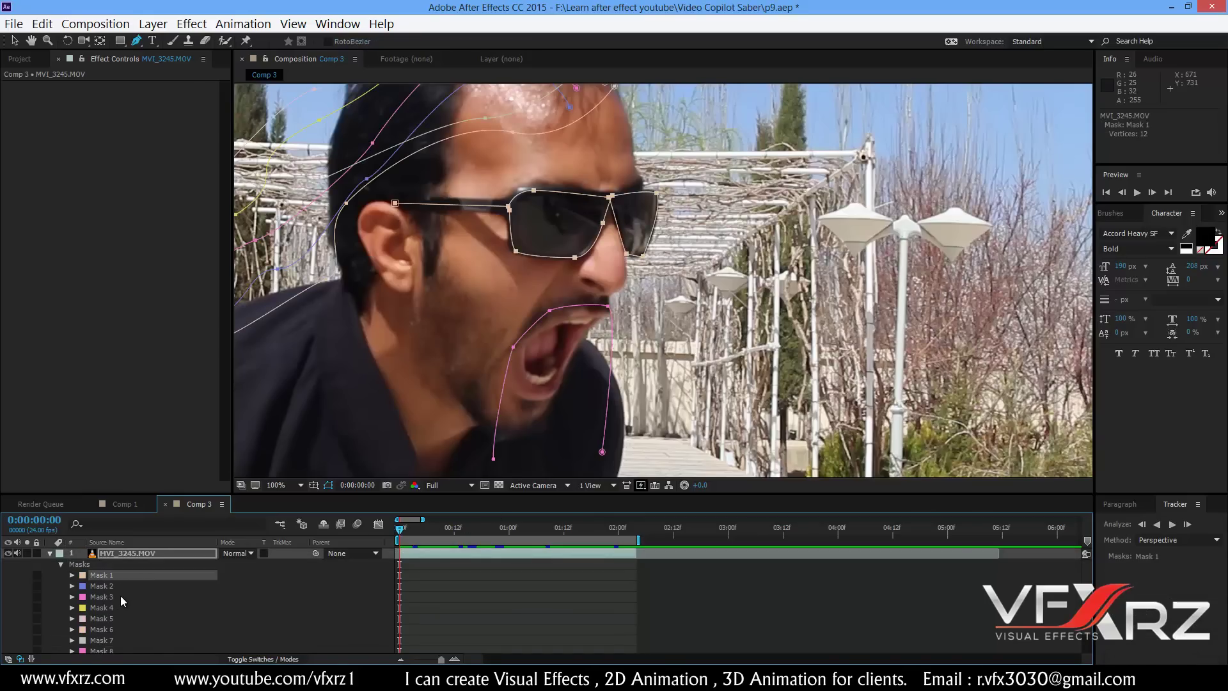
scroll(120, 597, down, 2)
shift+click(116, 626)
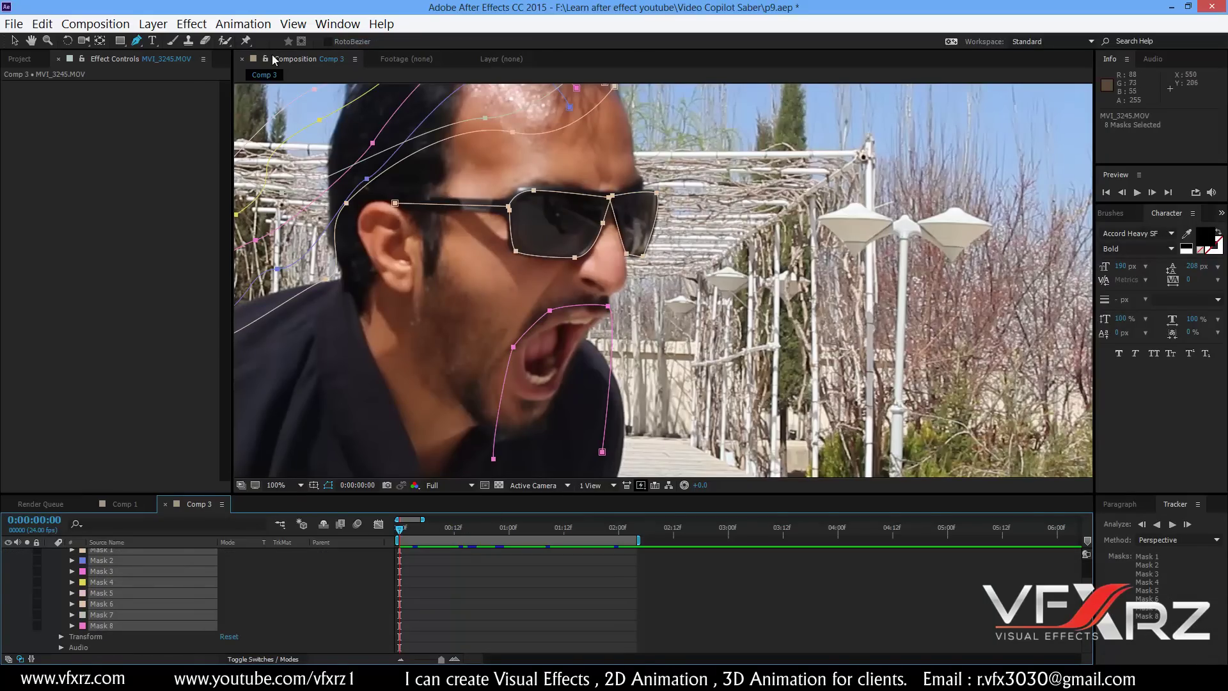
click(243, 25)
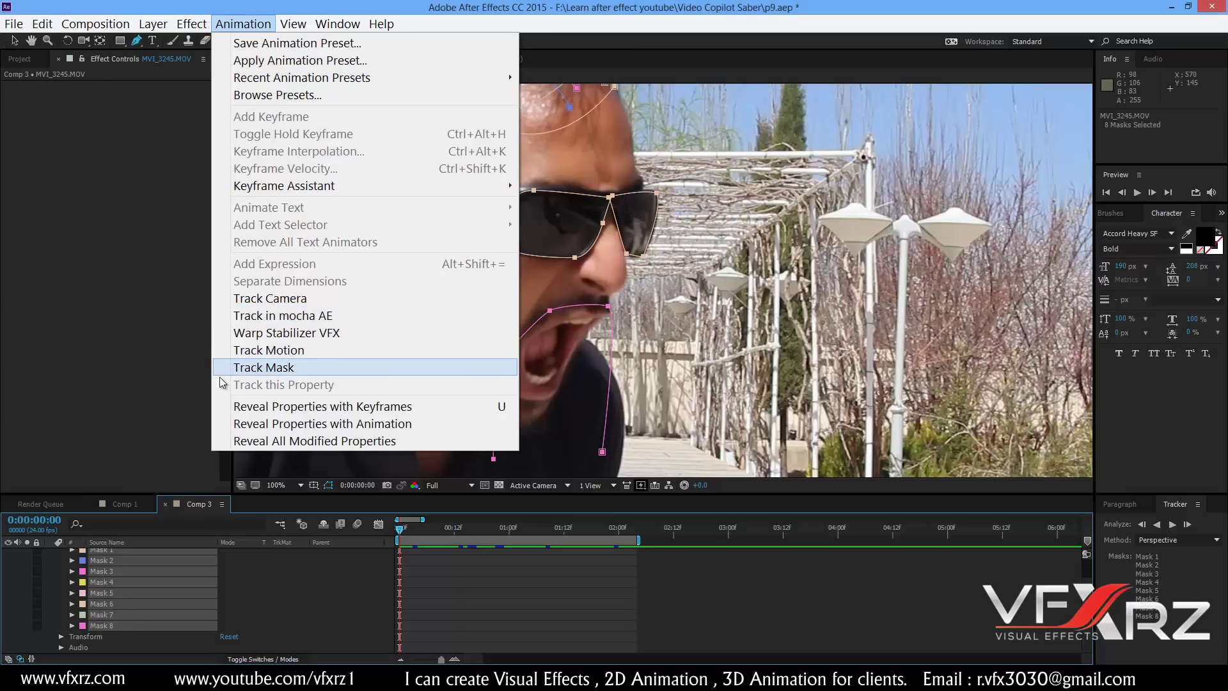
click(291, 368)
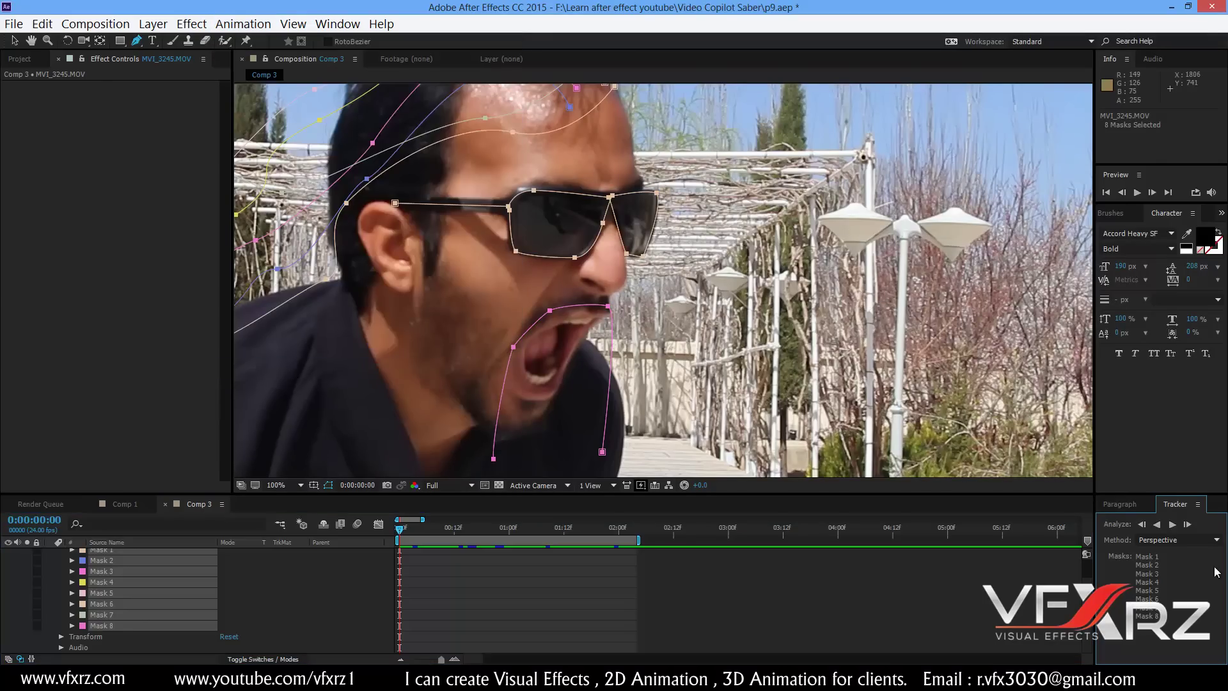
- Track all eight masks forward with the Perspective method, and scrub through the clip to check the tracked paths
drag(1152, 495, 1151, 430)
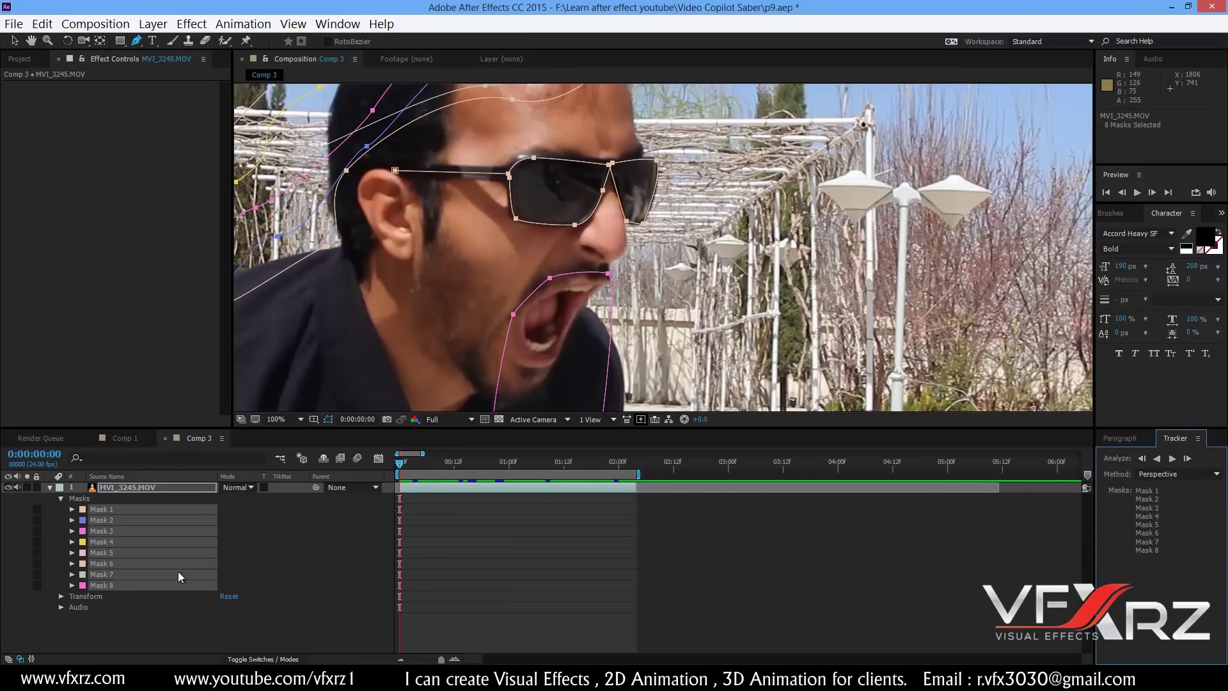
click(1158, 476)
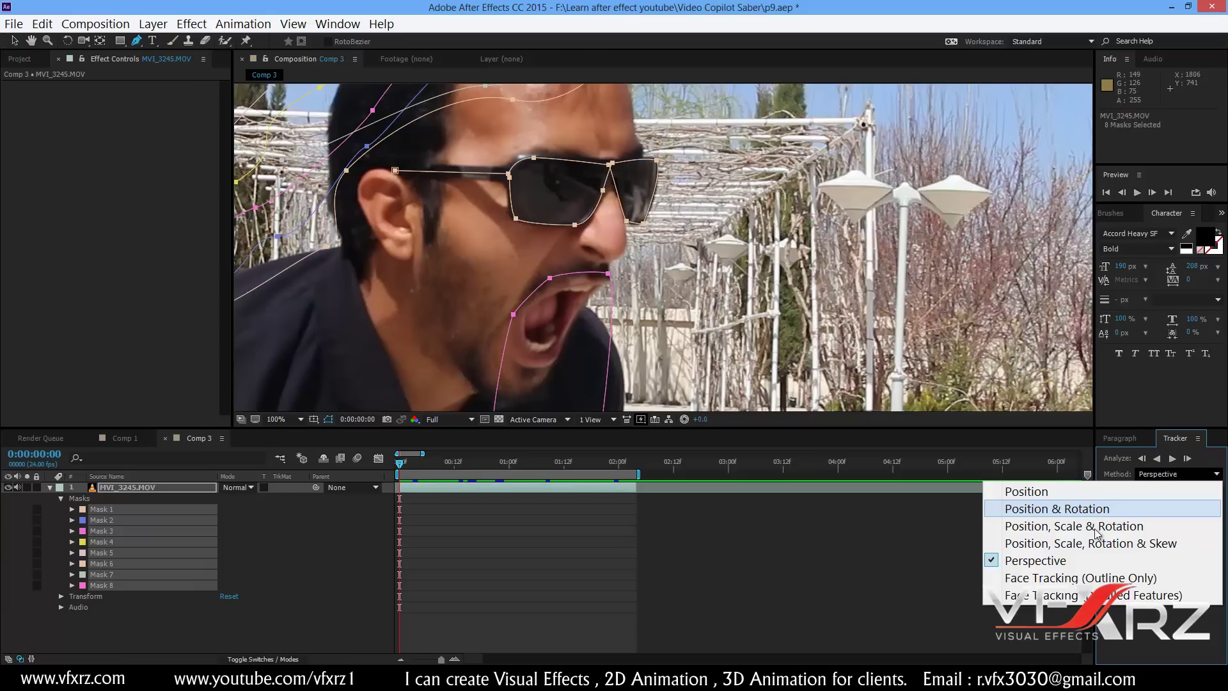
click(1075, 561)
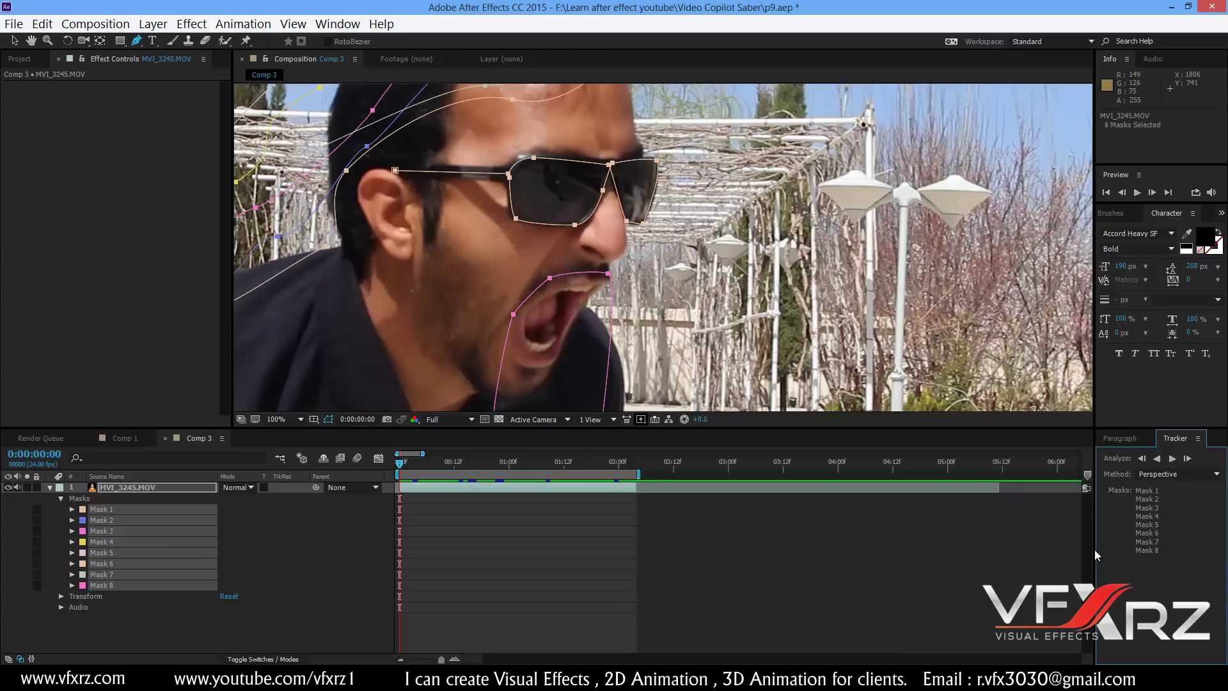
click(1174, 461)
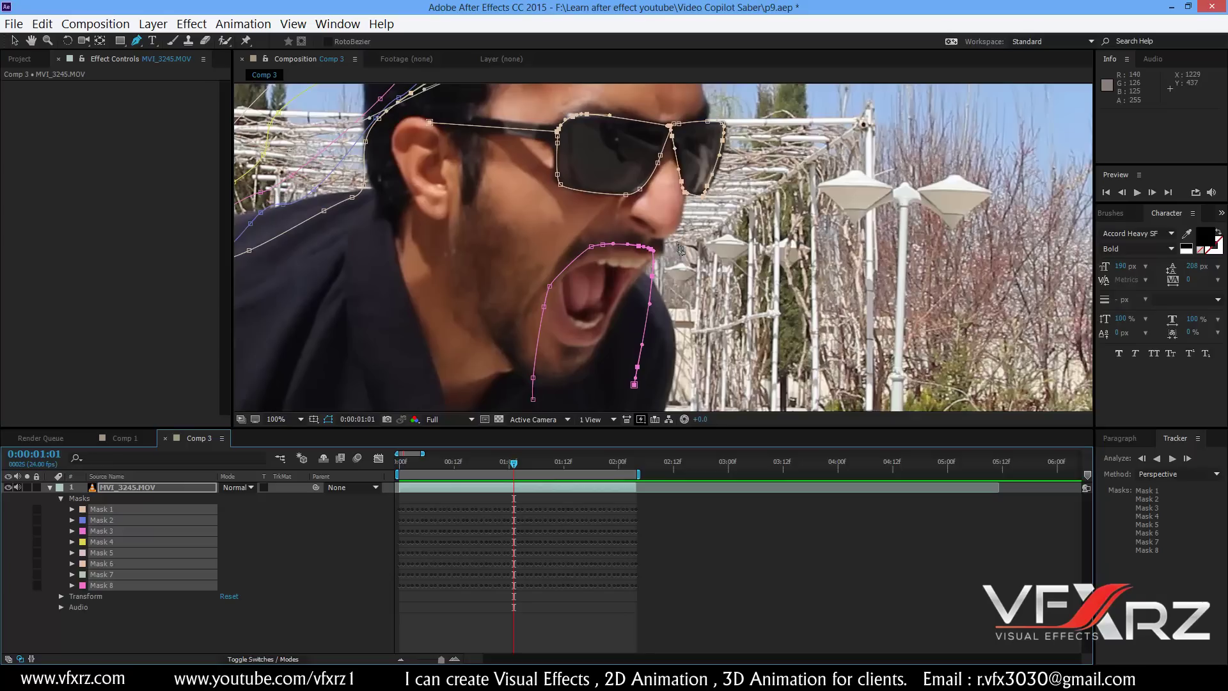
drag(516, 463, 627, 489)
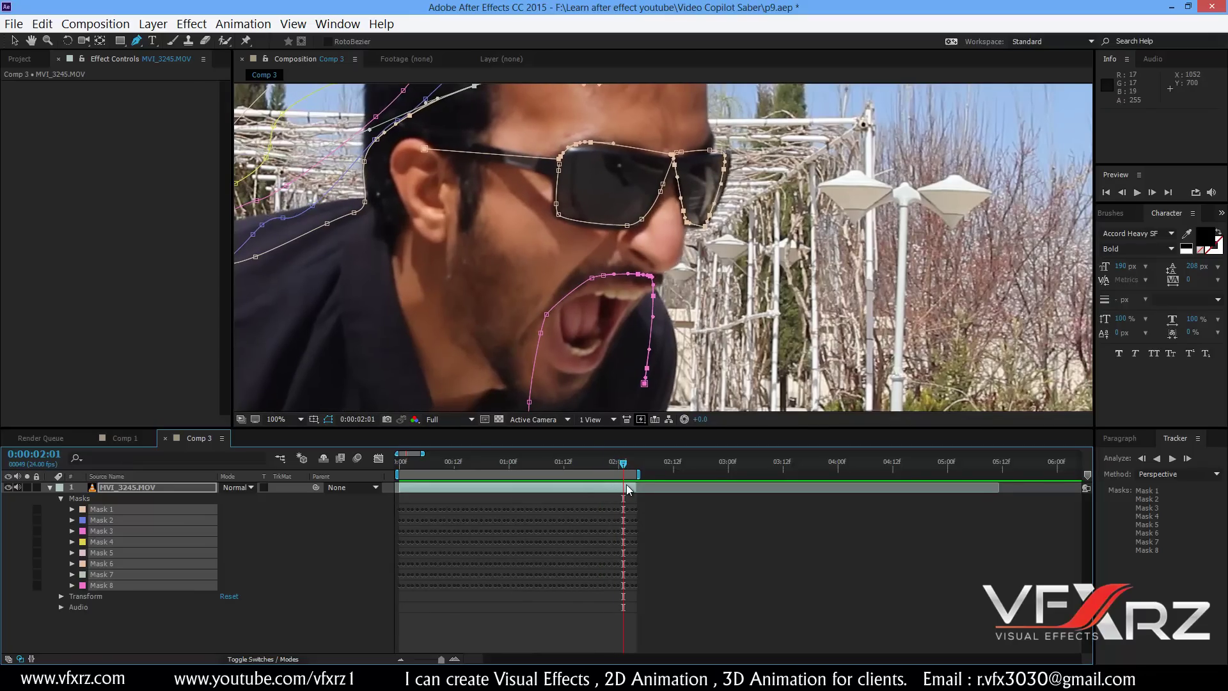
drag(610, 469, 482, 469)
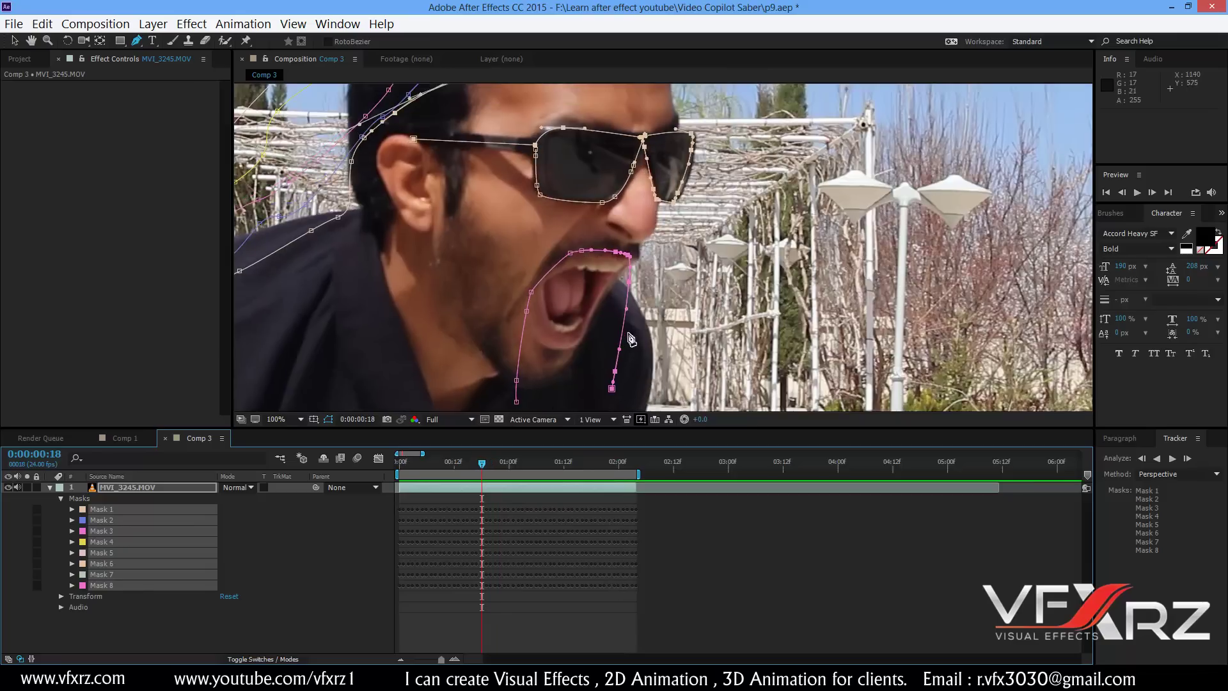
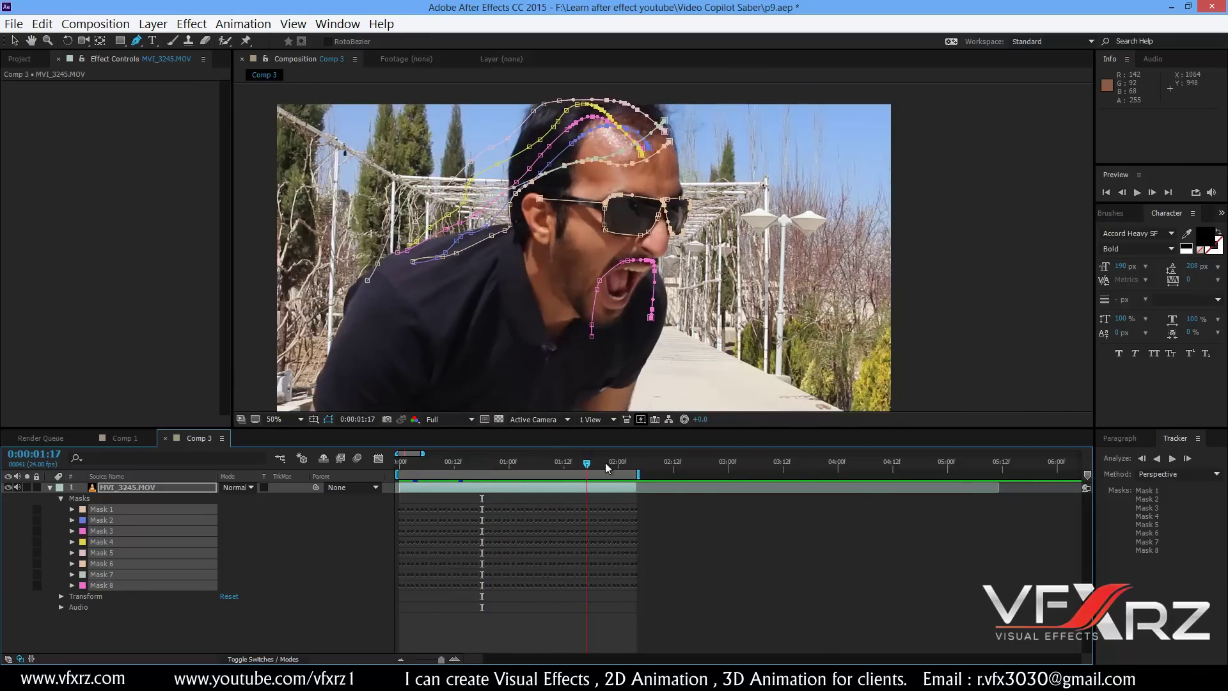
- Return to the first frame and start Track Motion on the whole MVI_3245.MOV layer
click(195, 628)
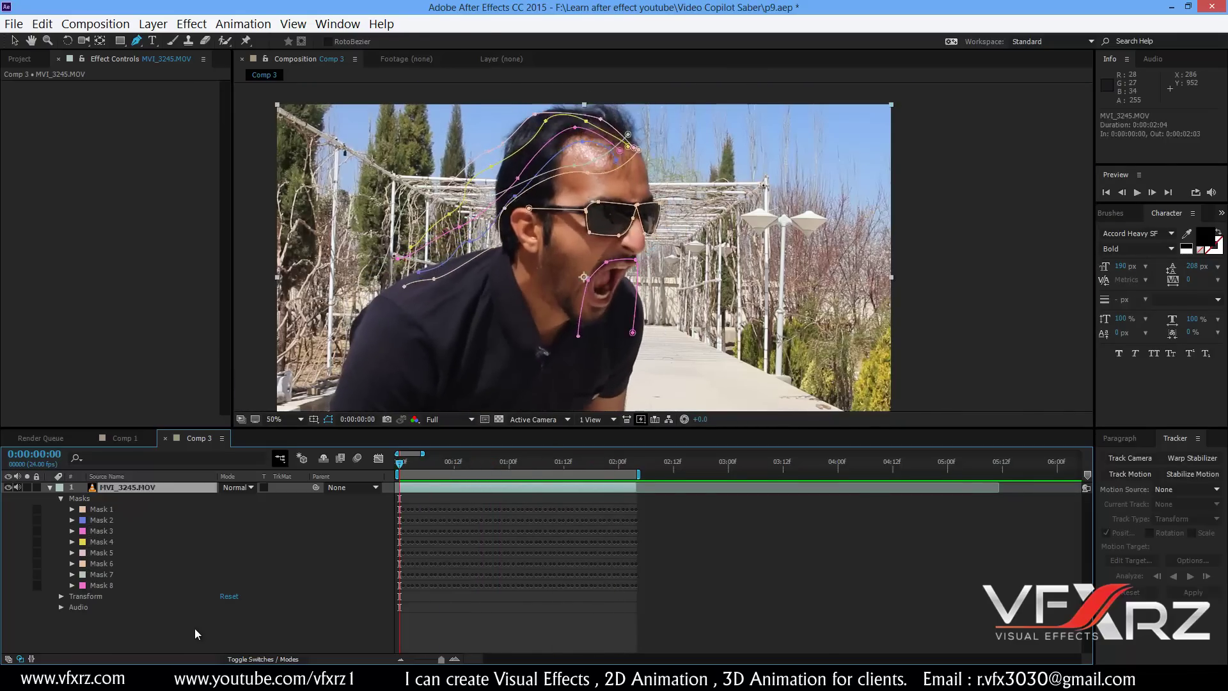
key(Home)
click(135, 489)
click(249, 27)
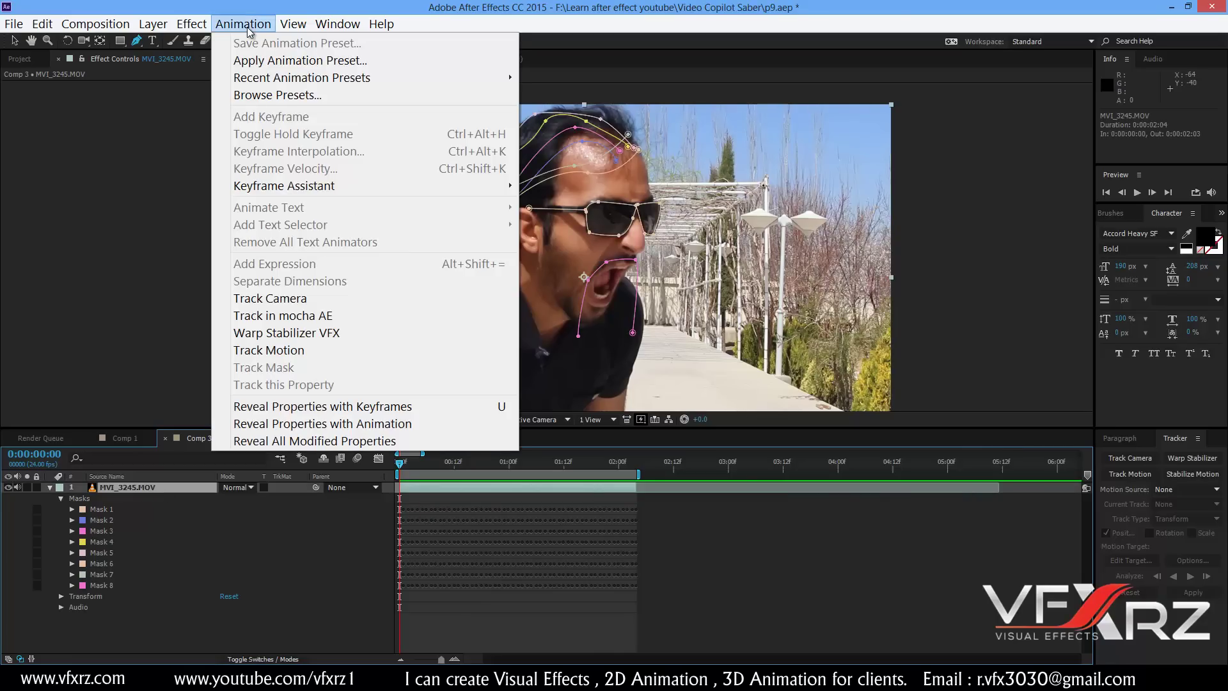
click(303, 350)
- Place Track Point 1 inside the open mouth, analyze its motion forward, and scrub back to check the track
scroll(668, 226, up, 4)
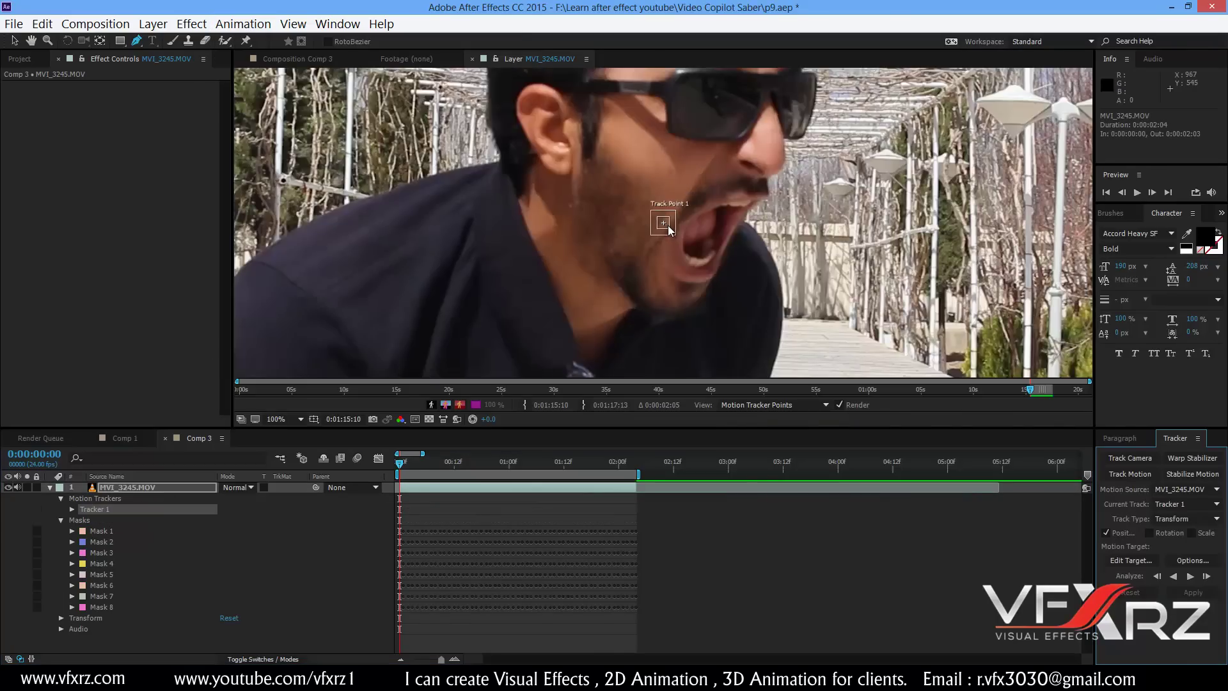
drag(665, 225, 774, 285)
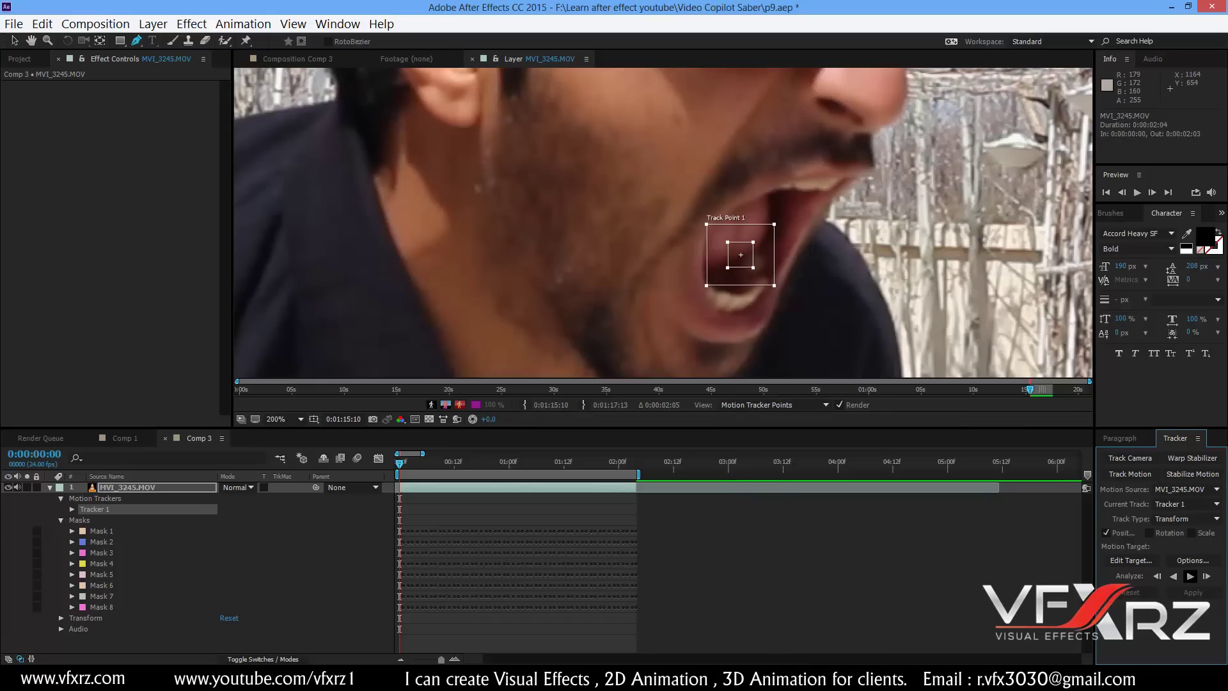
click(1190, 577)
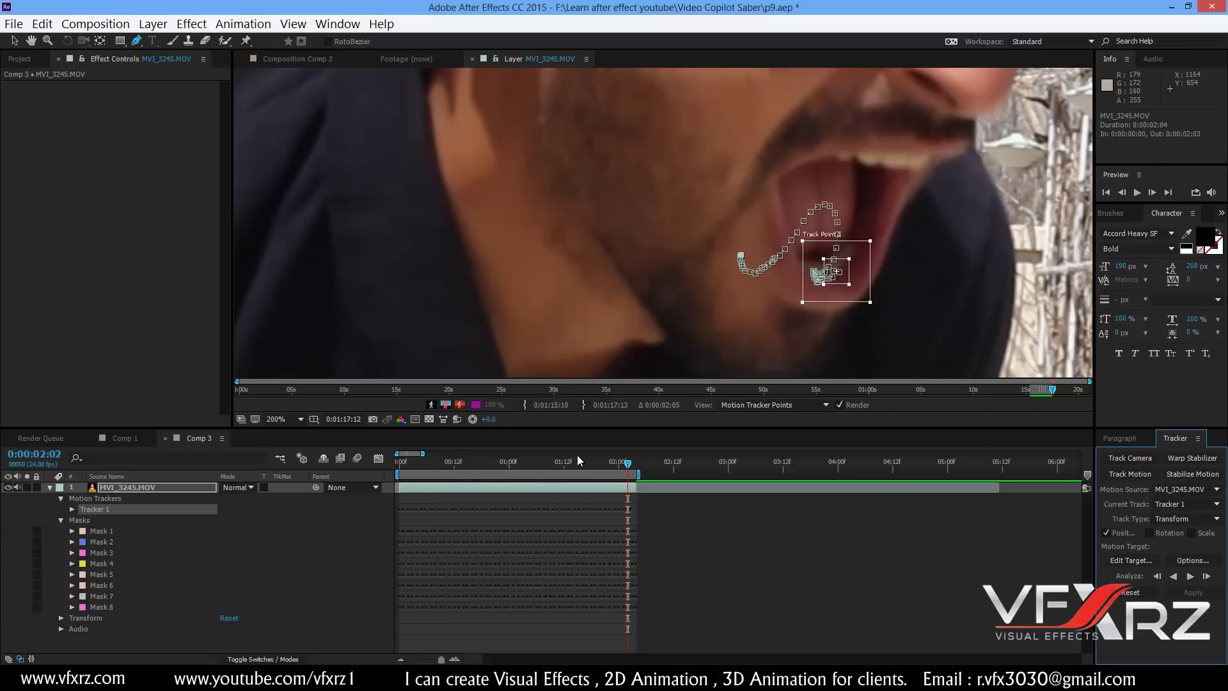
drag(577, 457, 450, 471)
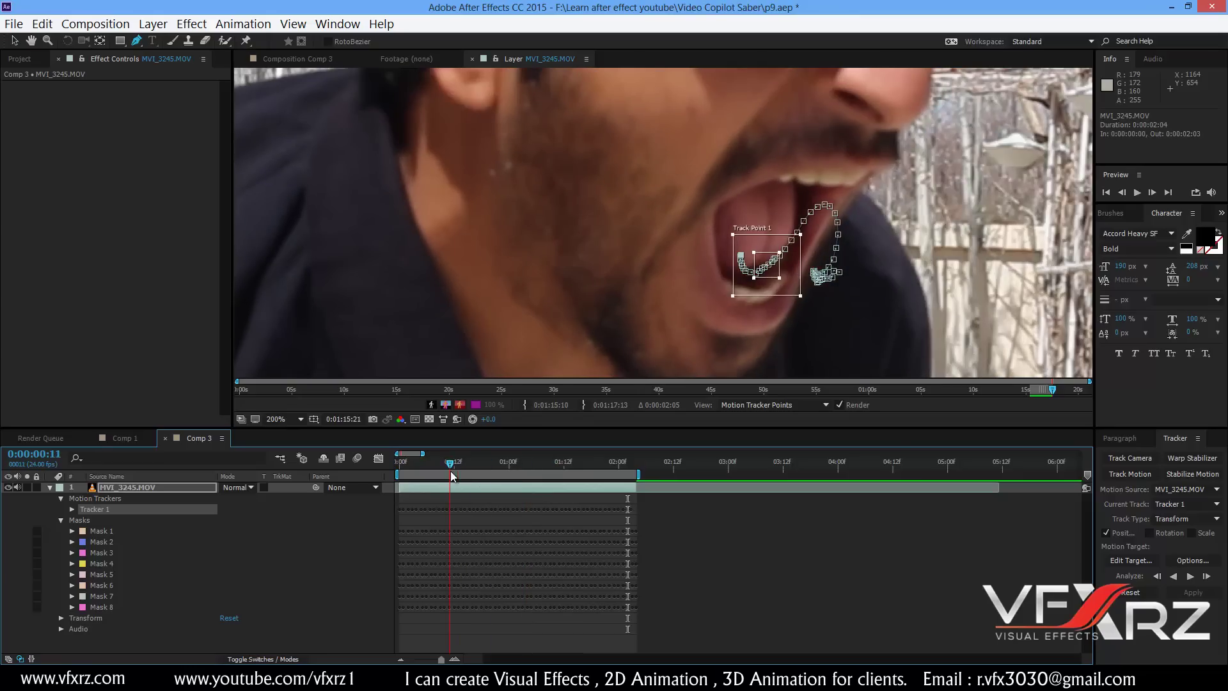
- Add a new null object to Comp 3
right_click(89, 646)
mouse_move(147, 497)
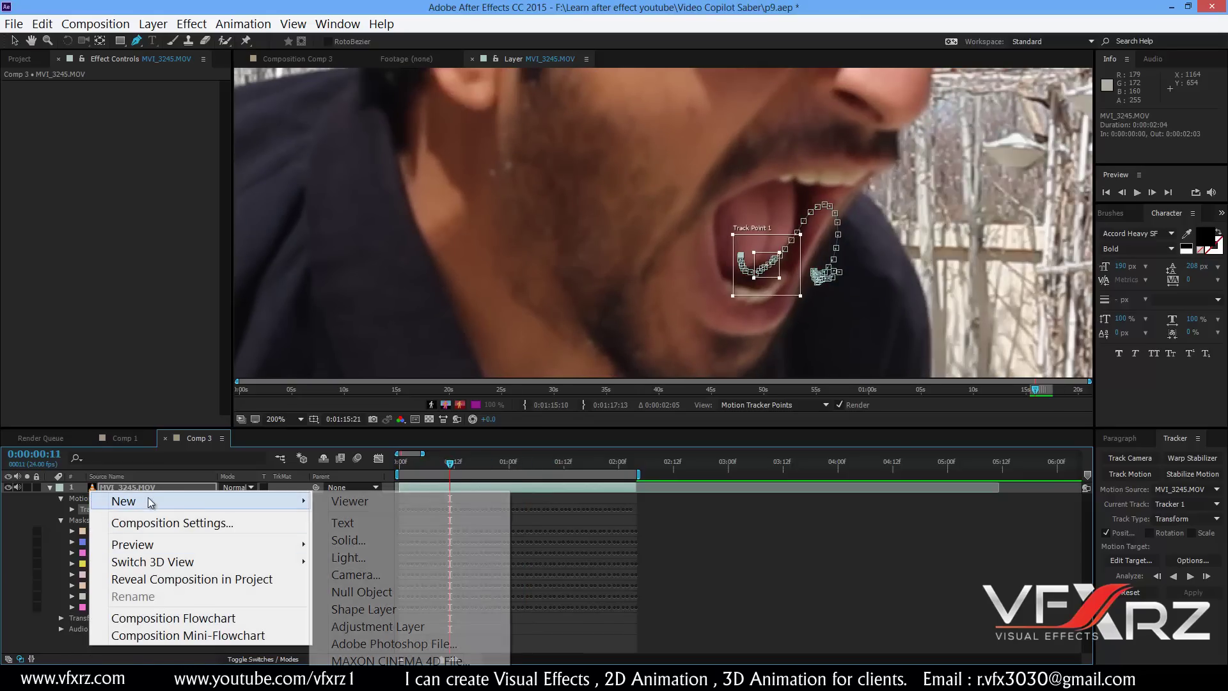
click(373, 592)
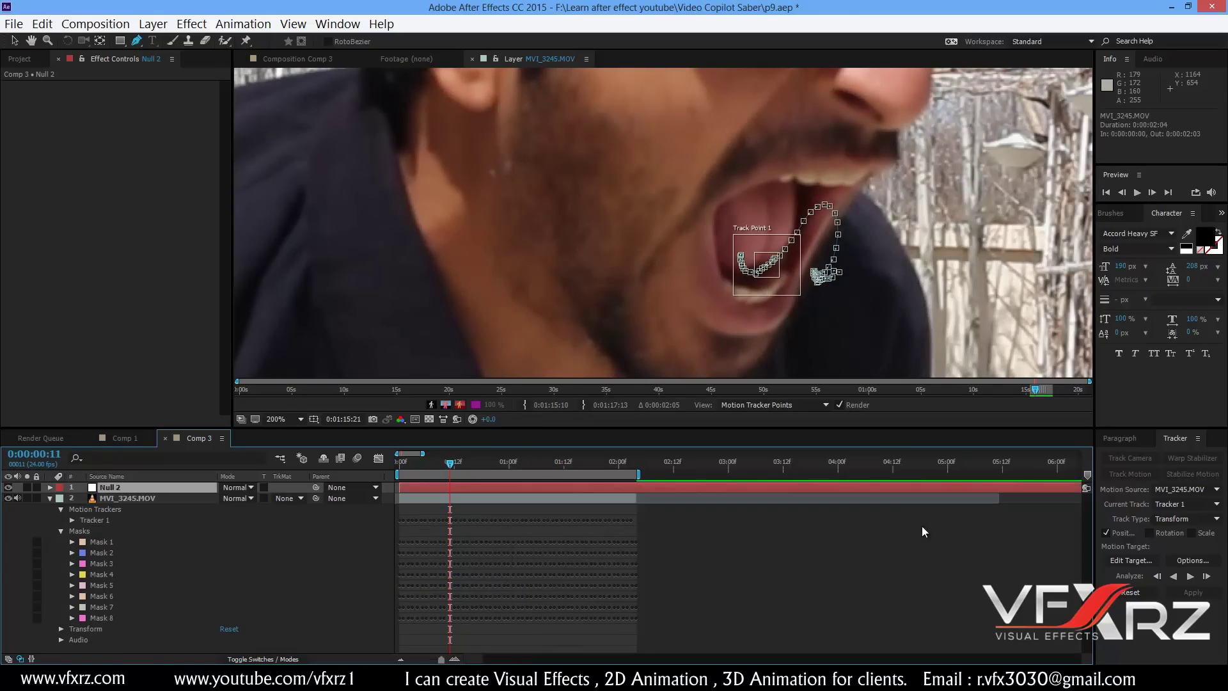
- Set Null 2 as the tracker's motion target and apply the mouth track to it in X and Y
click(1137, 560)
click(182, 52)
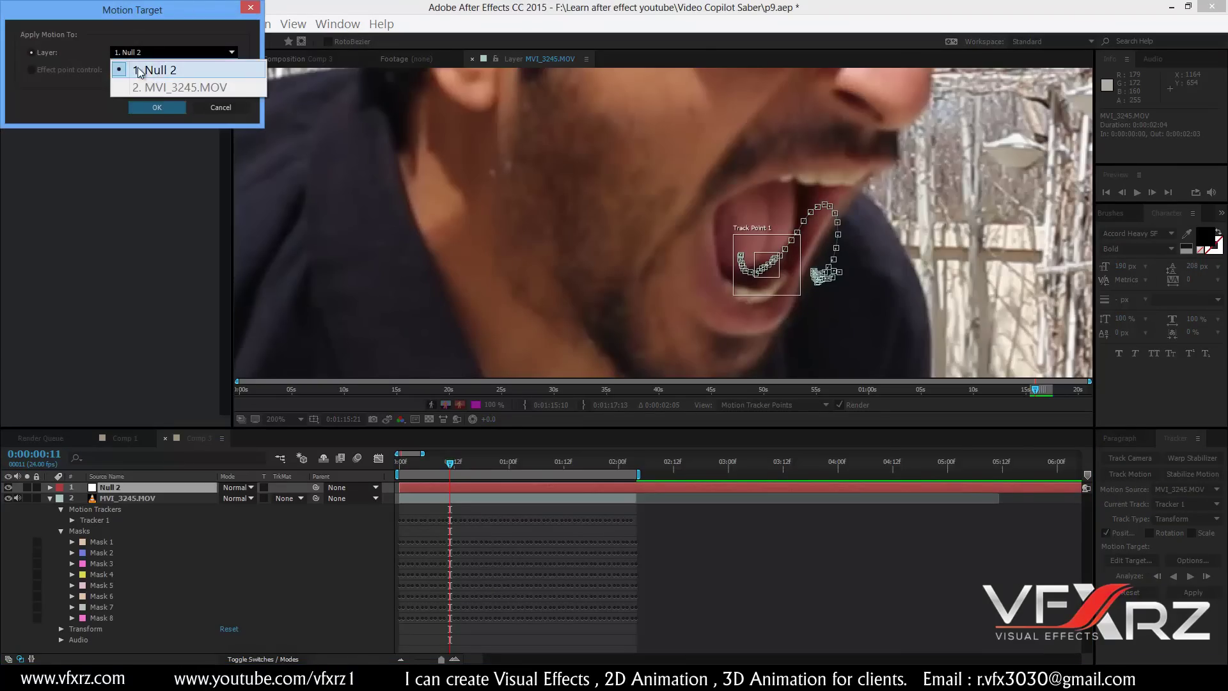
click(155, 72)
click(157, 105)
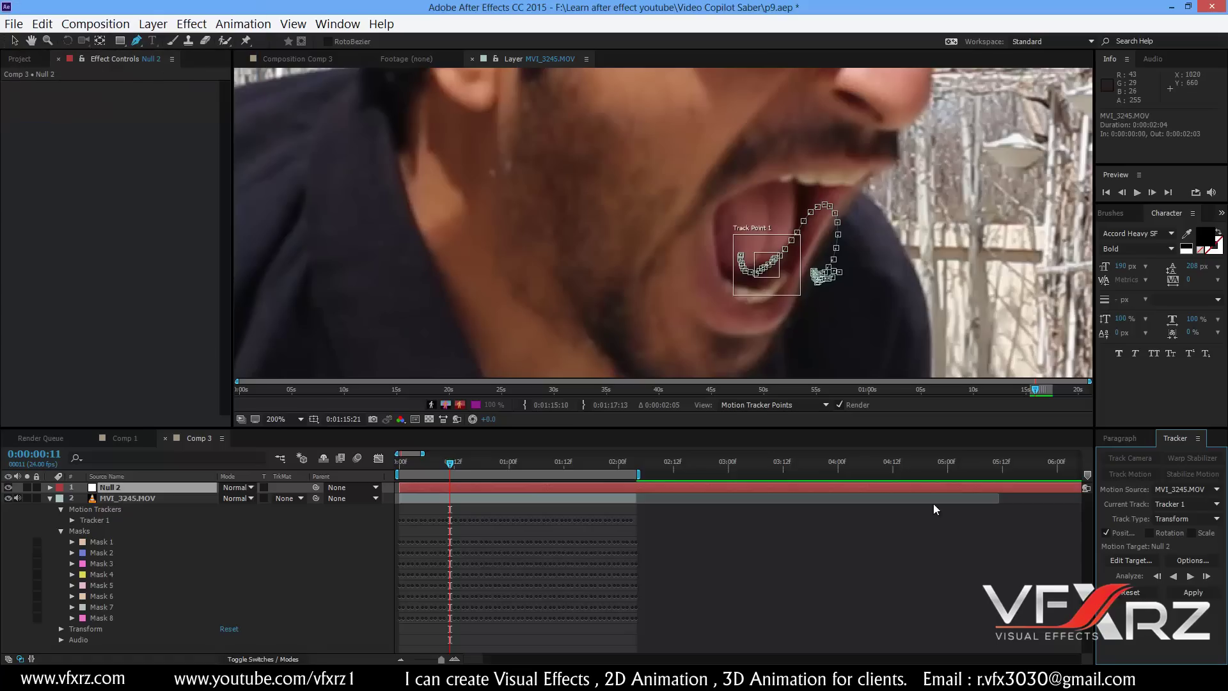
click(1188, 596)
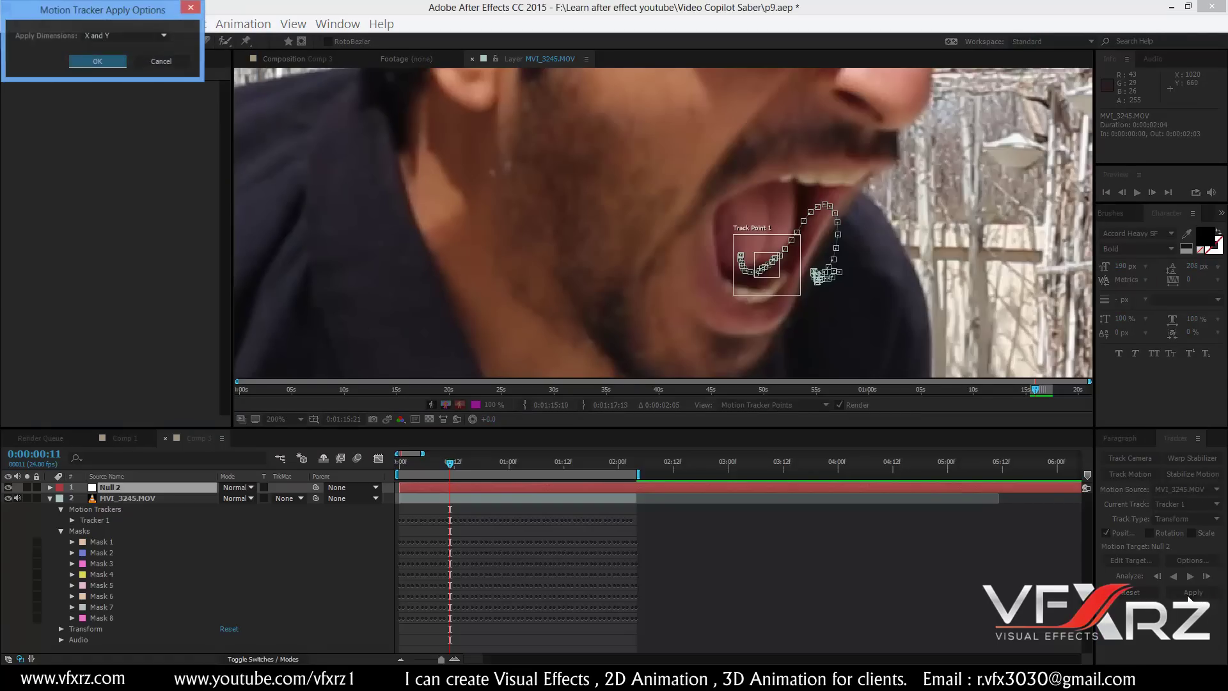
click(91, 36)
click(95, 53)
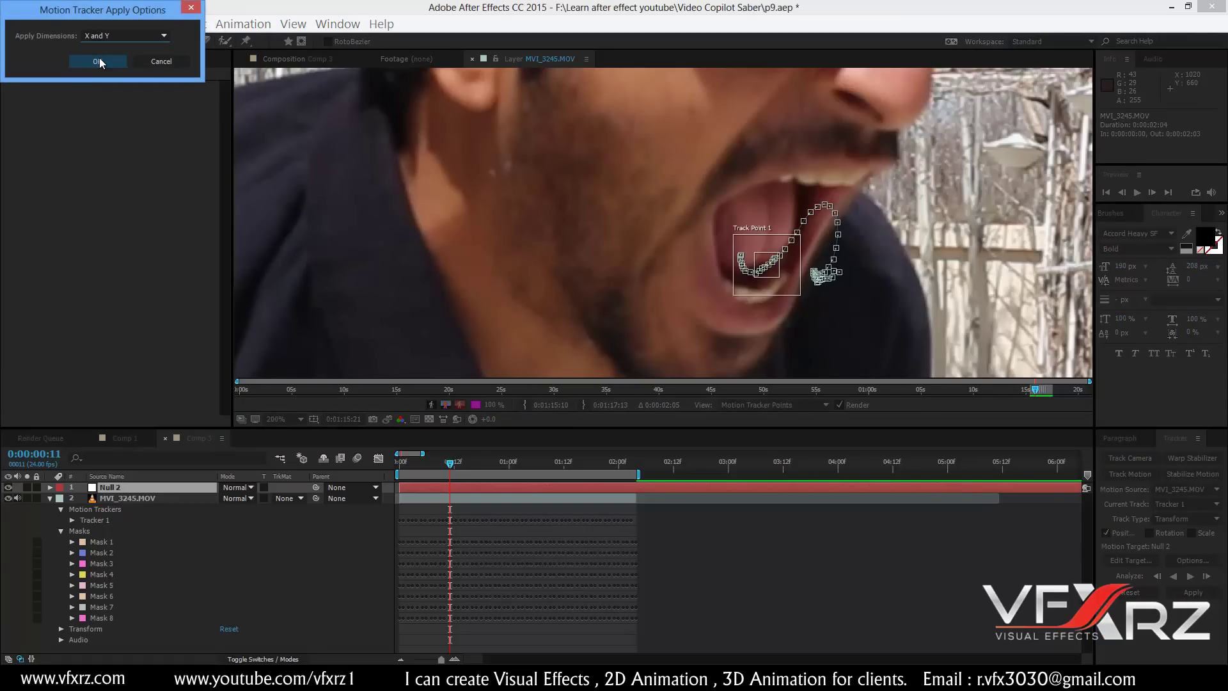
click(99, 63)
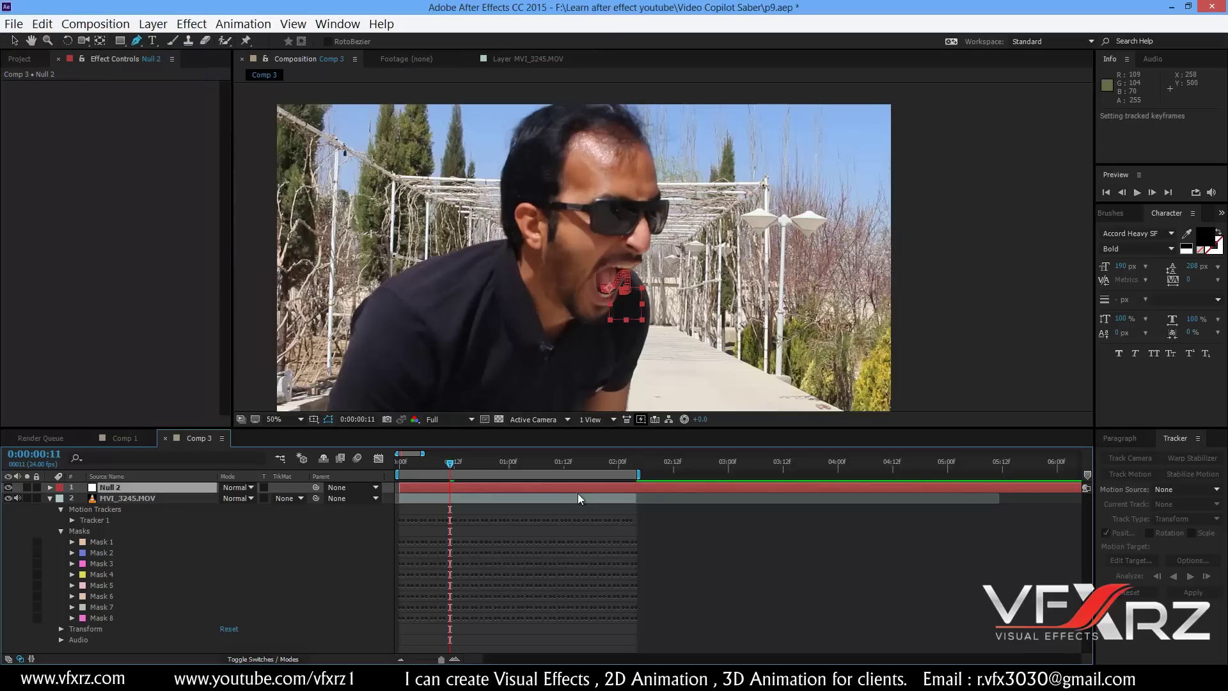
- Collapse the MVI_3245.MOV layer's properties and scrub forward to 0:00:01:02 to check how the null follows the mouth
click(51, 497)
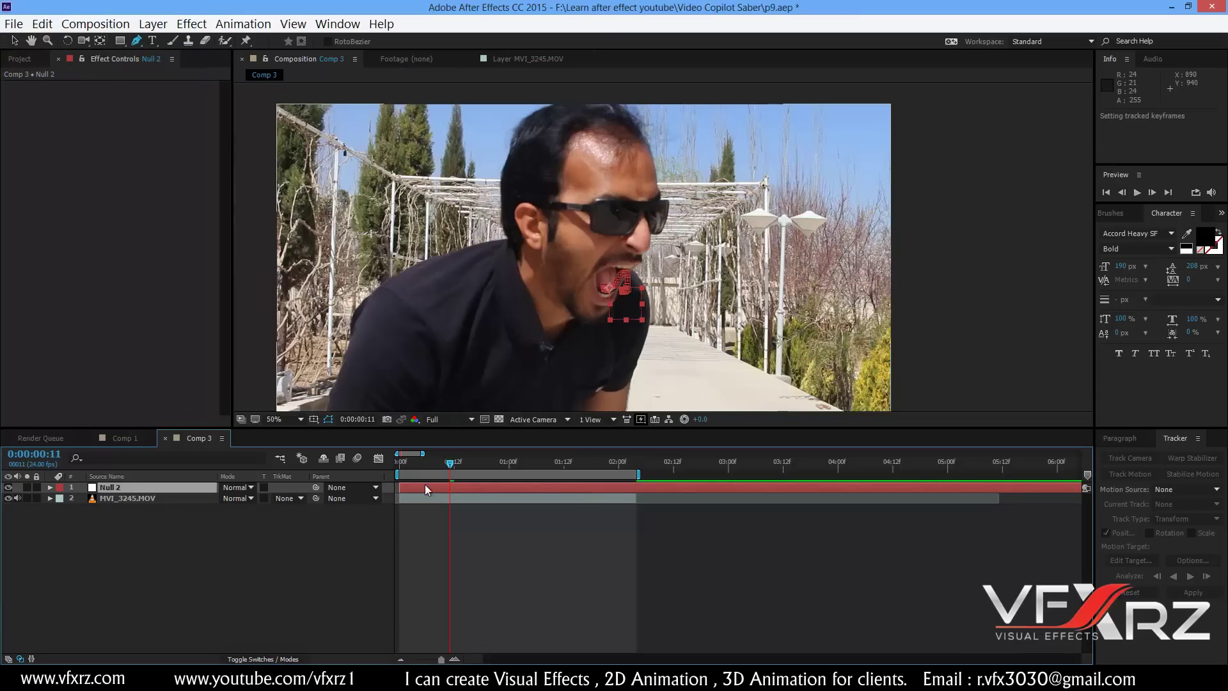
drag(451, 464, 518, 461)
click(425, 495)
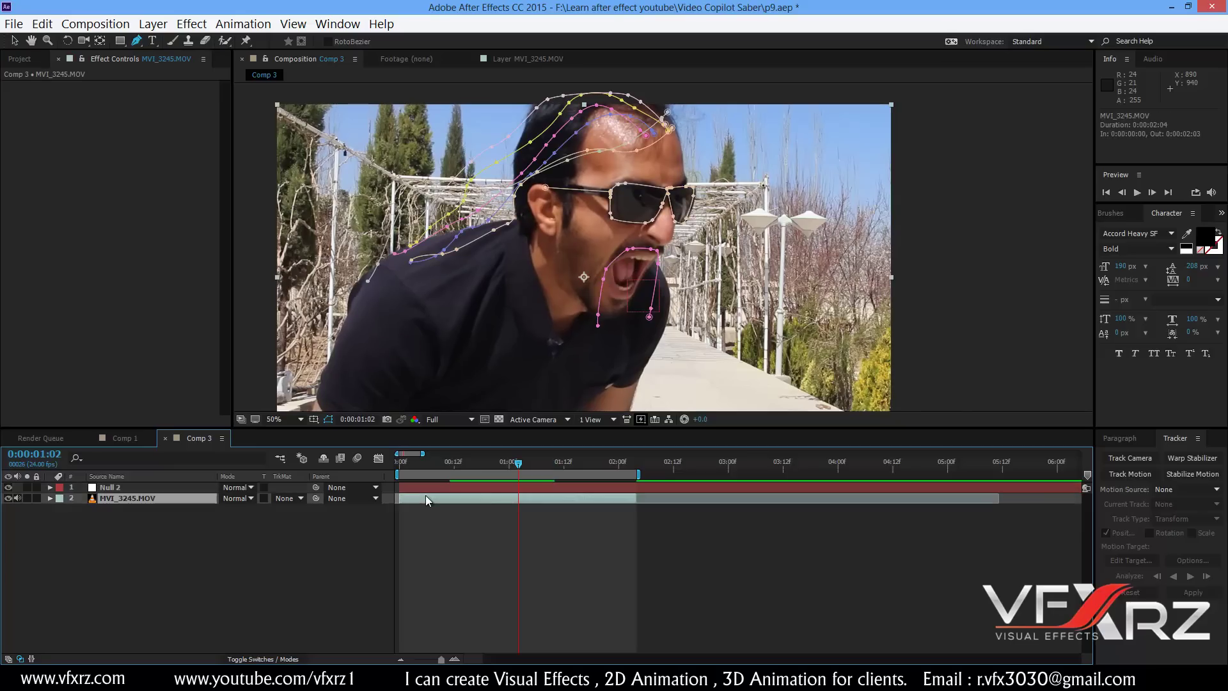
- Add a black solid to Comp 3 and apply the Video Copilot Saber effect to it
right_click(187, 547)
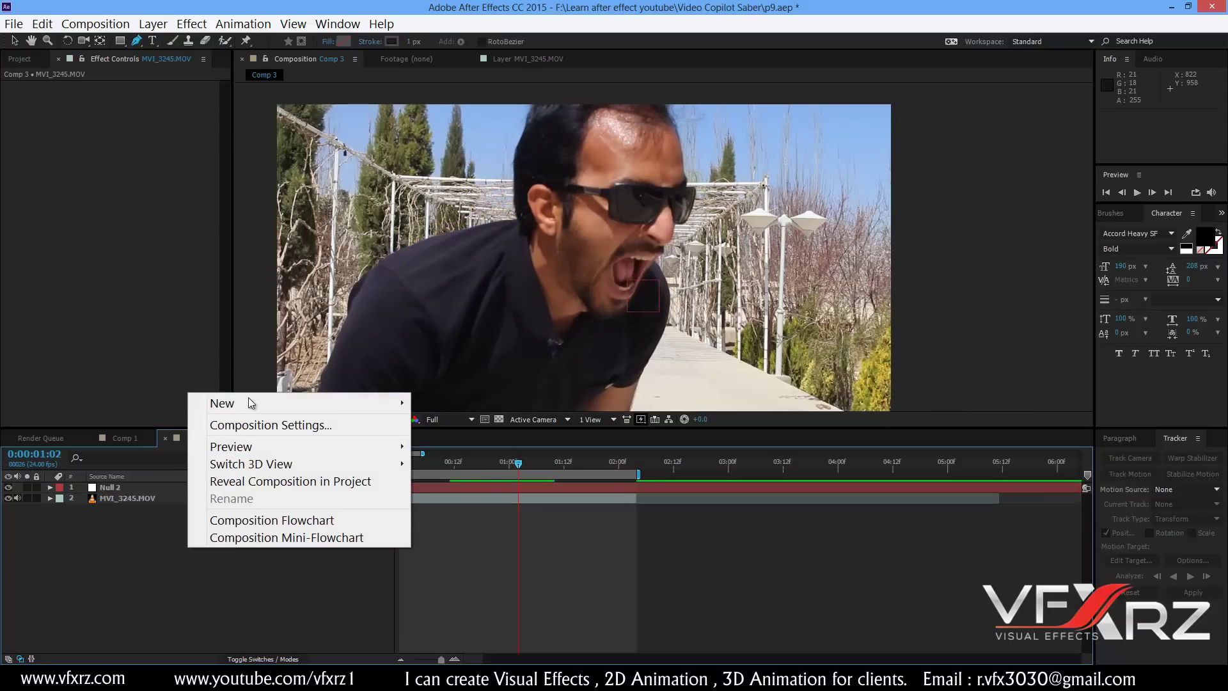
mouse_move(305, 404)
click(473, 446)
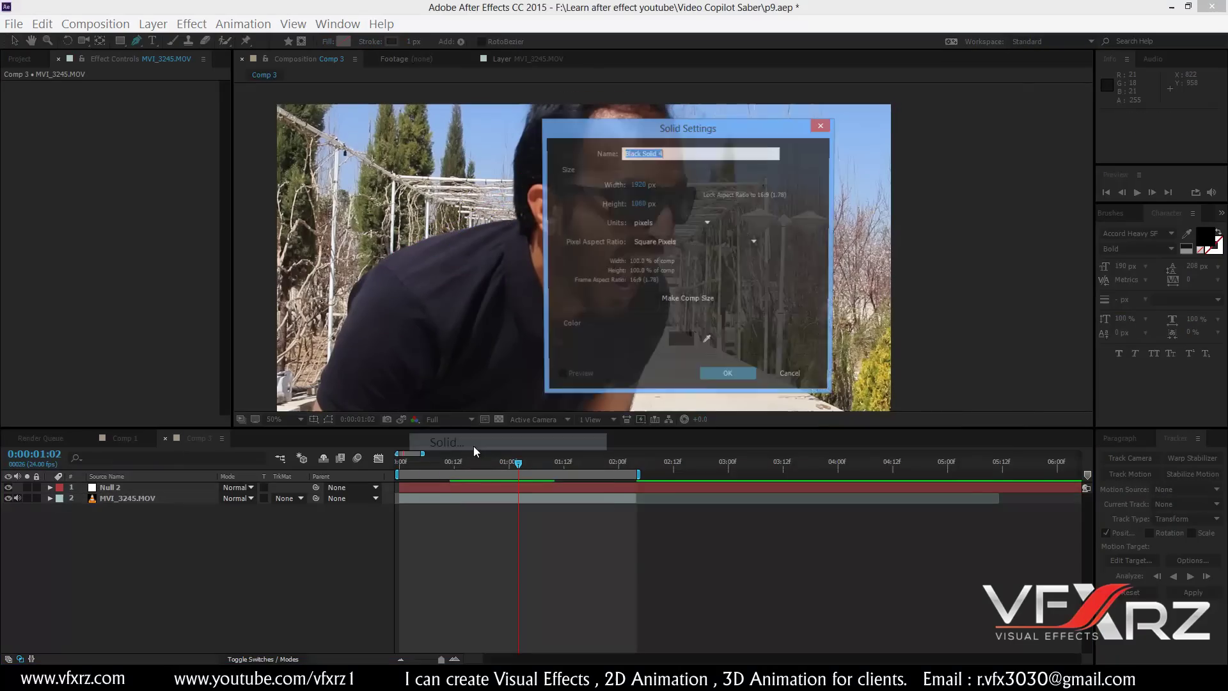
click(729, 376)
click(191, 24)
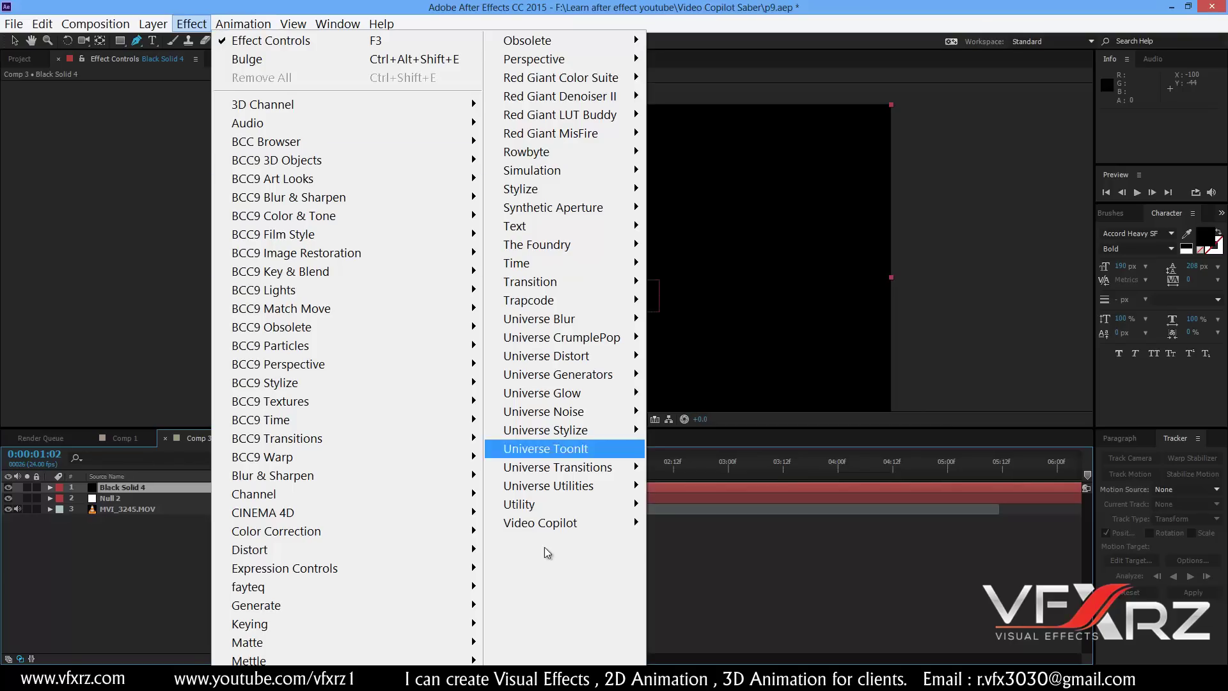
mouse_move(567, 525)
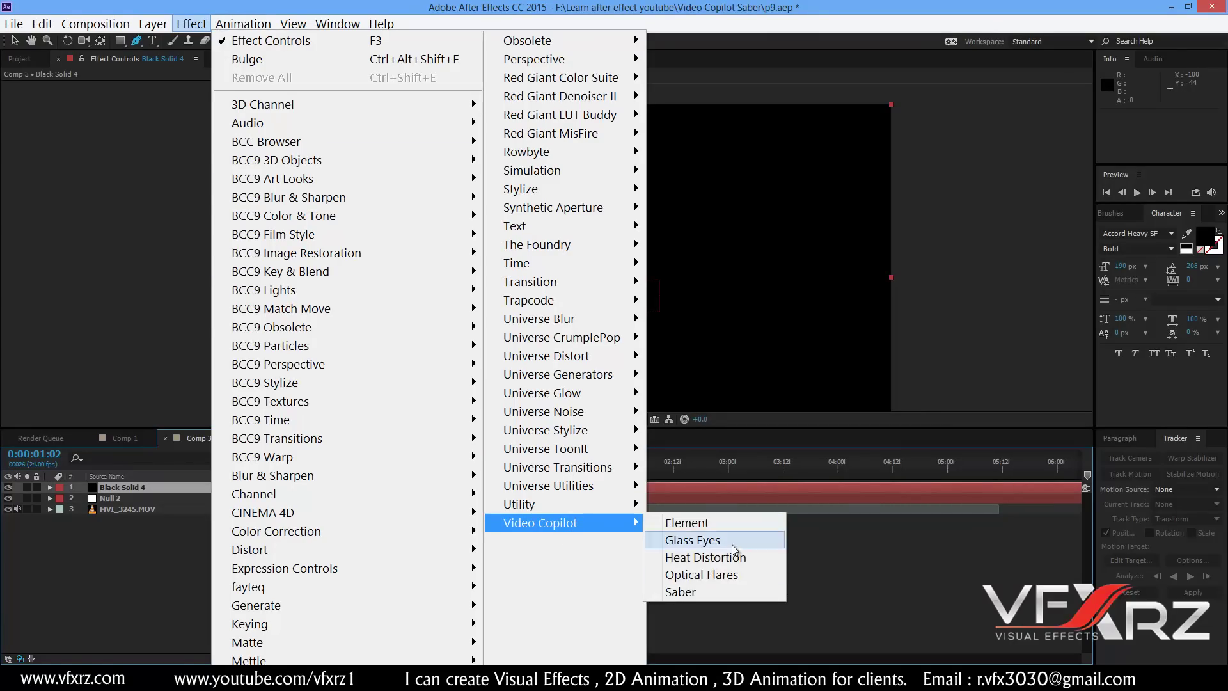
click(704, 590)
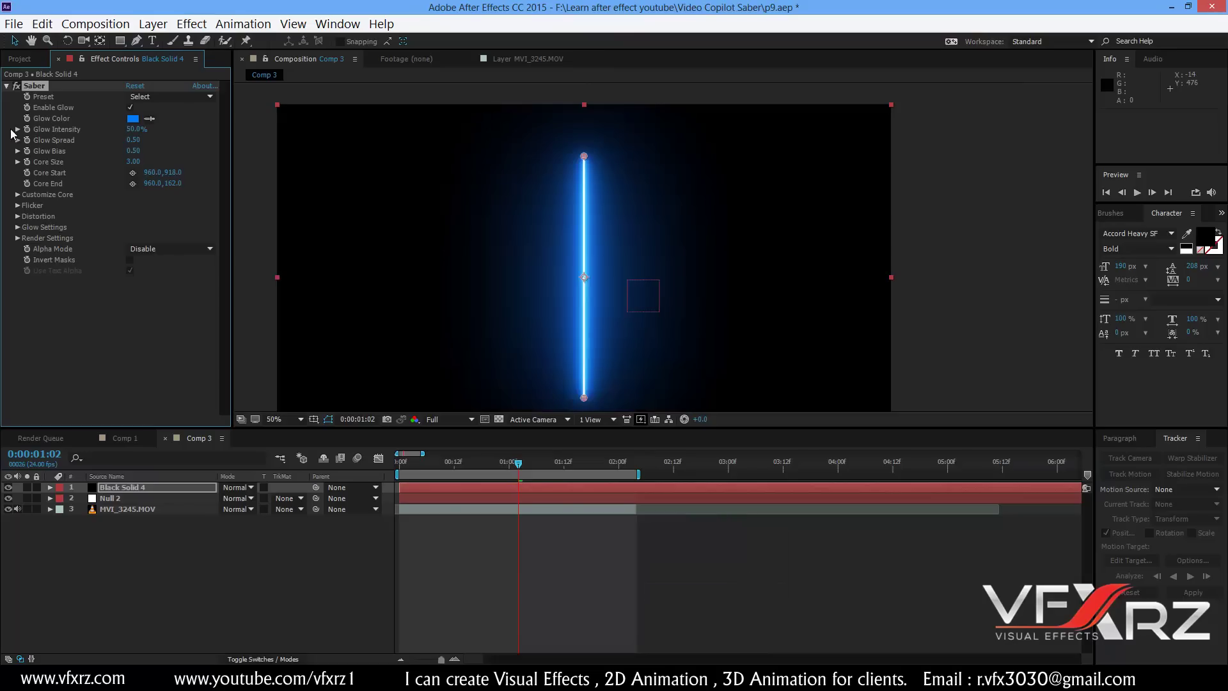
- Set Saber's core type to Layer Masks
click(17, 194)
click(158, 205)
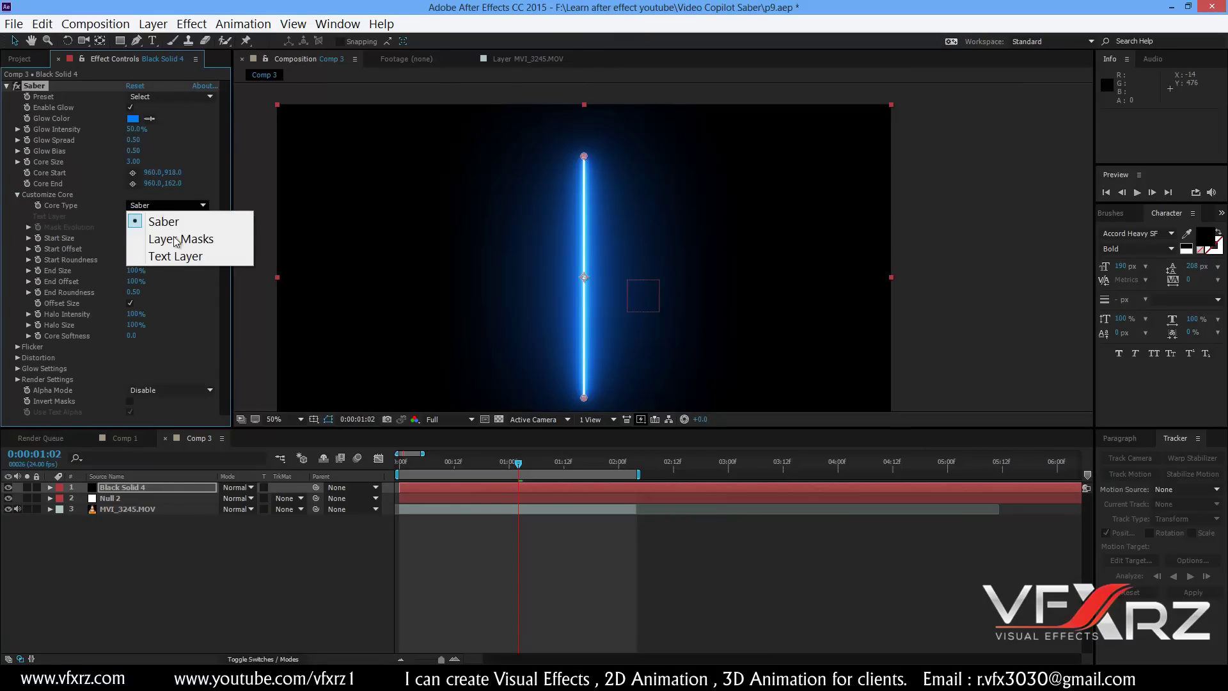
click(180, 239)
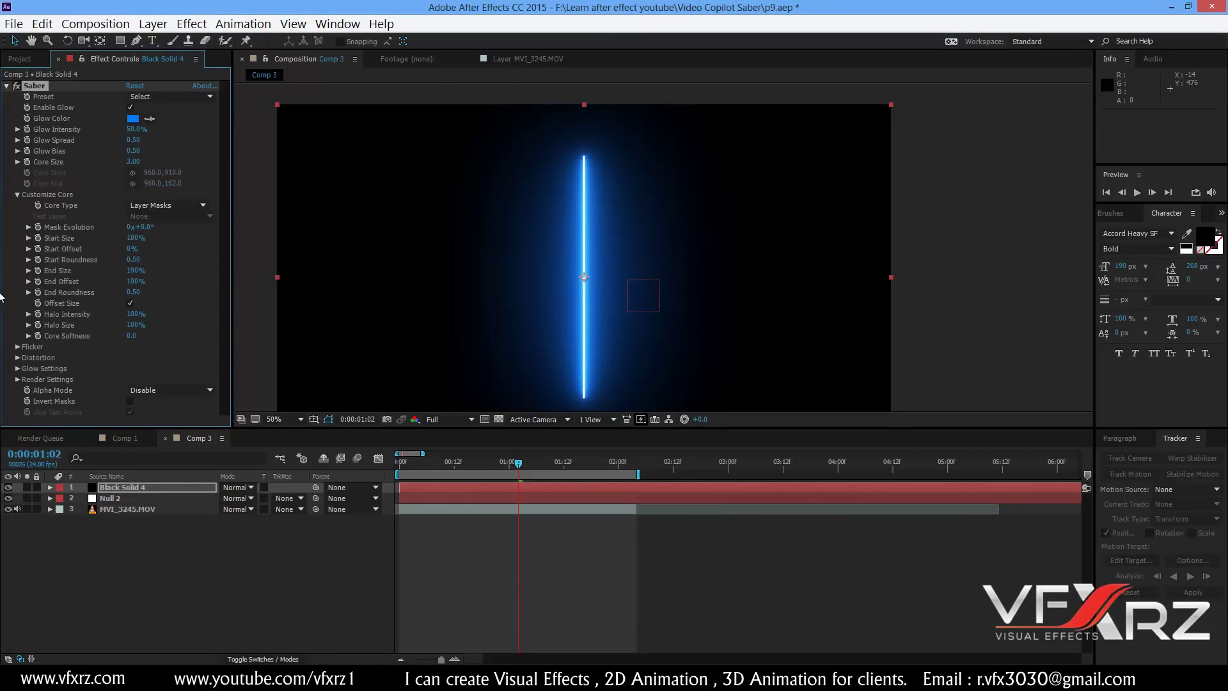
- Set Saber's composite settings to Transparent in its render settings
click(18, 380)
scroll(81, 421, down, 2)
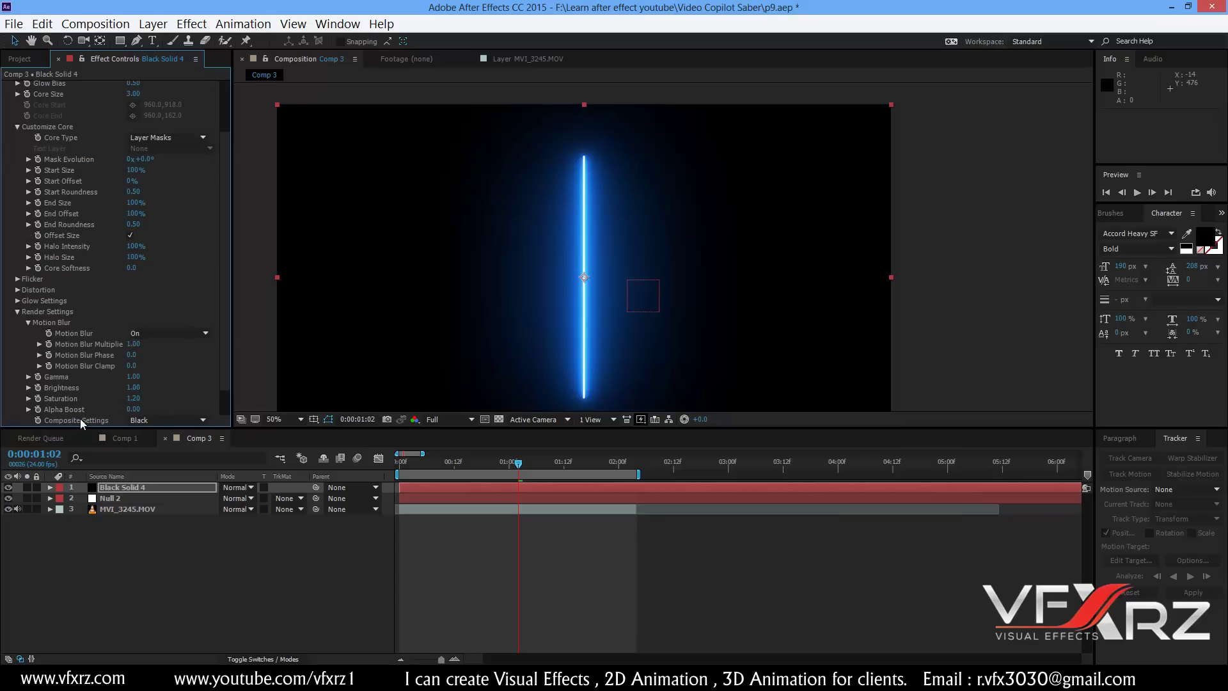
scroll(112, 402, down, 1)
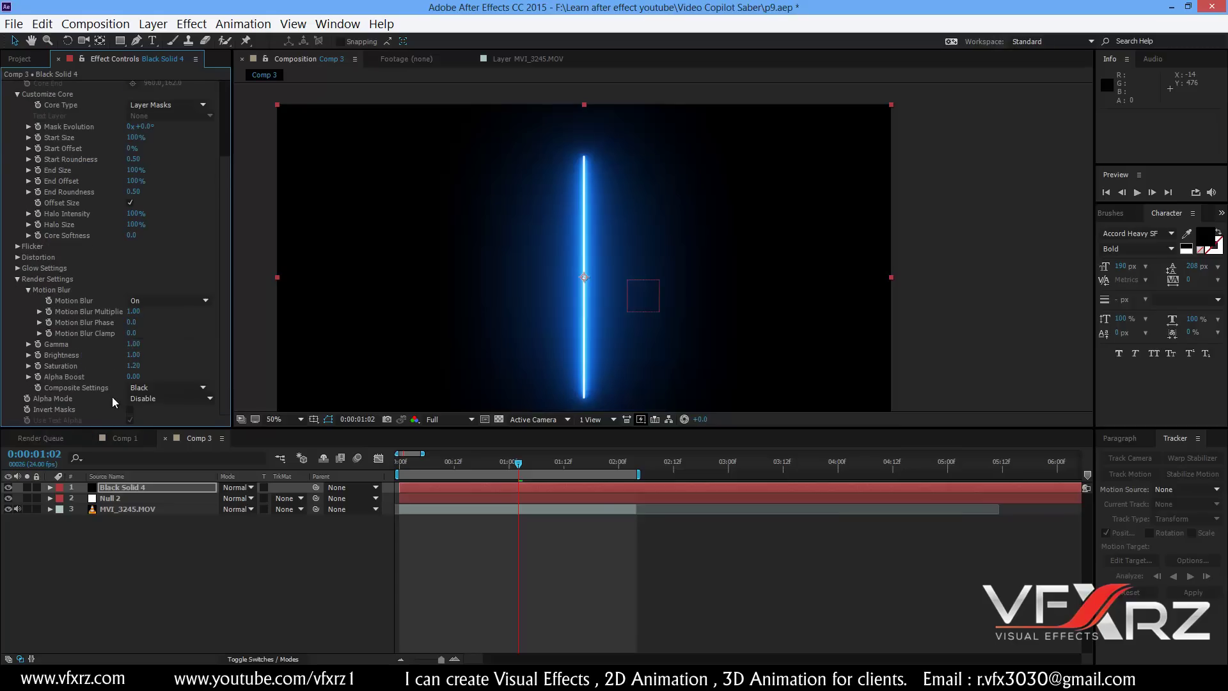
click(182, 386)
click(190, 402)
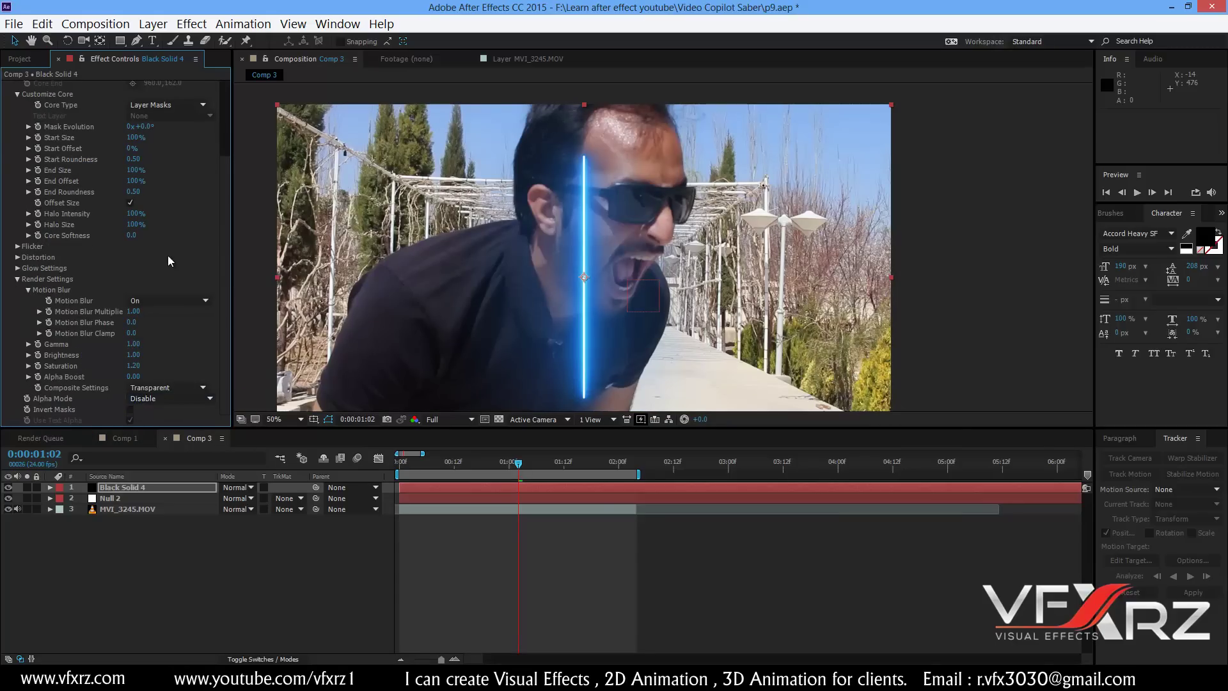
scroll(168, 255, up, 3)
- Copy Mask 1 through Mask 8 from MVI_3245.MOV and paste them onto Black Solid 4 at the first frame
click(145, 490)
click(171, 564)
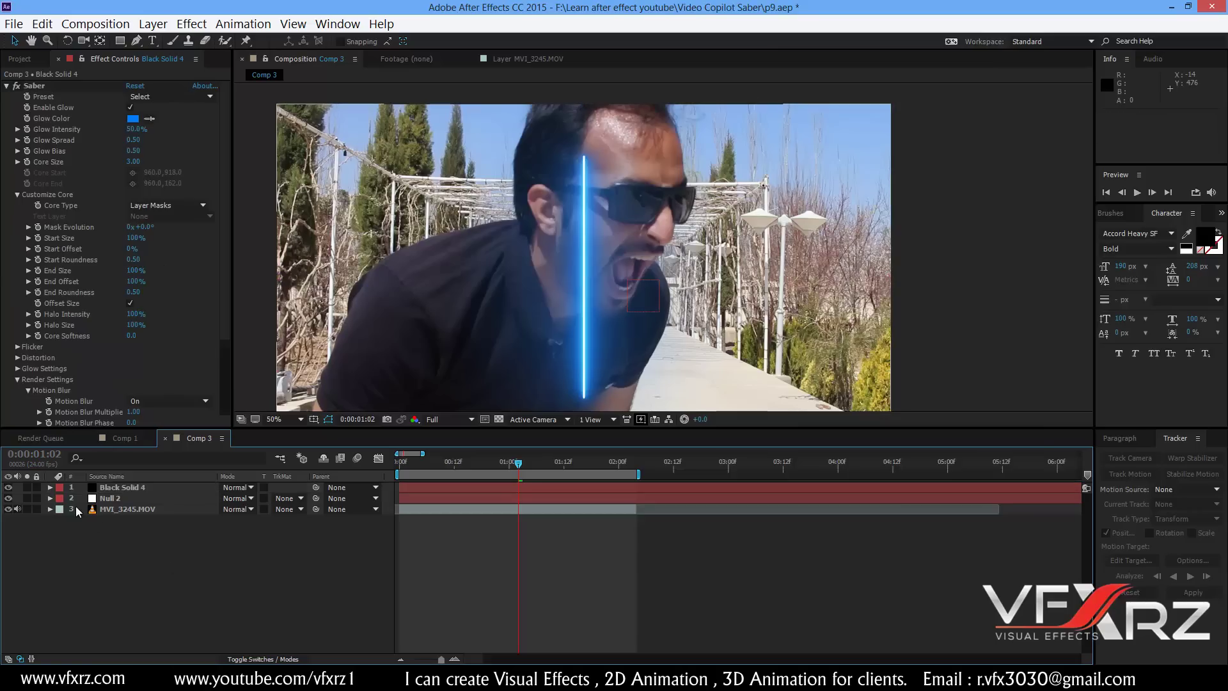
click(131, 511)
click(50, 510)
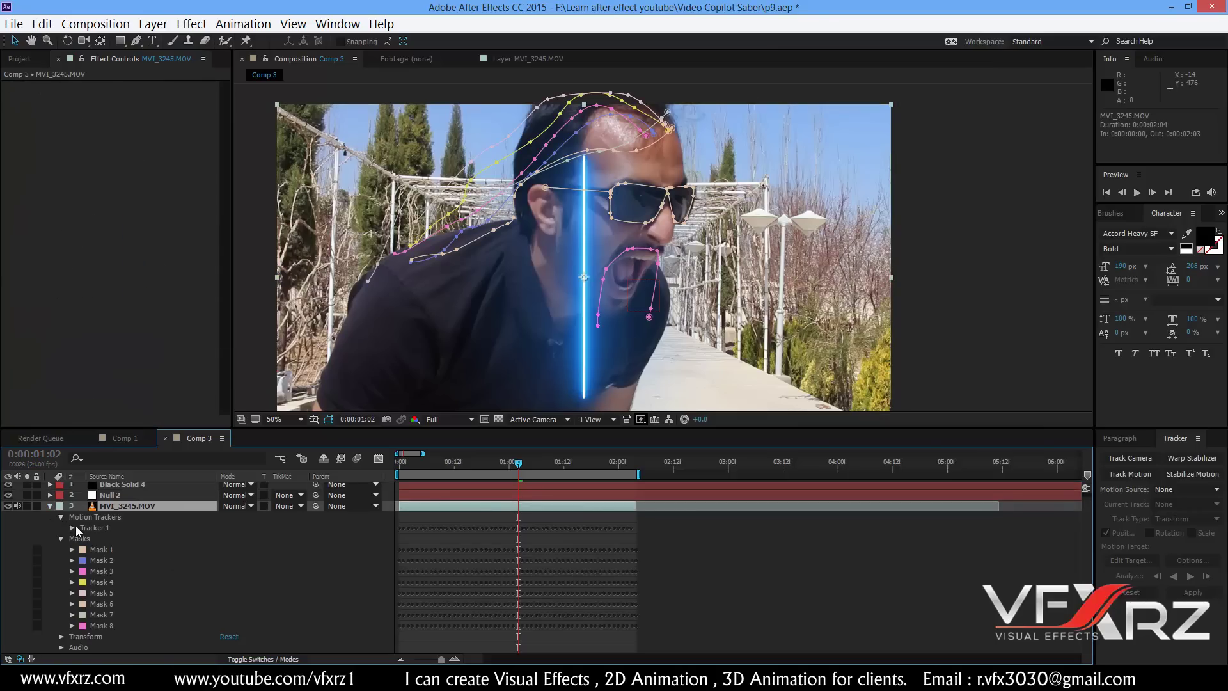
click(86, 538)
click(101, 550)
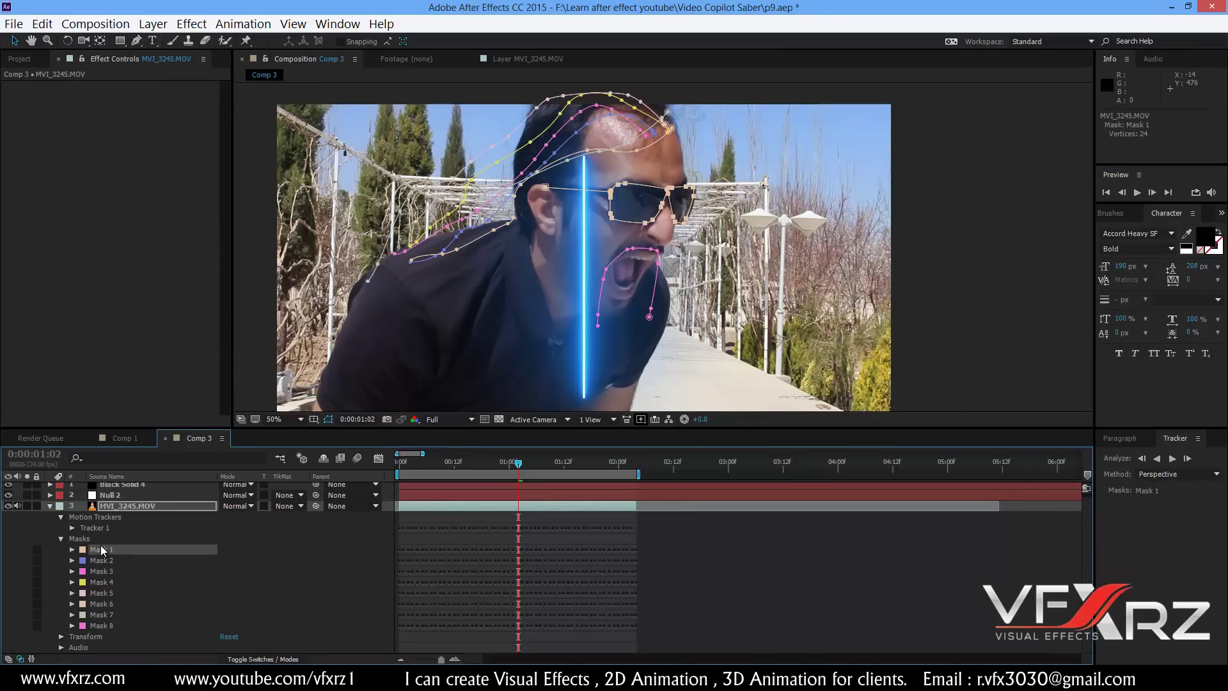
shift+click(124, 623)
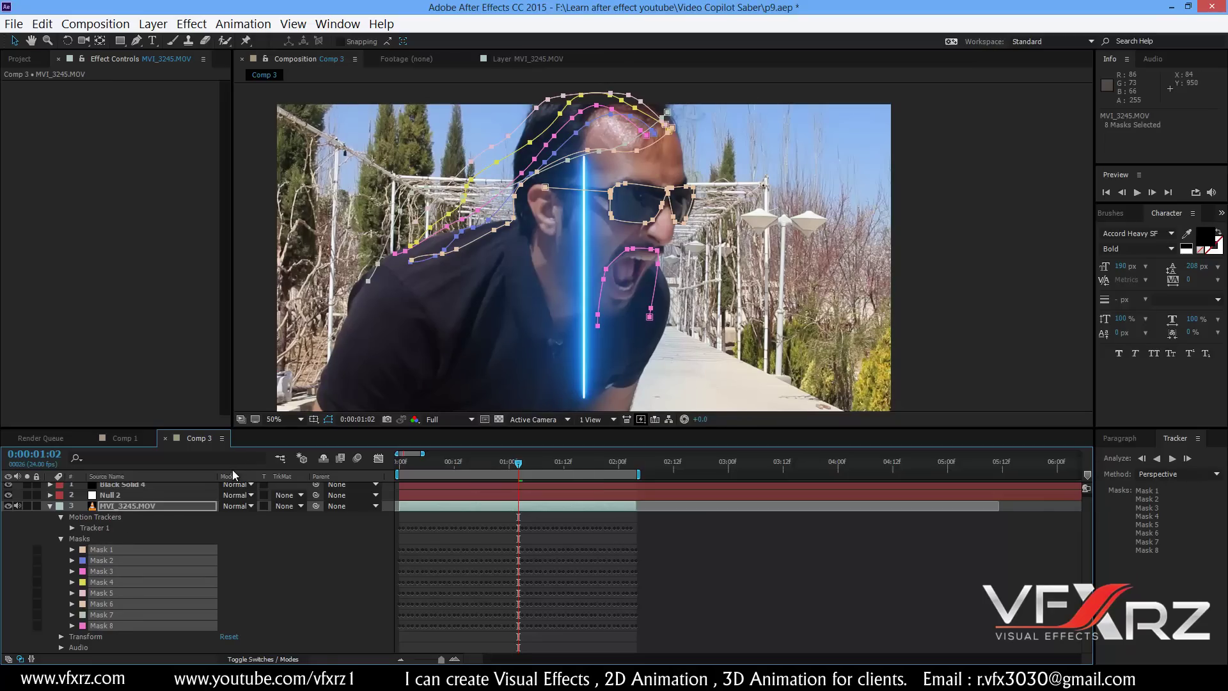
click(115, 487)
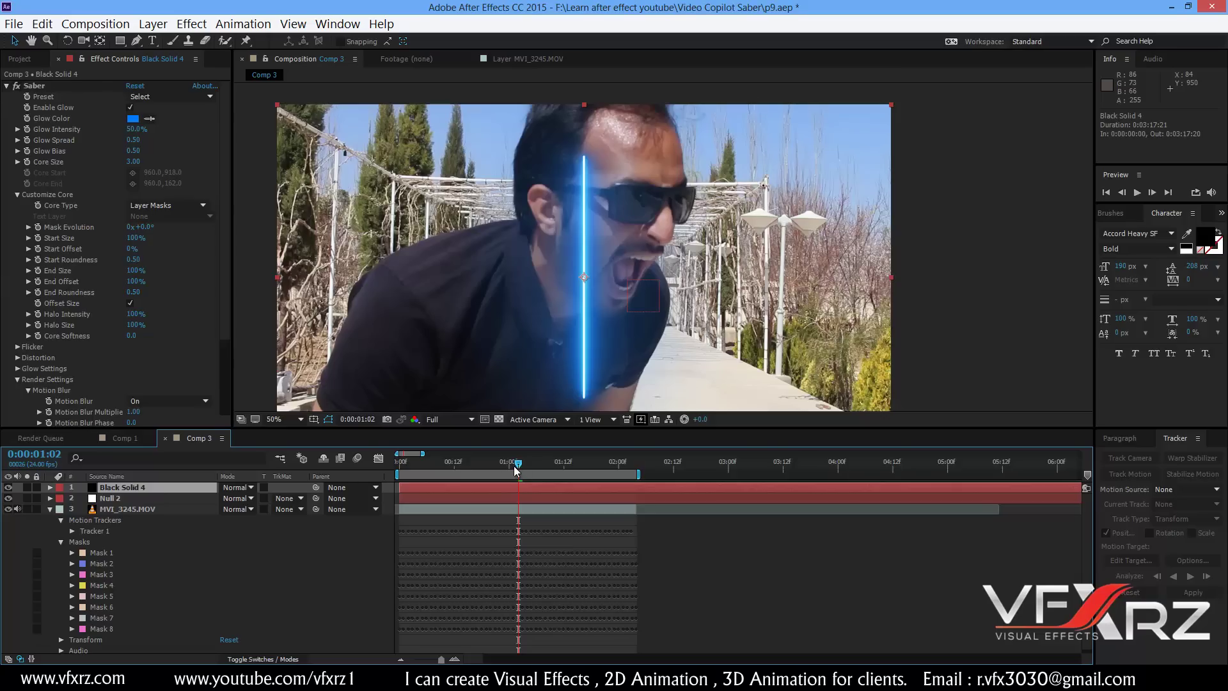
drag(517, 470, 416, 507)
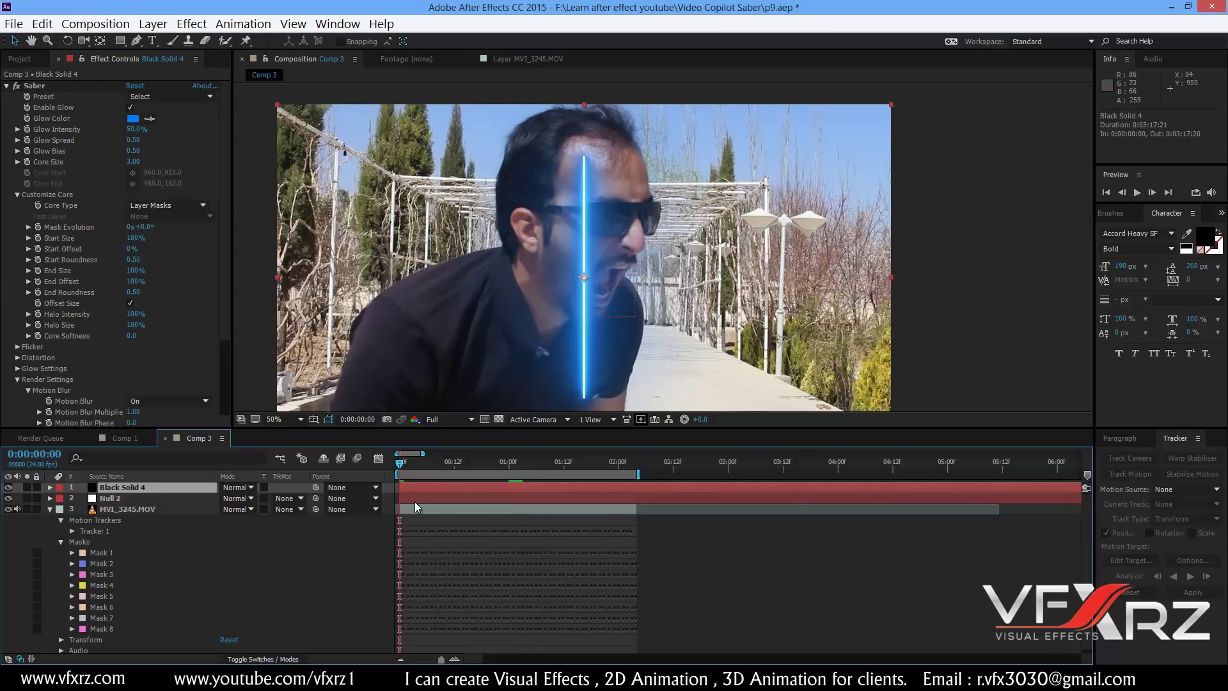
click(136, 488)
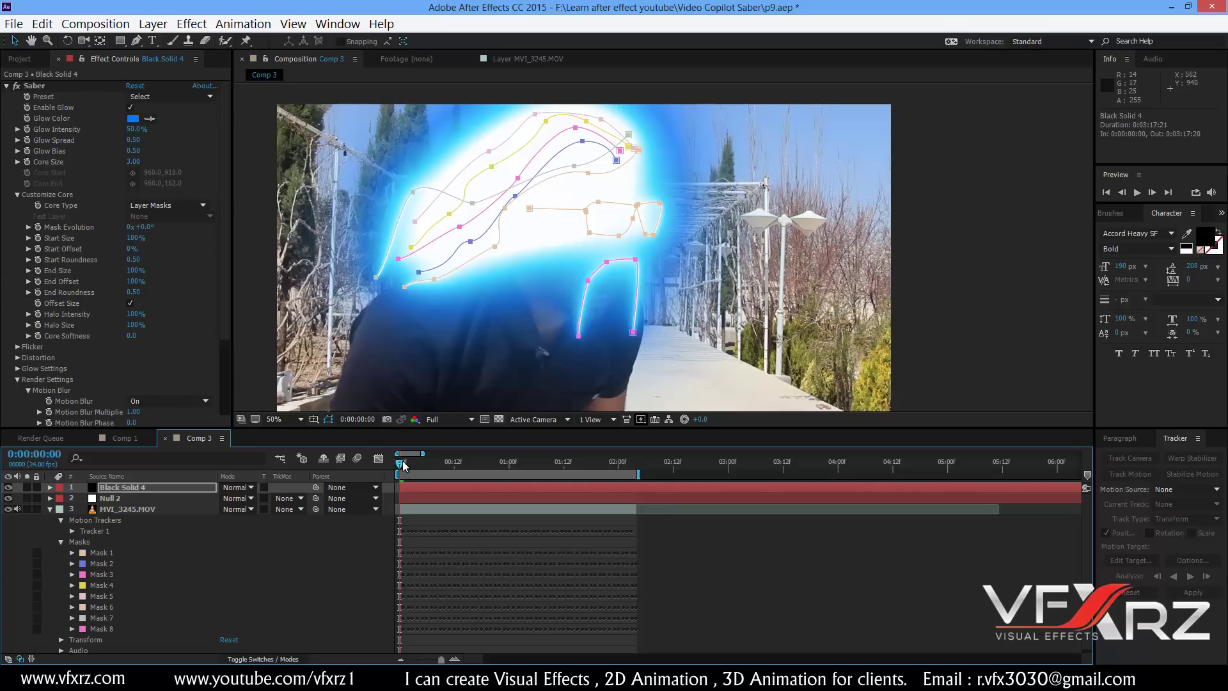
- Preview the clip to check that the Saber glow follows the tracked masks, and return to the first frame
drag(403, 465, 425, 483)
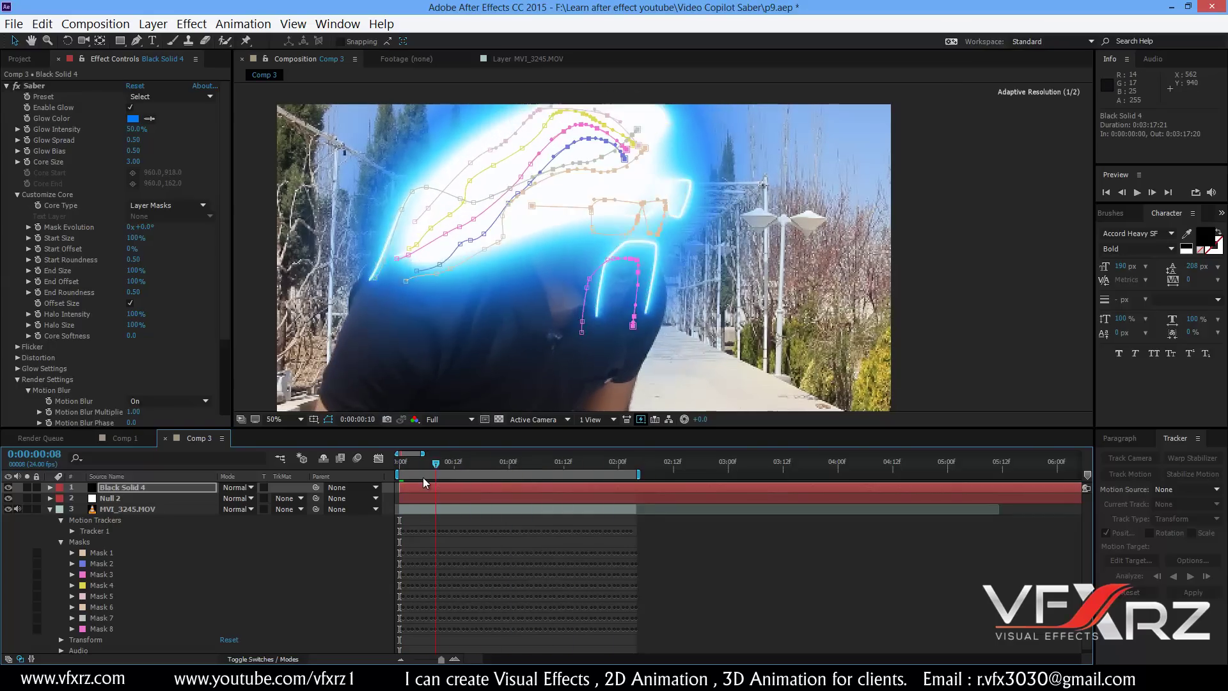
key(space)
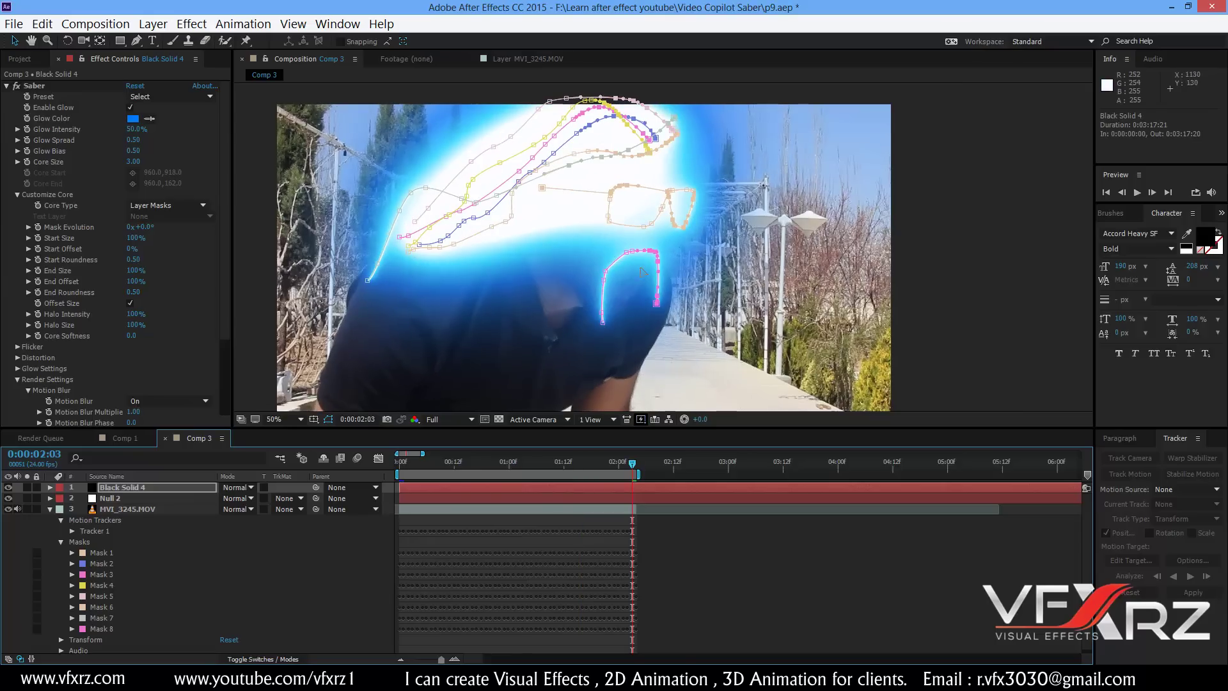
drag(618, 461, 364, 447)
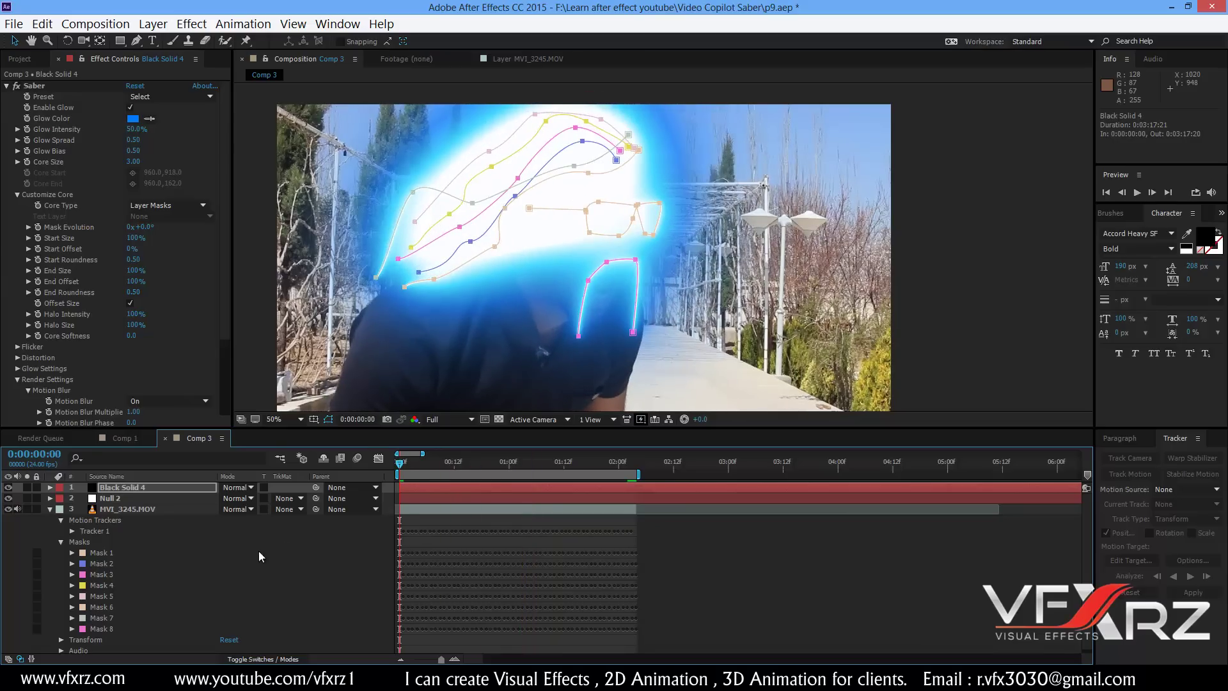
- Collapse the MVI_3245.MOV layer and apply the Energy preset to the Saber effect on Black Solid 4
click(50, 510)
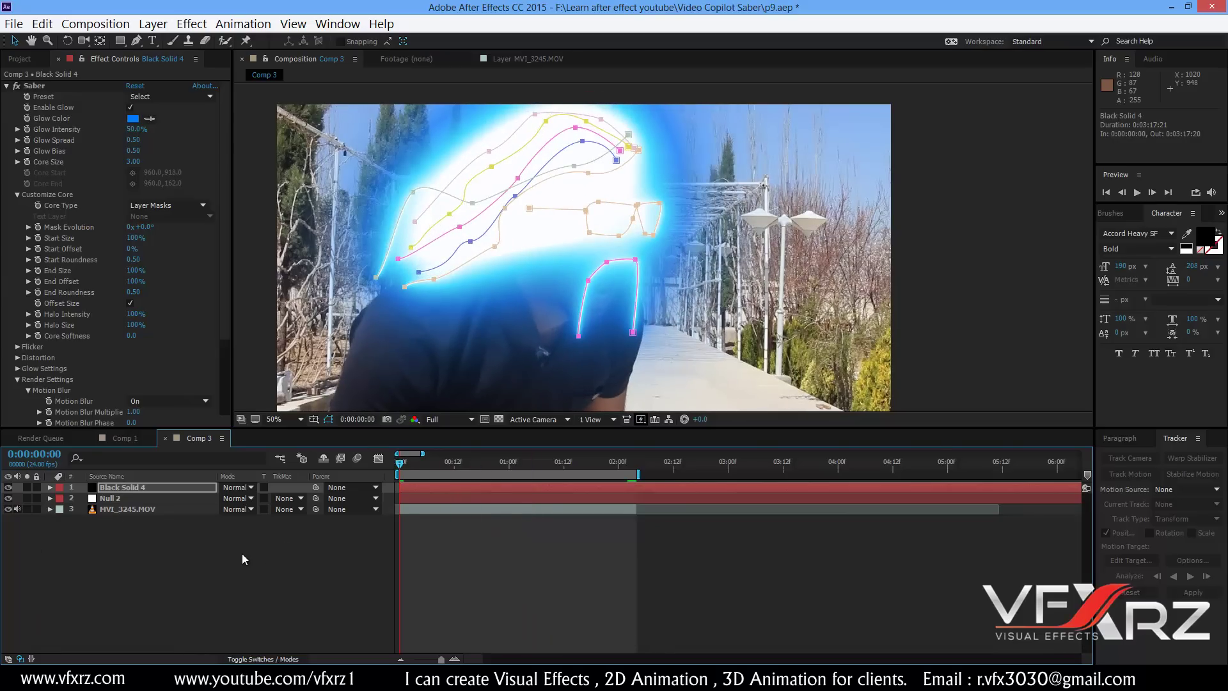
click(176, 102)
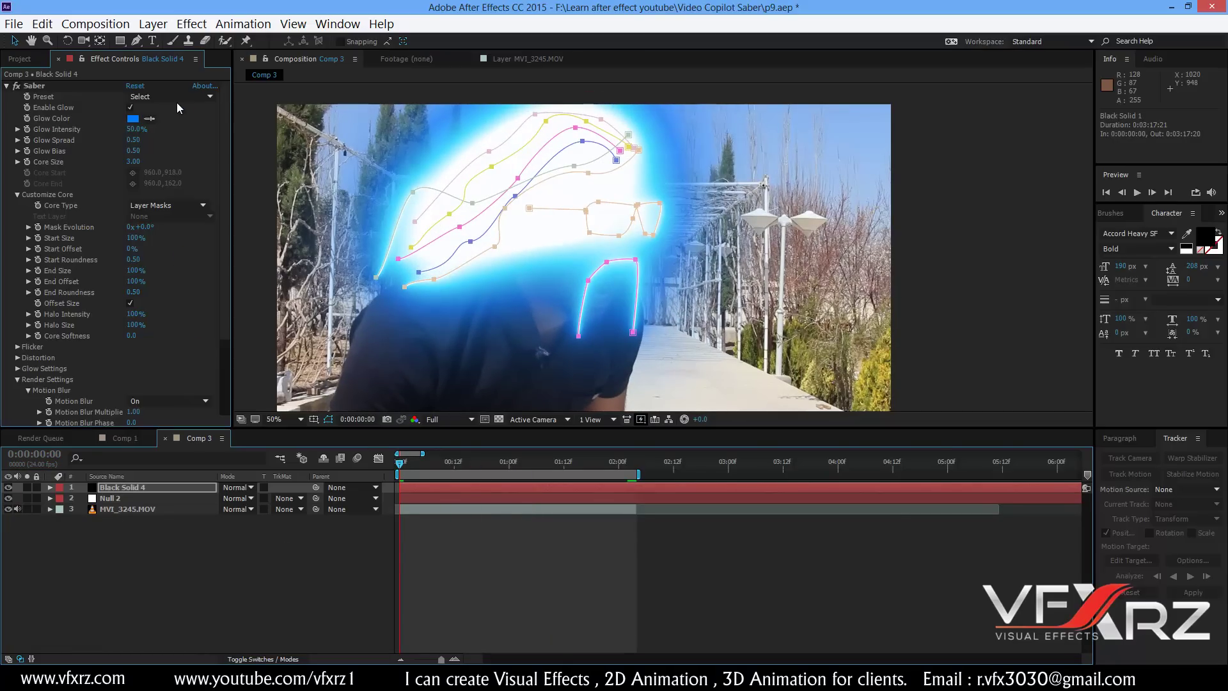
click(144, 100)
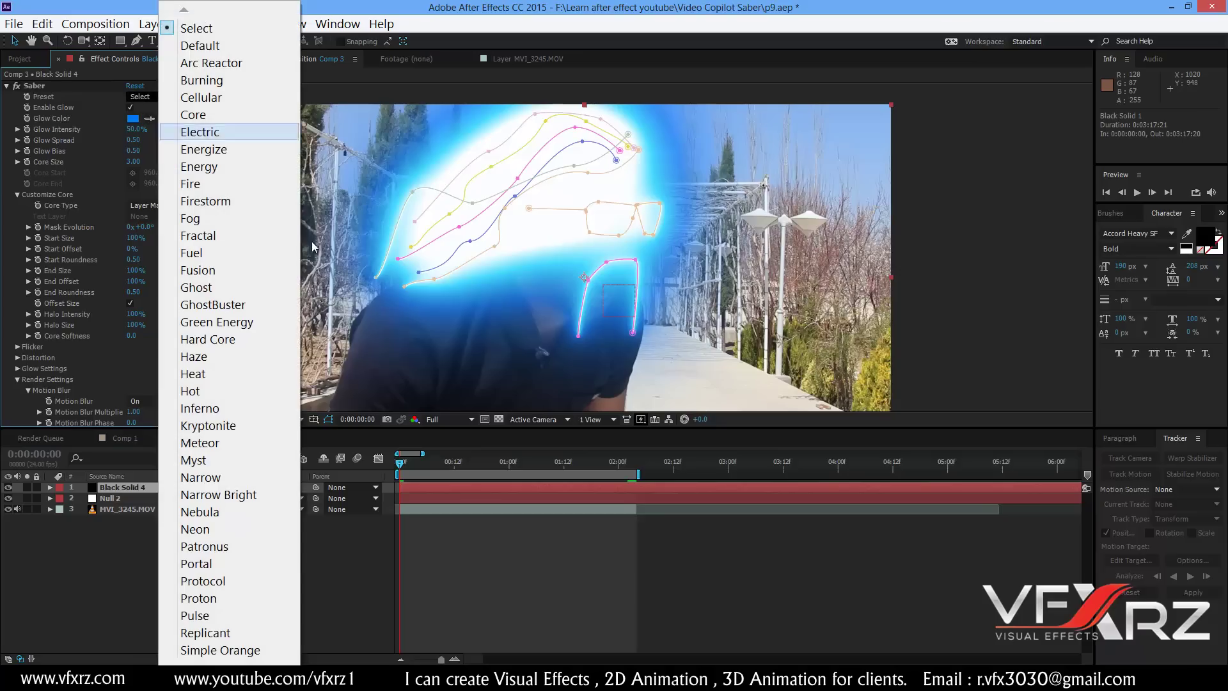
click(243, 169)
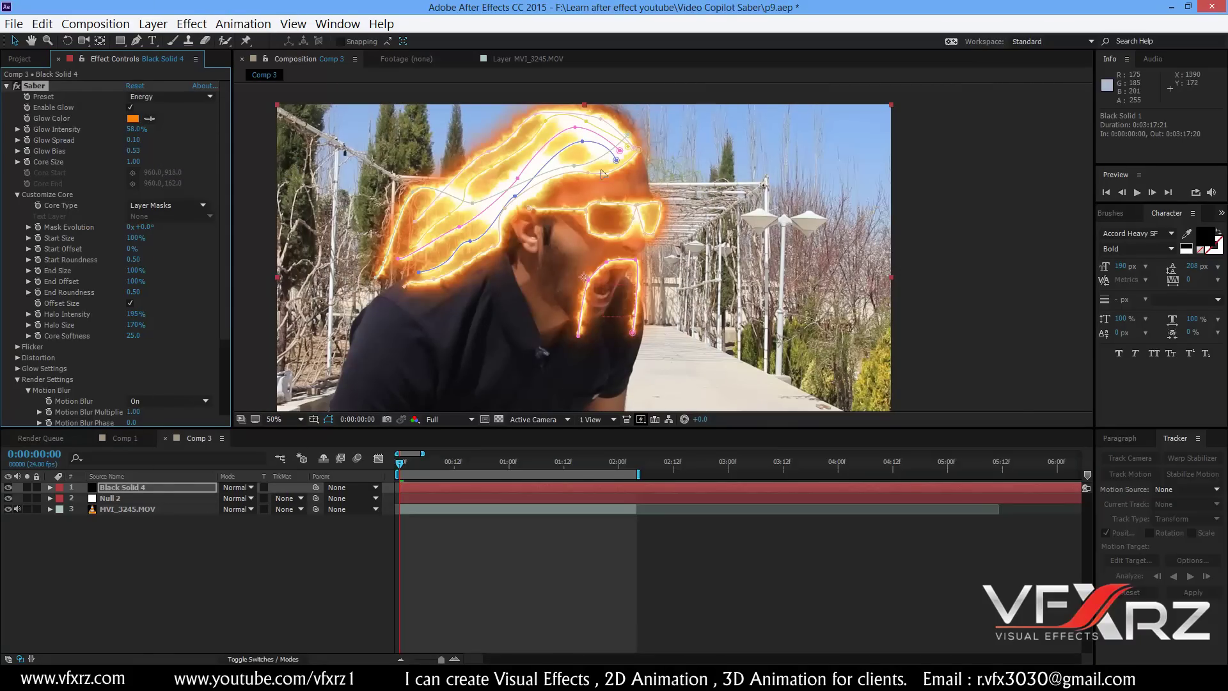
click(353, 581)
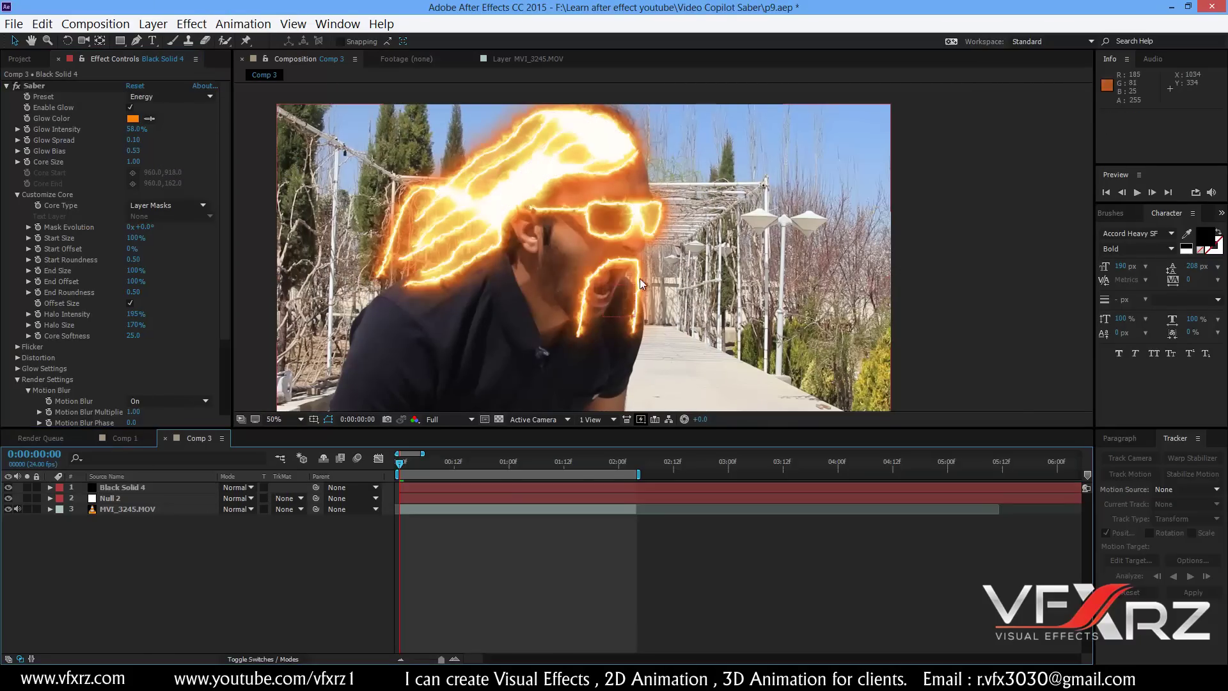
- Play the composition to review the Energy-style glow on the hair, sunglasses and mouth, and return to the first frame
key(space)
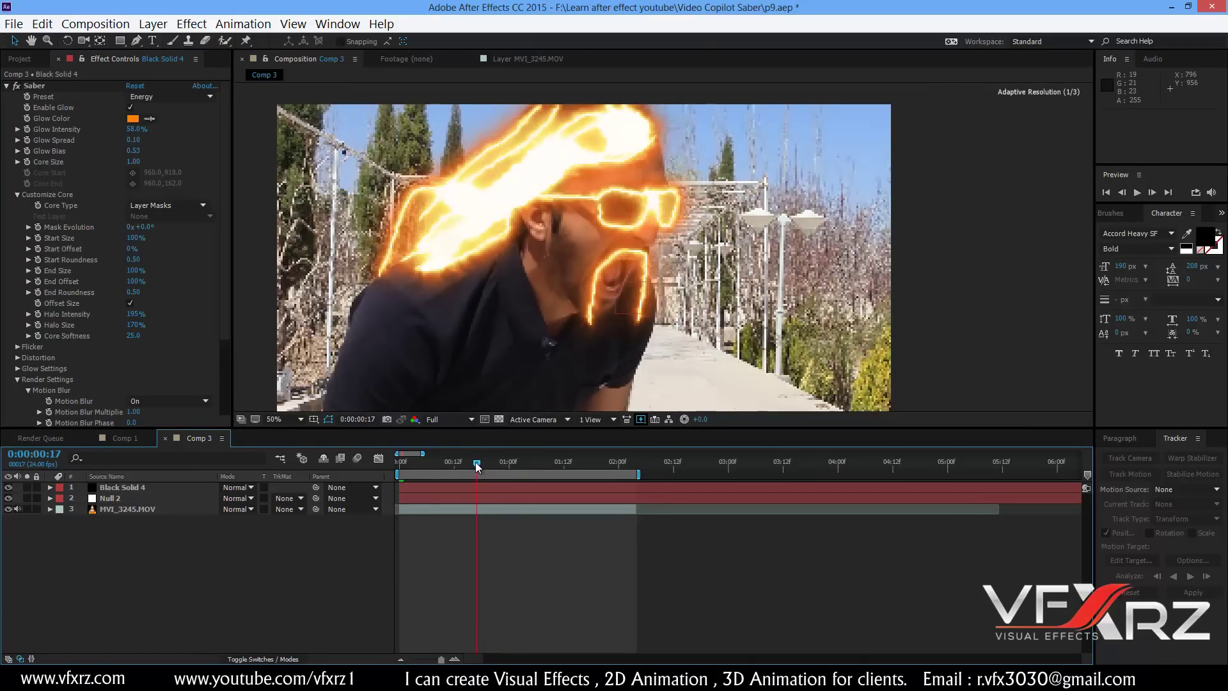
click(1137, 192)
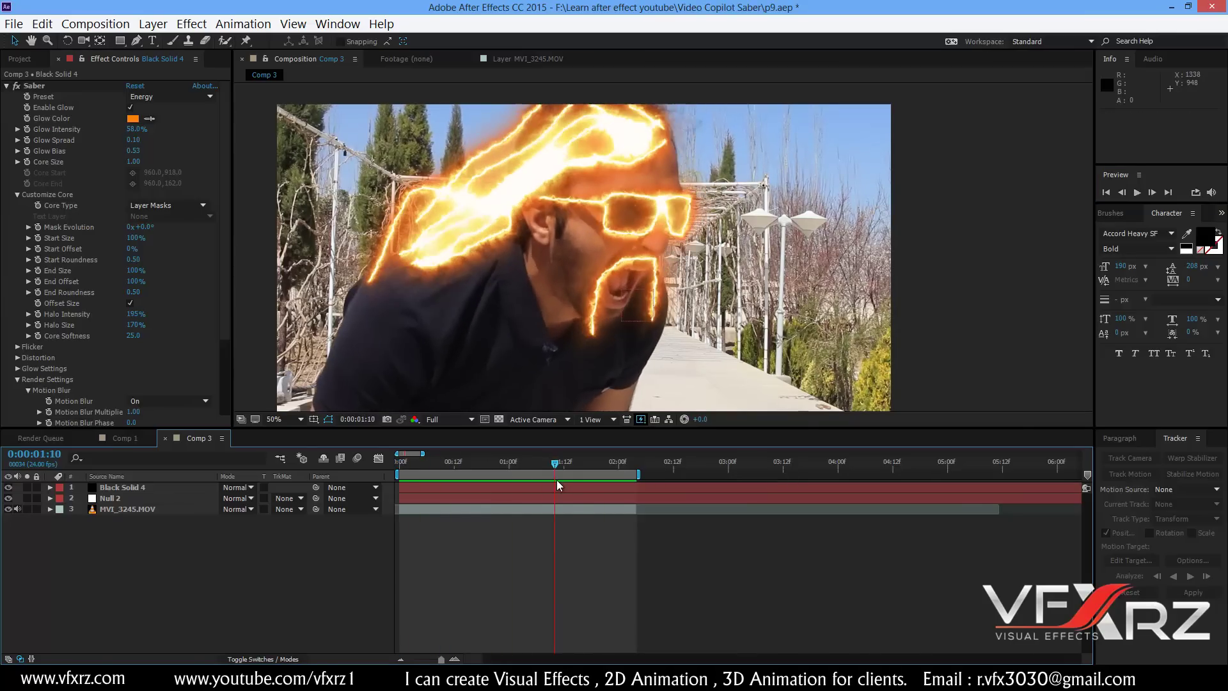
key(space)
key(Home)
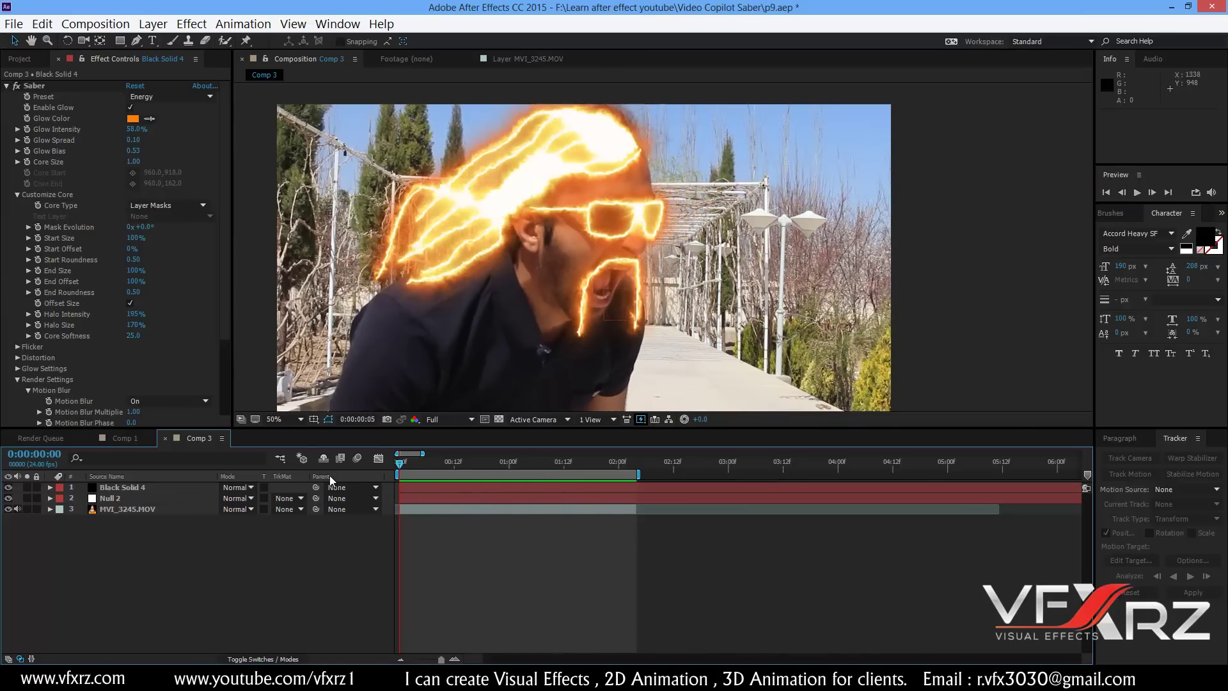
- Duplicate the Black Solid 4 layer and delete Mask 1 through Mask 8 from the upper copy
click(148, 487)
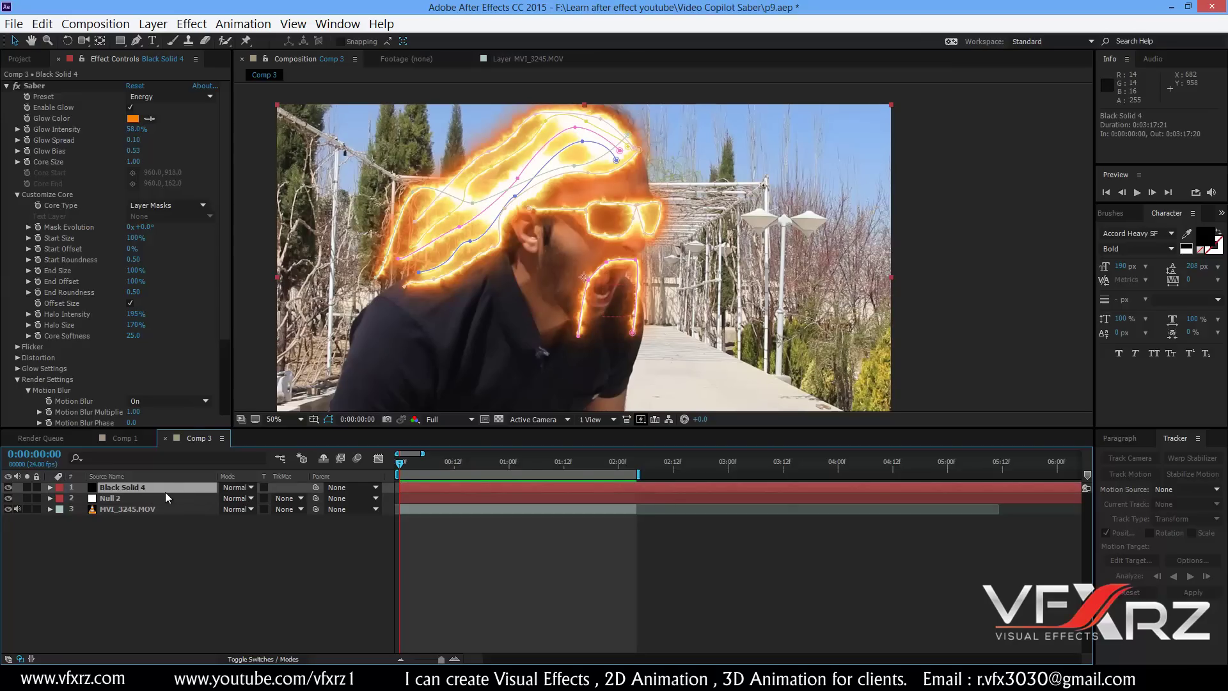
key(ctrl+d)
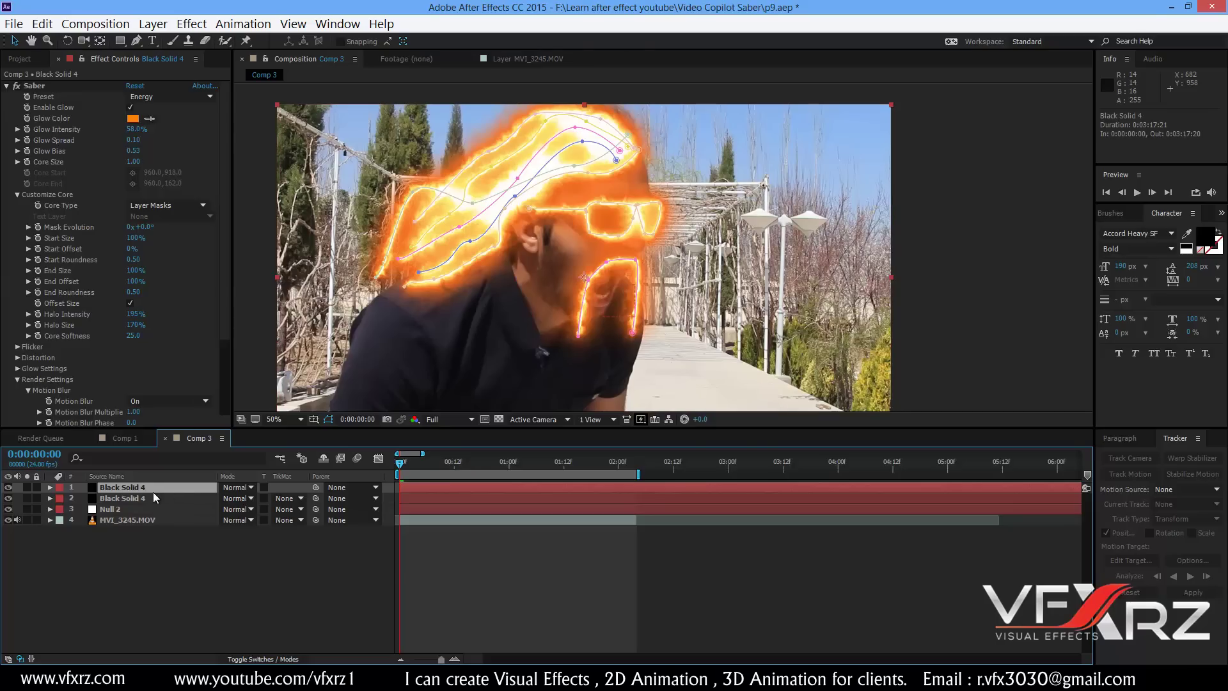
click(50, 488)
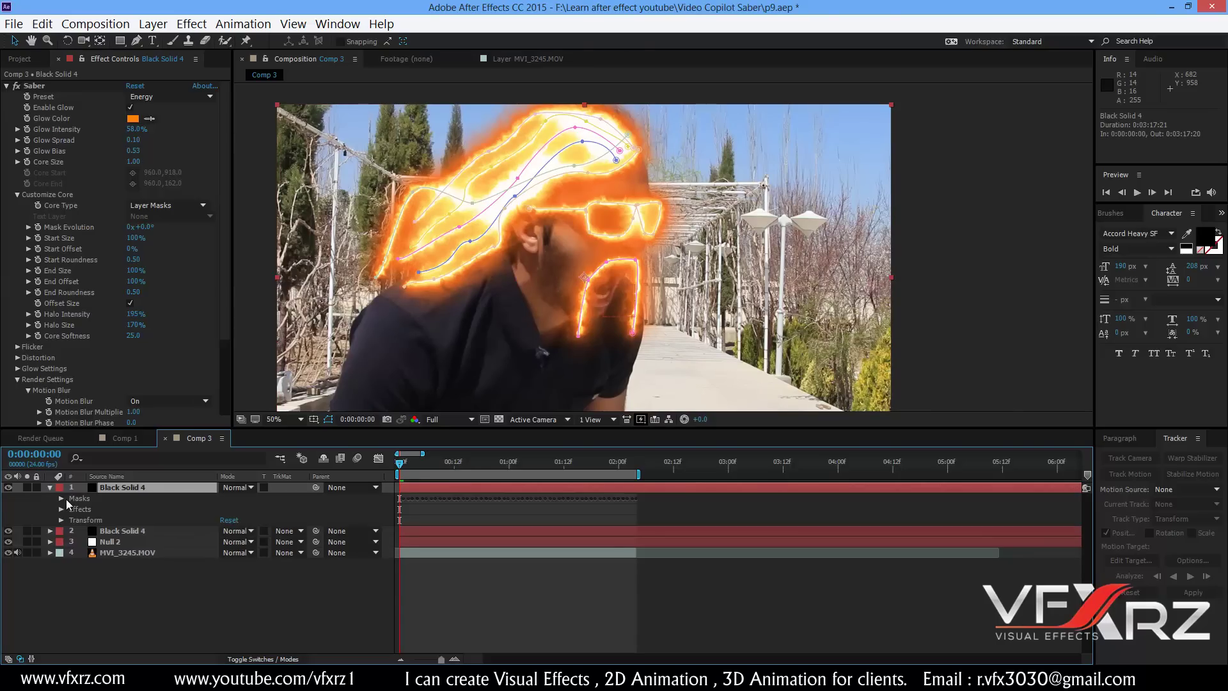
click(62, 498)
click(106, 508)
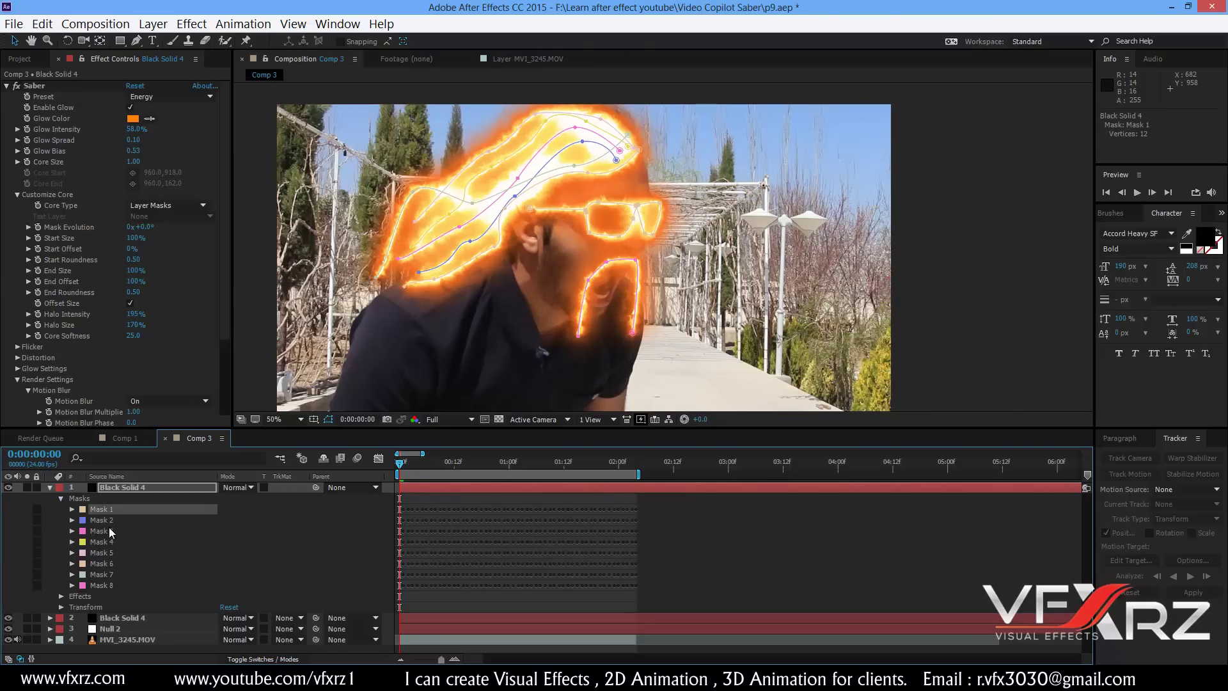
shift+click(108, 580)
key(Delete)
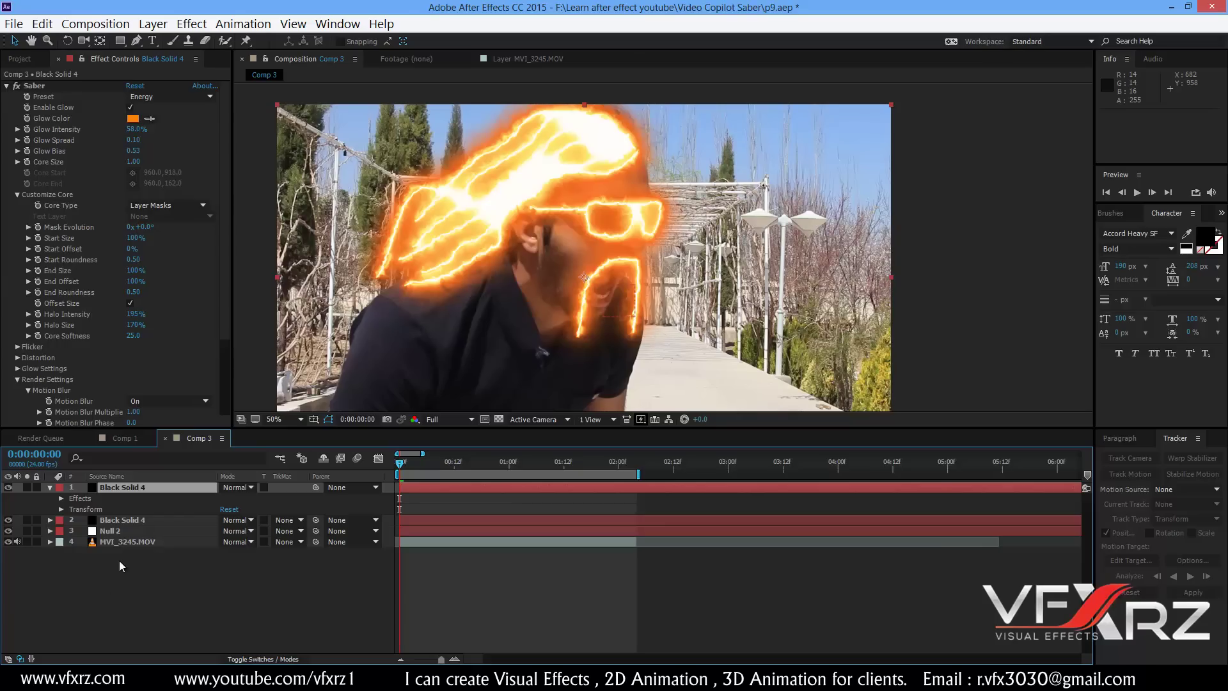
click(50, 488)
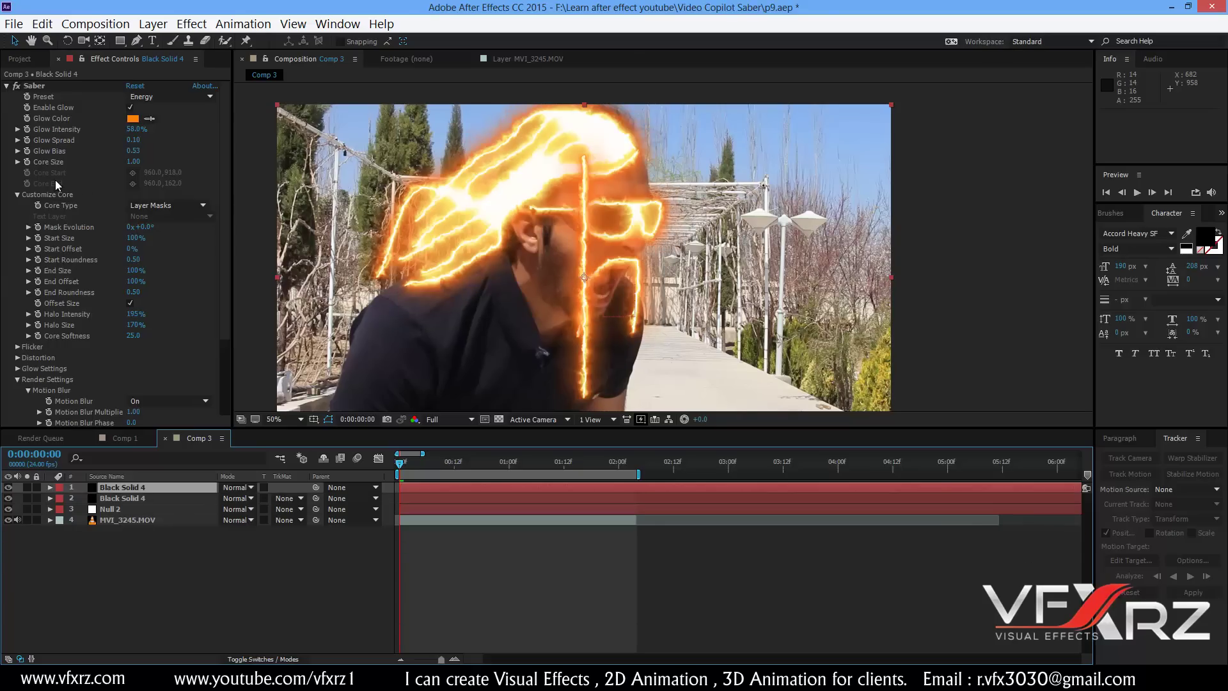
- Set the upper solid's Saber core type to Saber, with Core End at the mouth (1018, 566) and Core Start beyond the frame at 2002, 840
click(156, 204)
click(156, 220)
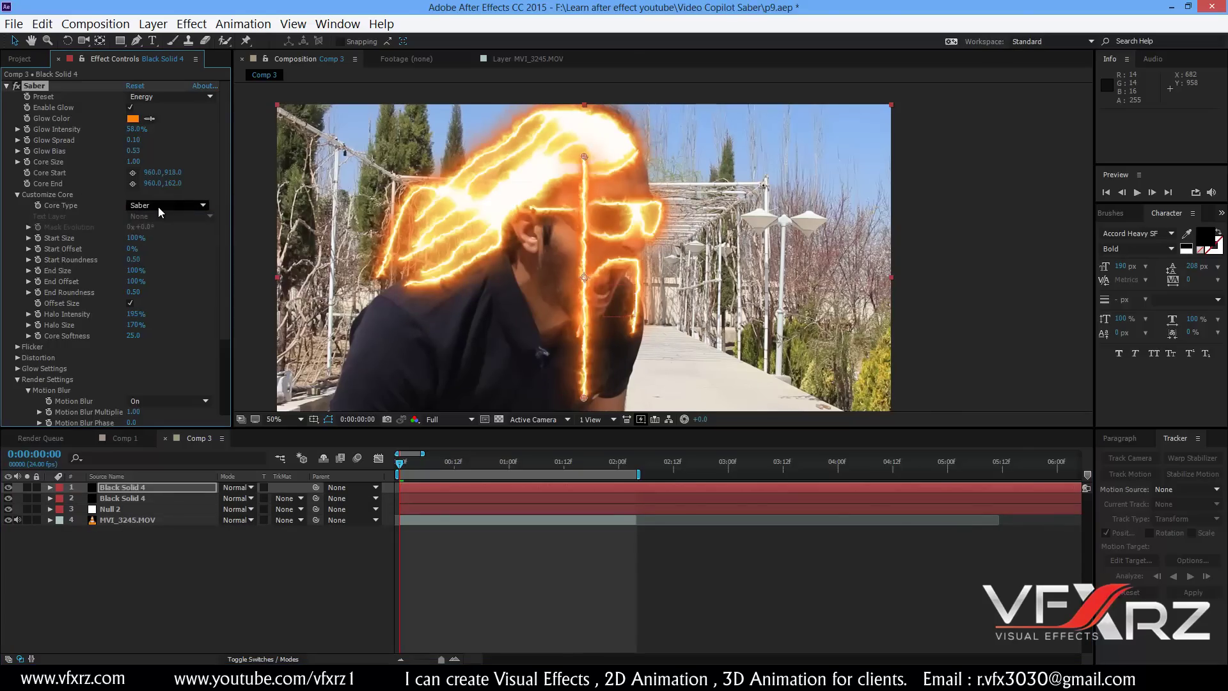
drag(584, 156, 602, 285)
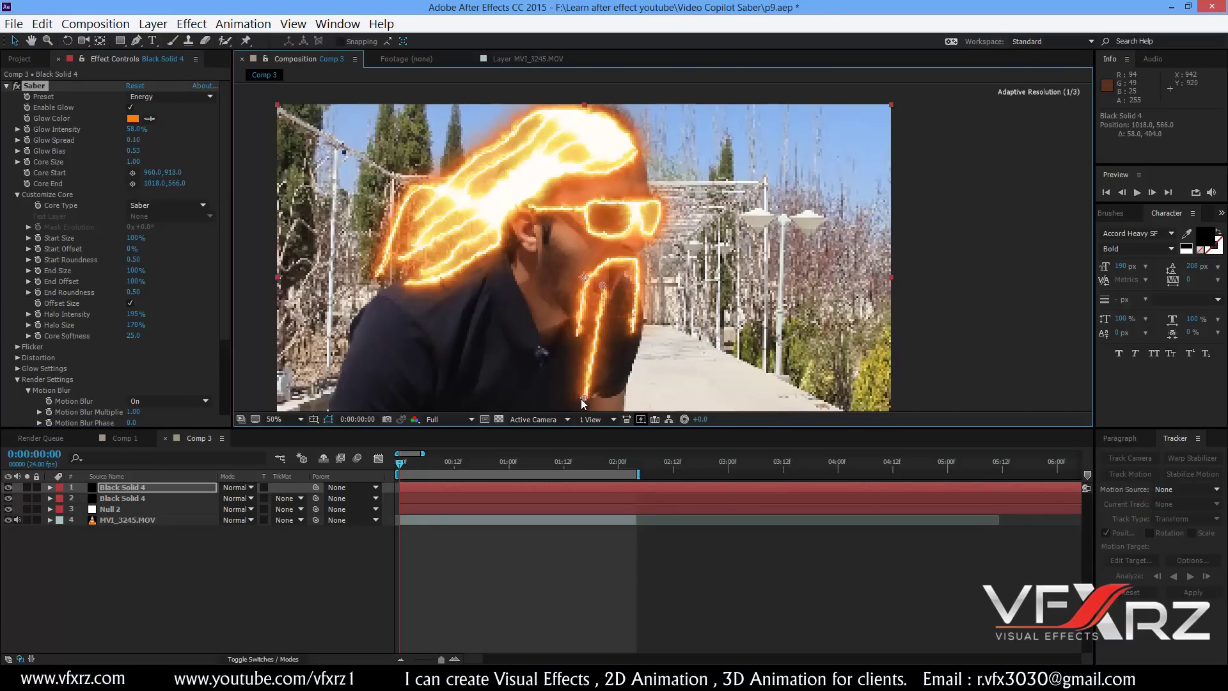
drag(583, 398, 916, 374)
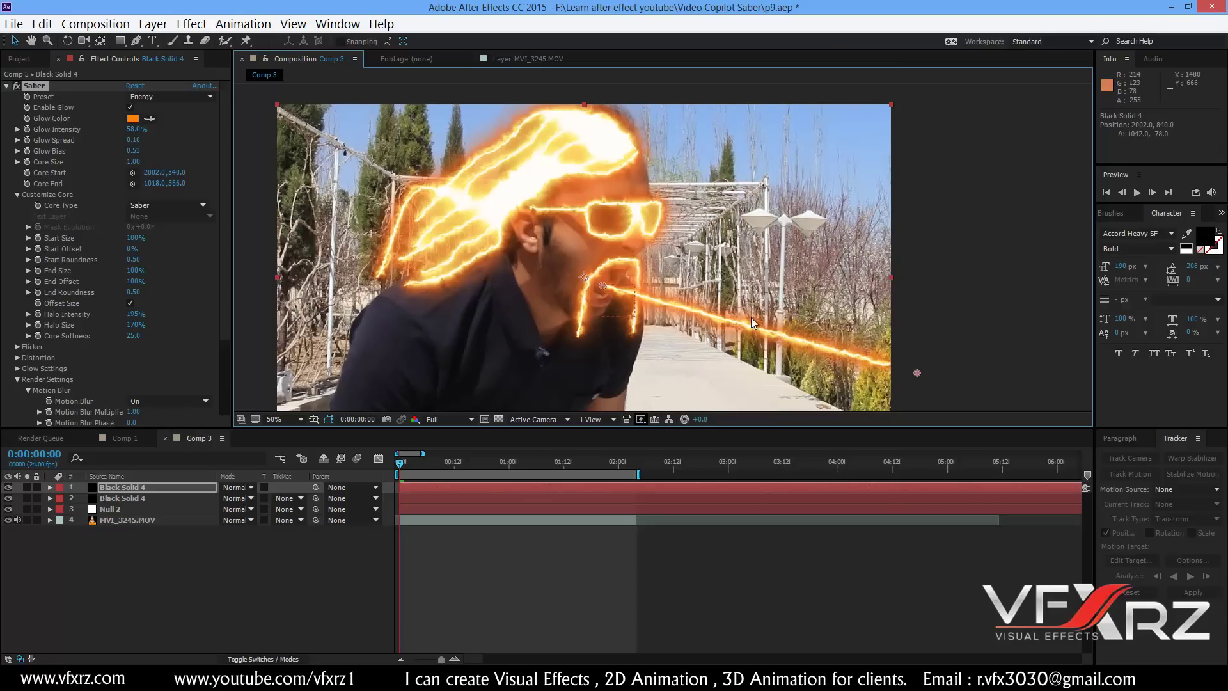
- Link the upper solid's Saber Core End to Null 2's Position with an expression
click(63, 204)
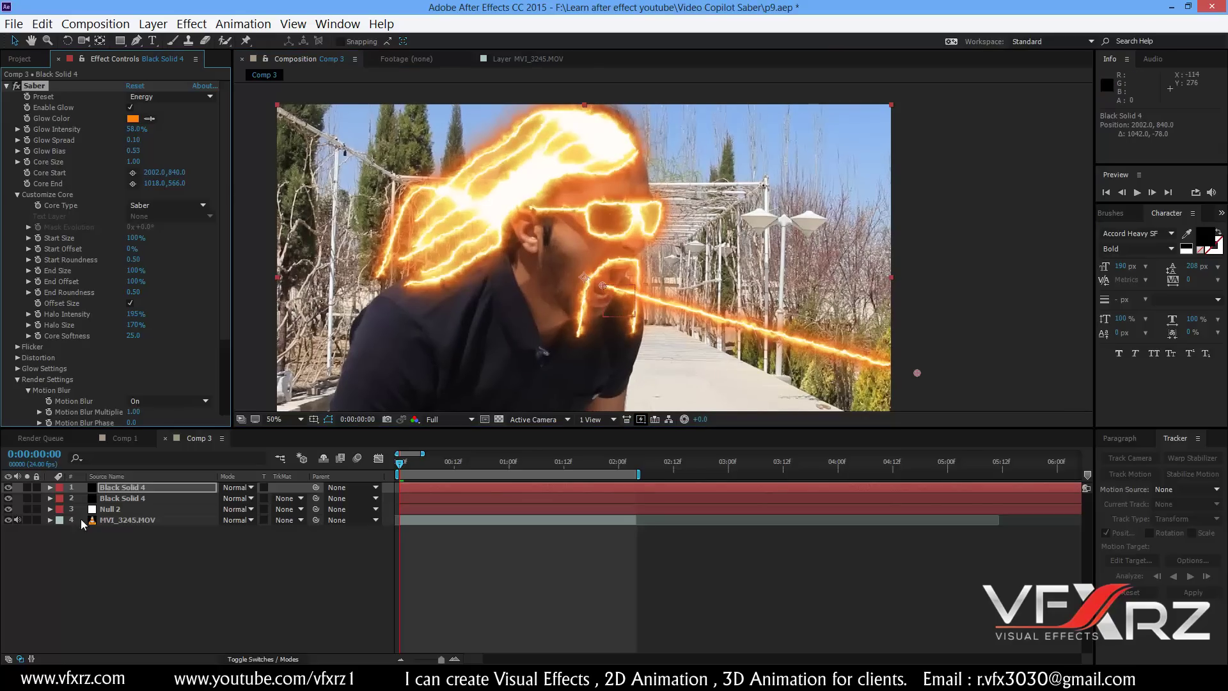
click(49, 509)
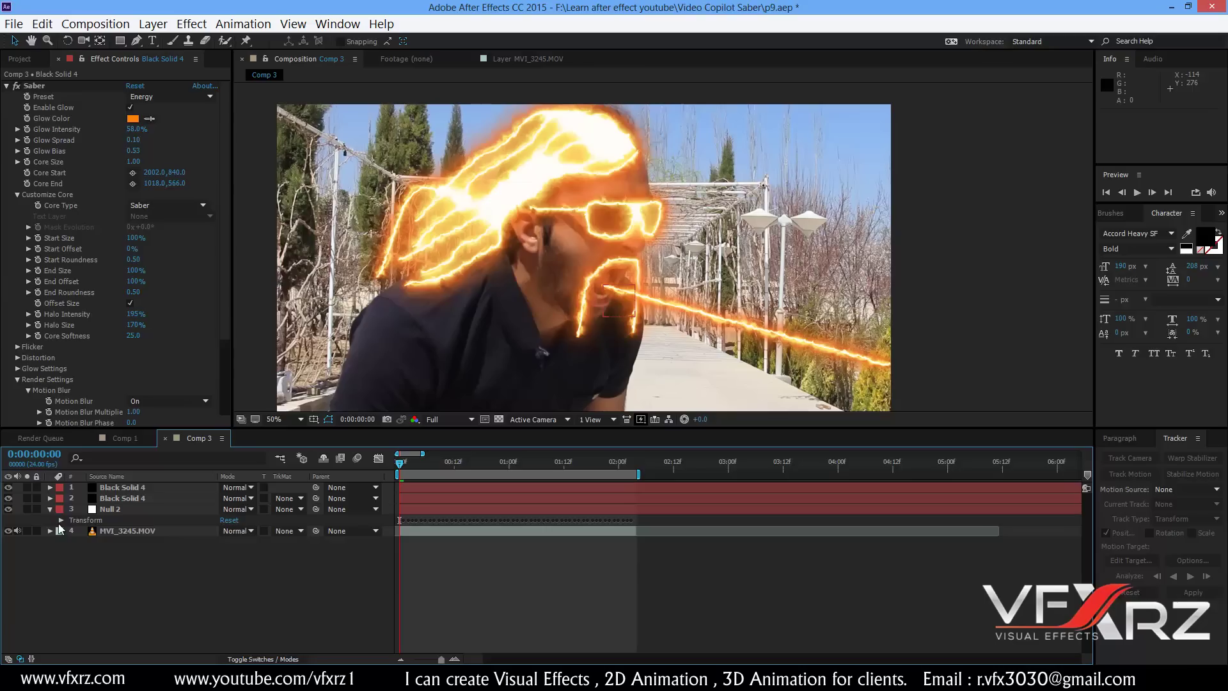
click(61, 520)
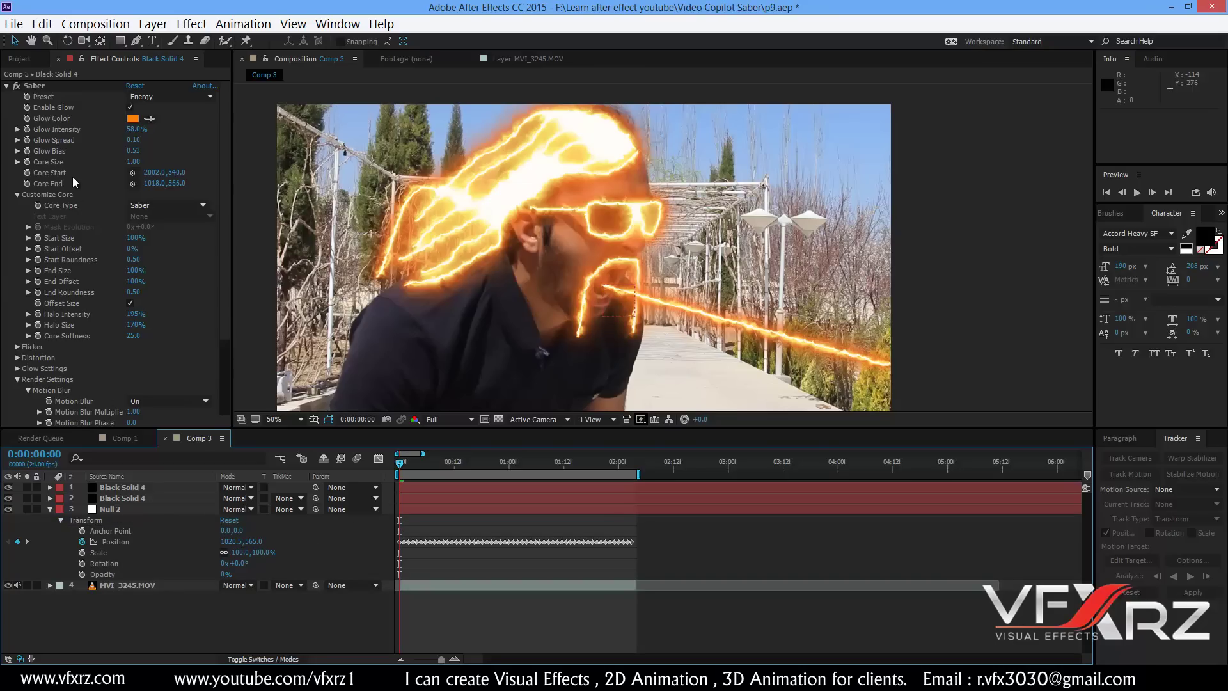
alt+click(27, 184)
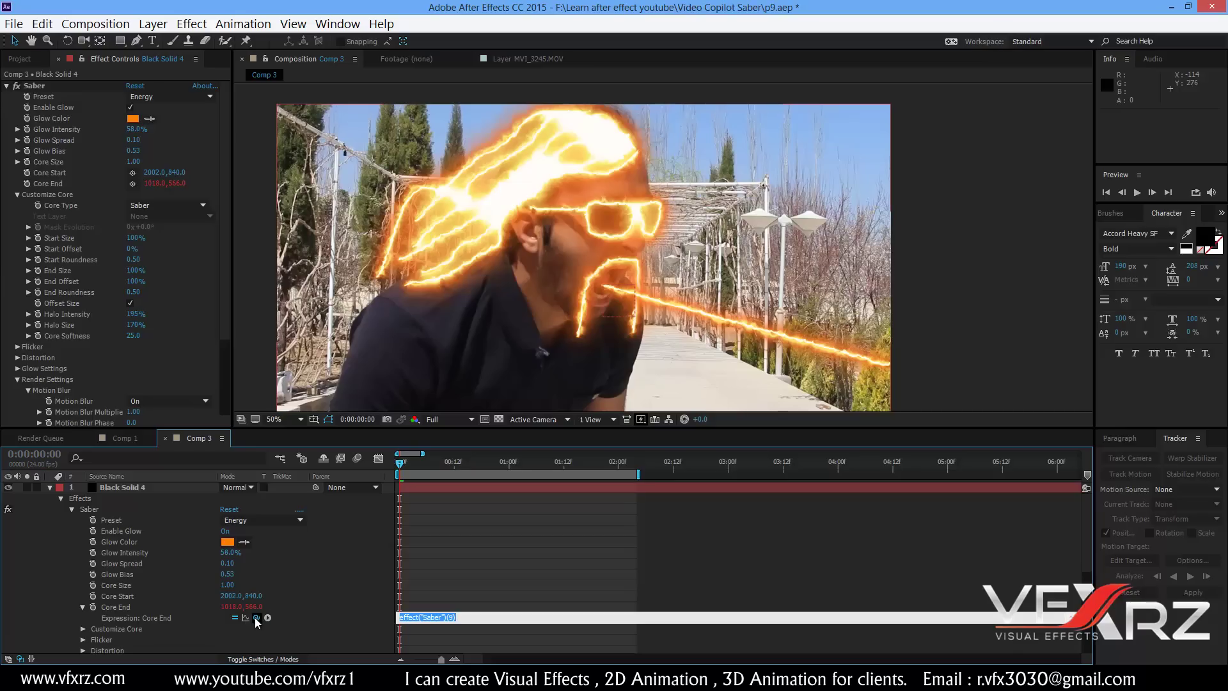
drag(256, 618, 122, 607)
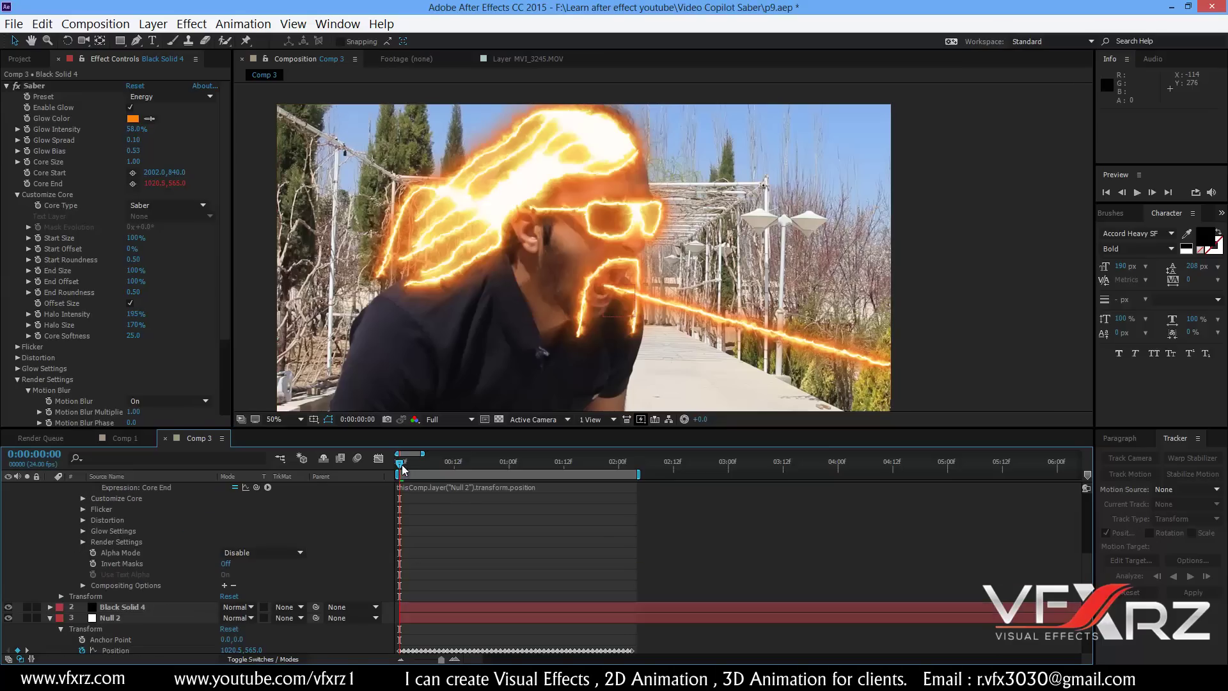
- Scrub through the composition to check that the beam's origin follows the man's mouth
drag(401, 463, 573, 485)
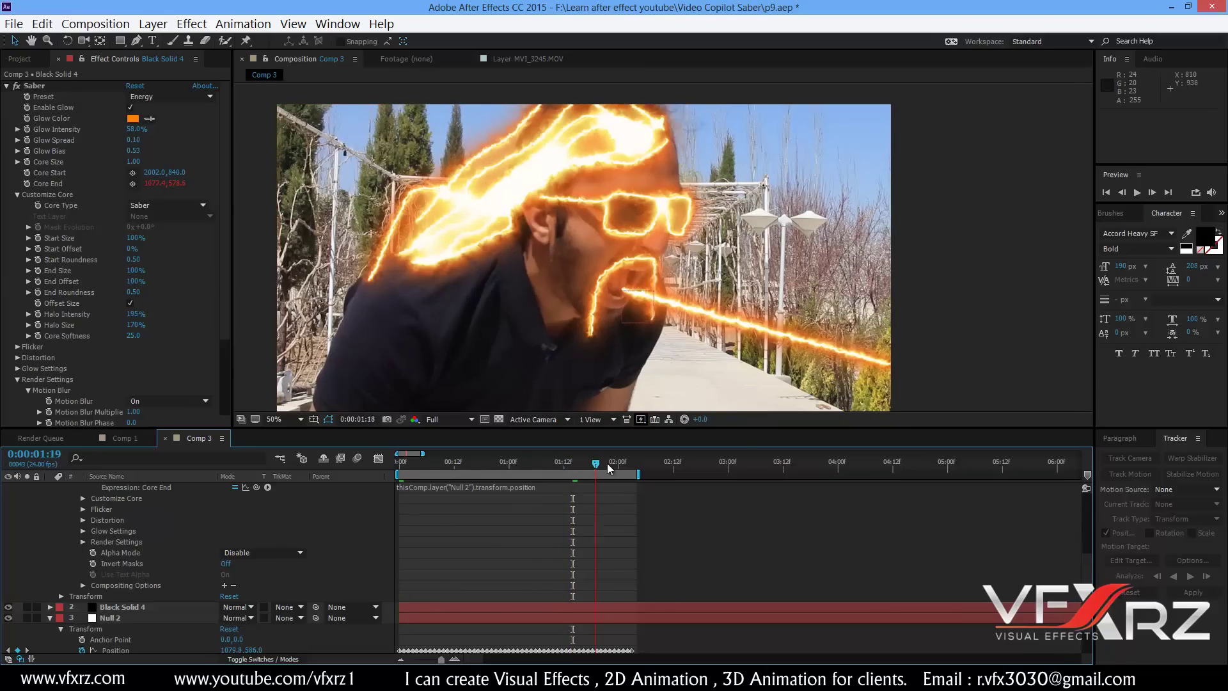
drag(607, 463, 514, 464)
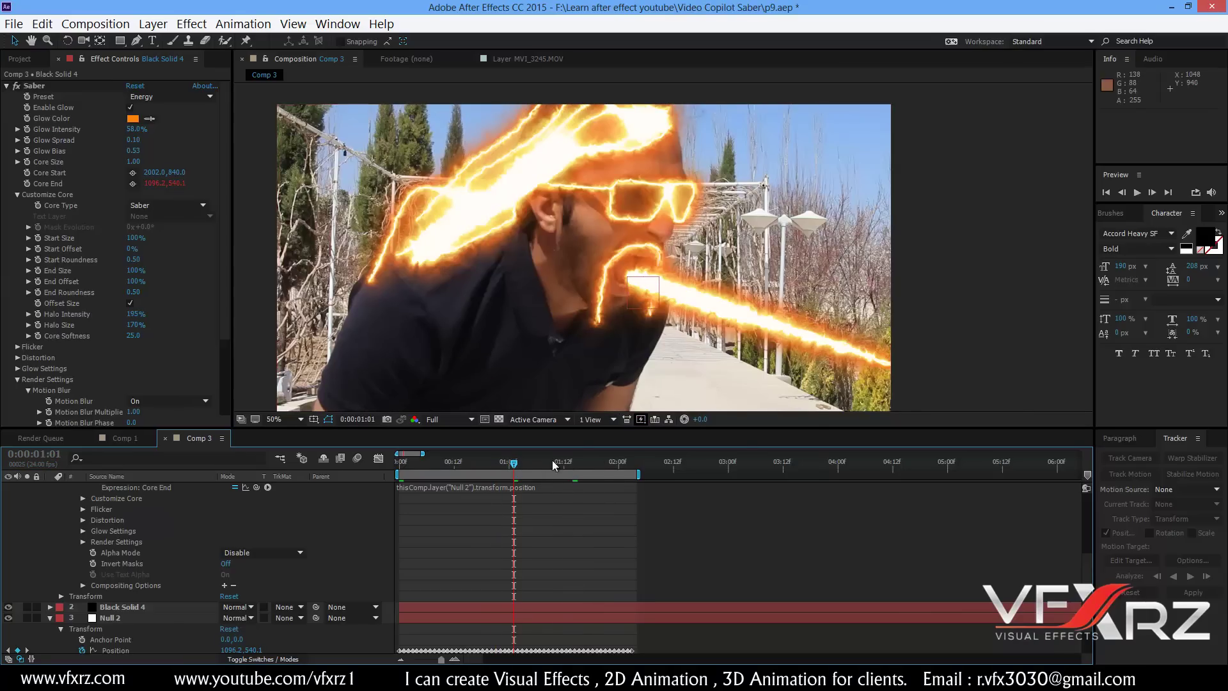
drag(552, 459, 431, 460)
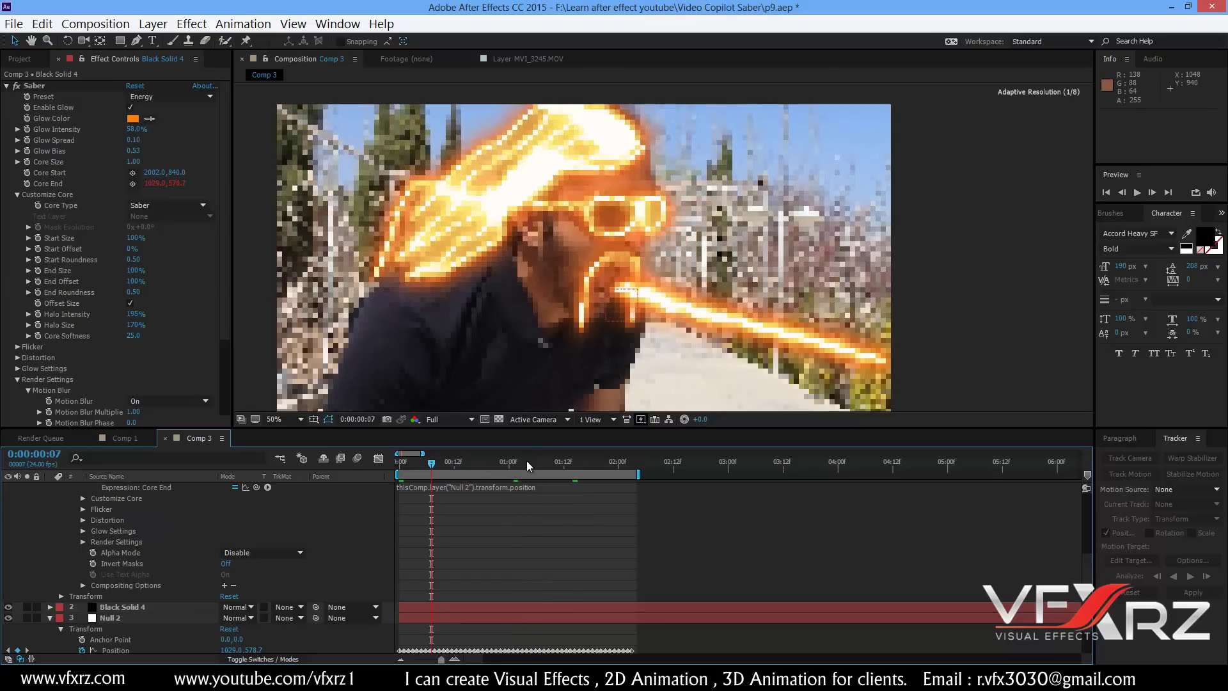
- Apply the Fuel preset to the beam's Saber effect with a Core Size of 1.28, and collapse the expanded solid and Null 2 layers
scroll(92, 526, up, 4)
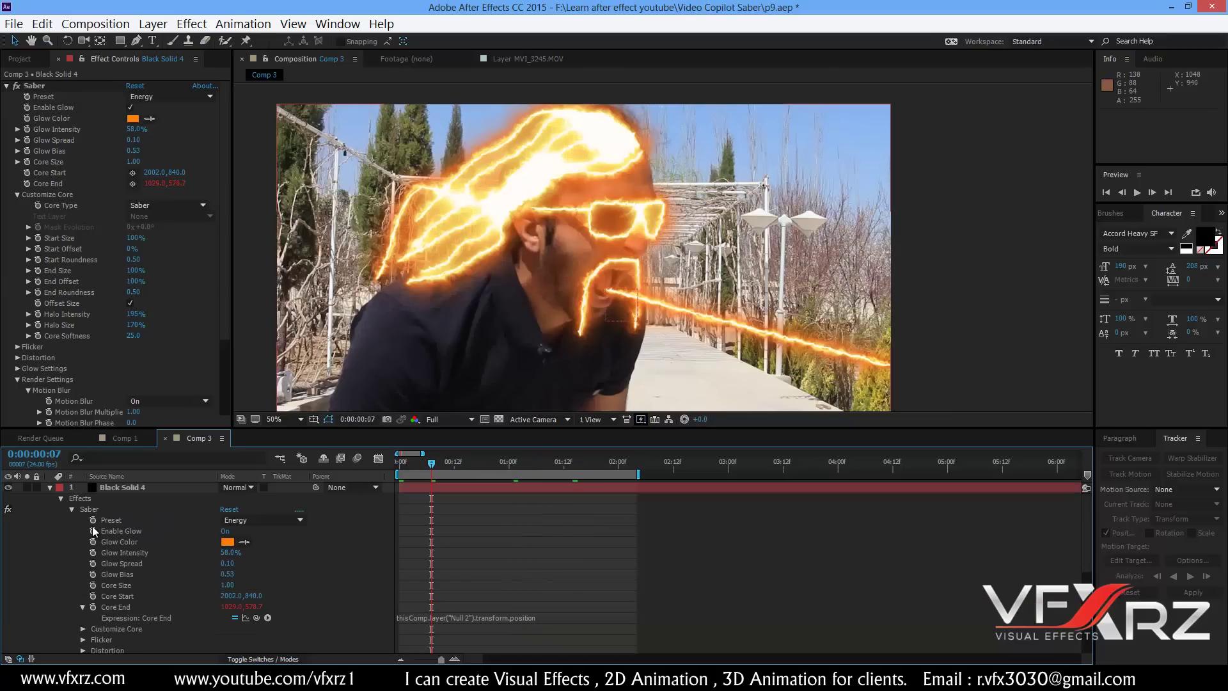
click(51, 486)
click(127, 487)
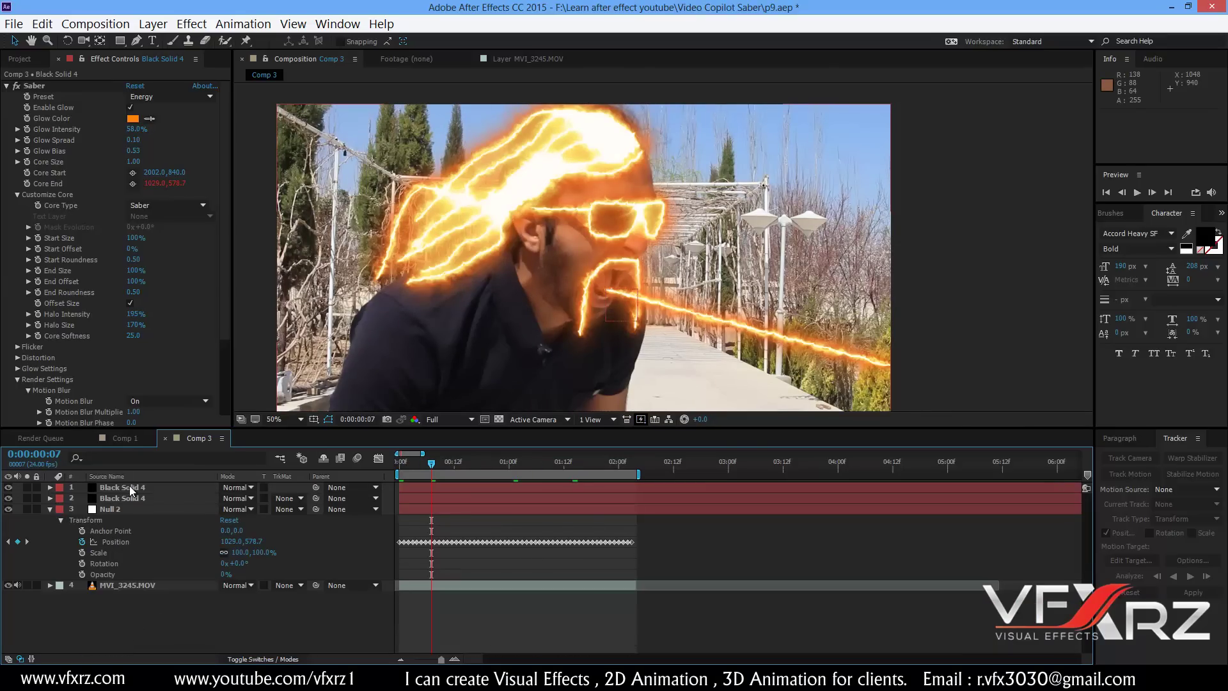
click(146, 98)
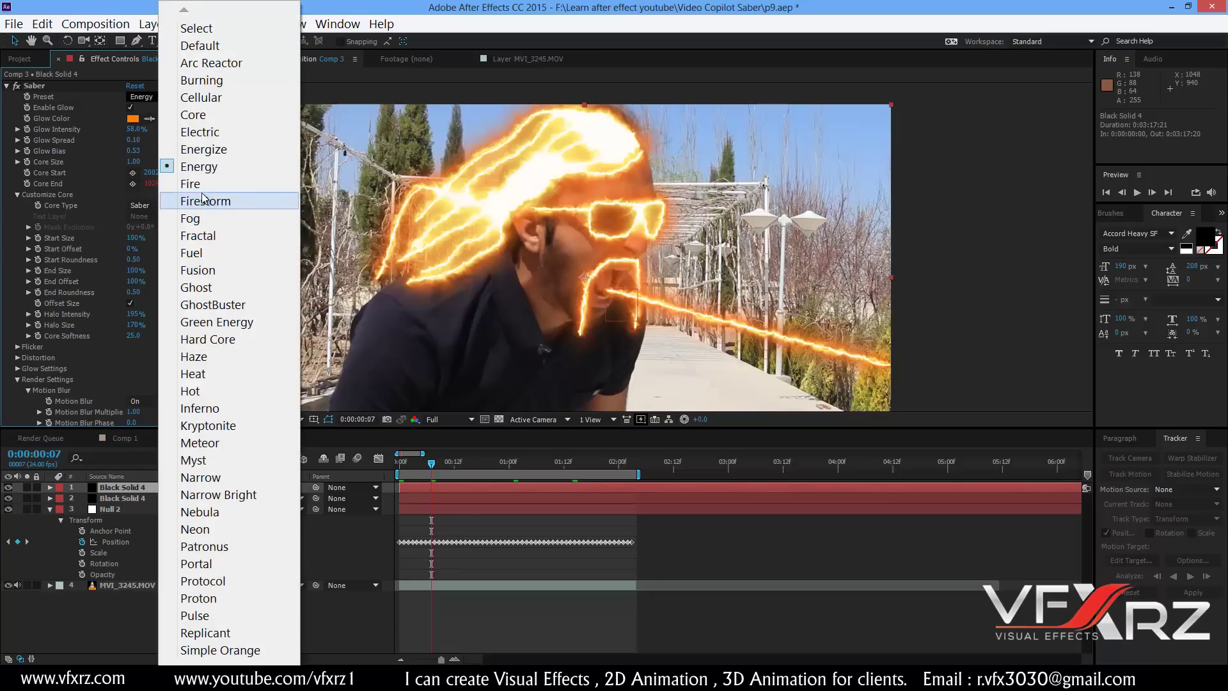
click(215, 254)
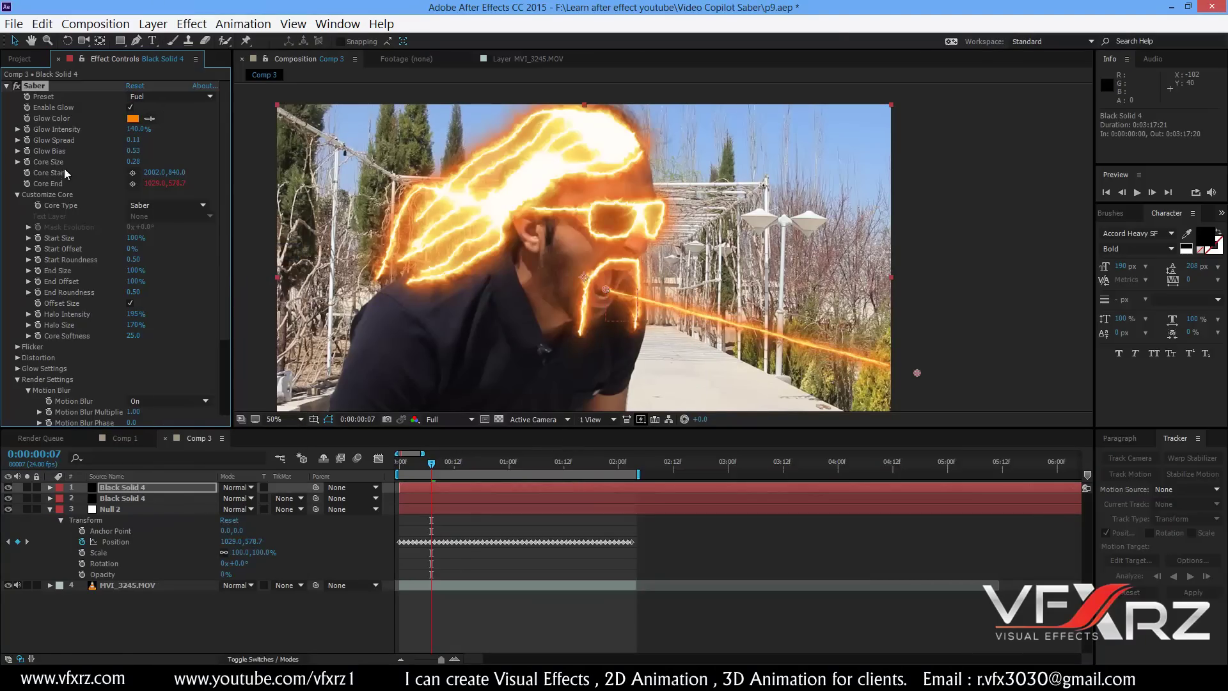
drag(134, 161, 140, 156)
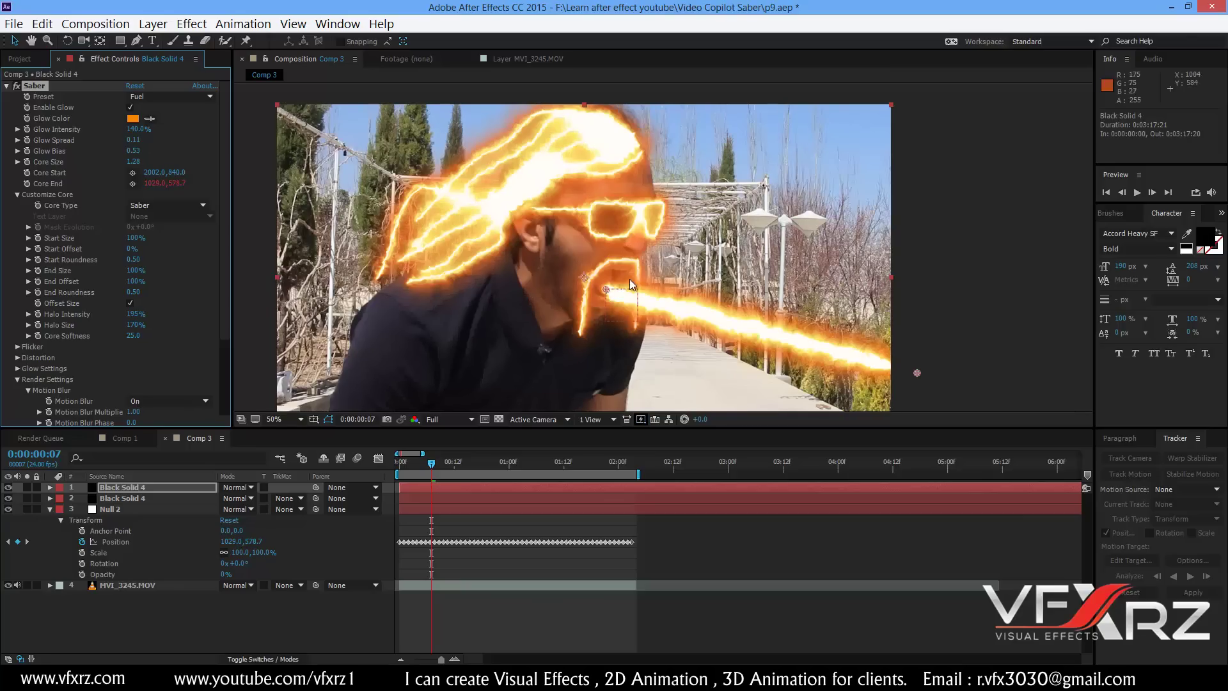
click(50, 510)
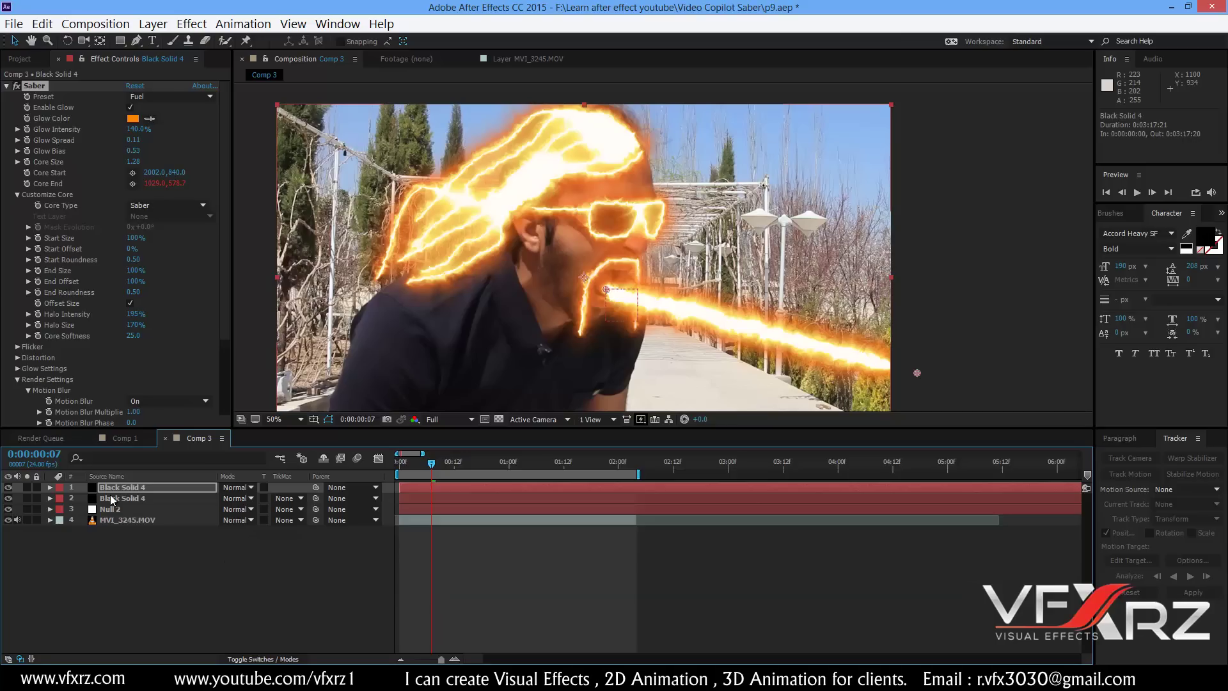
- Pre-compose the upper Black Solid 4 and Null 2 together, moving all attributes into the new composition
click(139, 489)
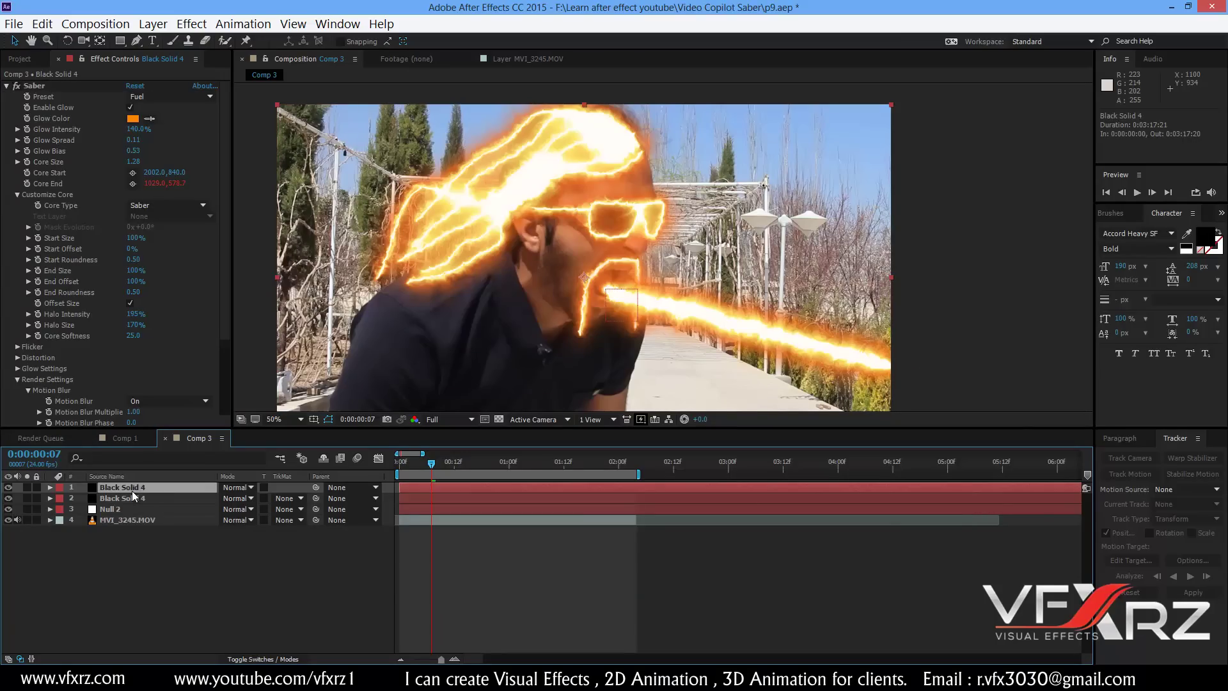
ctrl+click(118, 509)
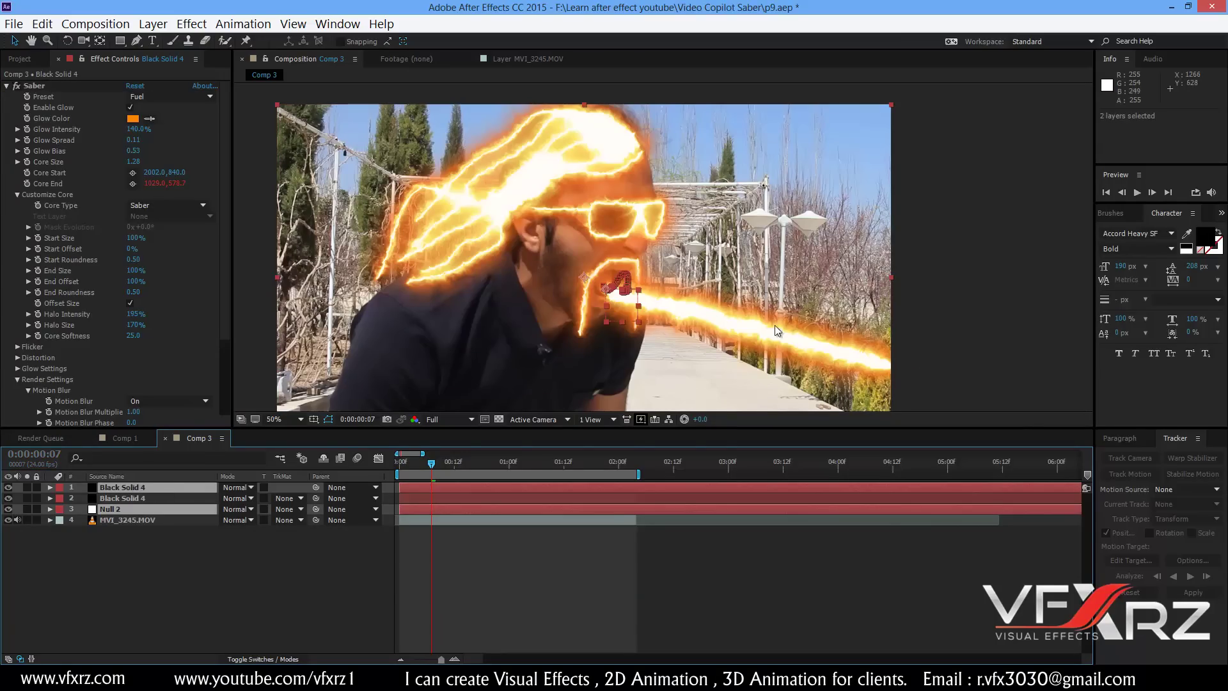
click(884, 363)
right_click(194, 485)
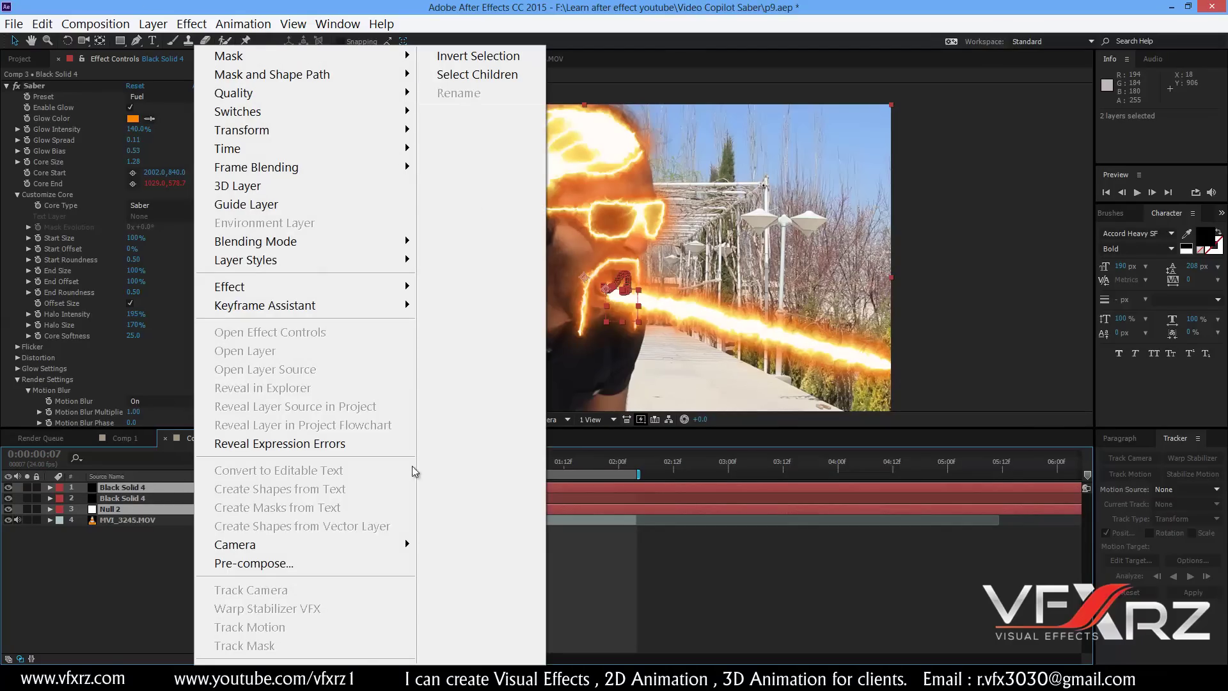
click(256, 565)
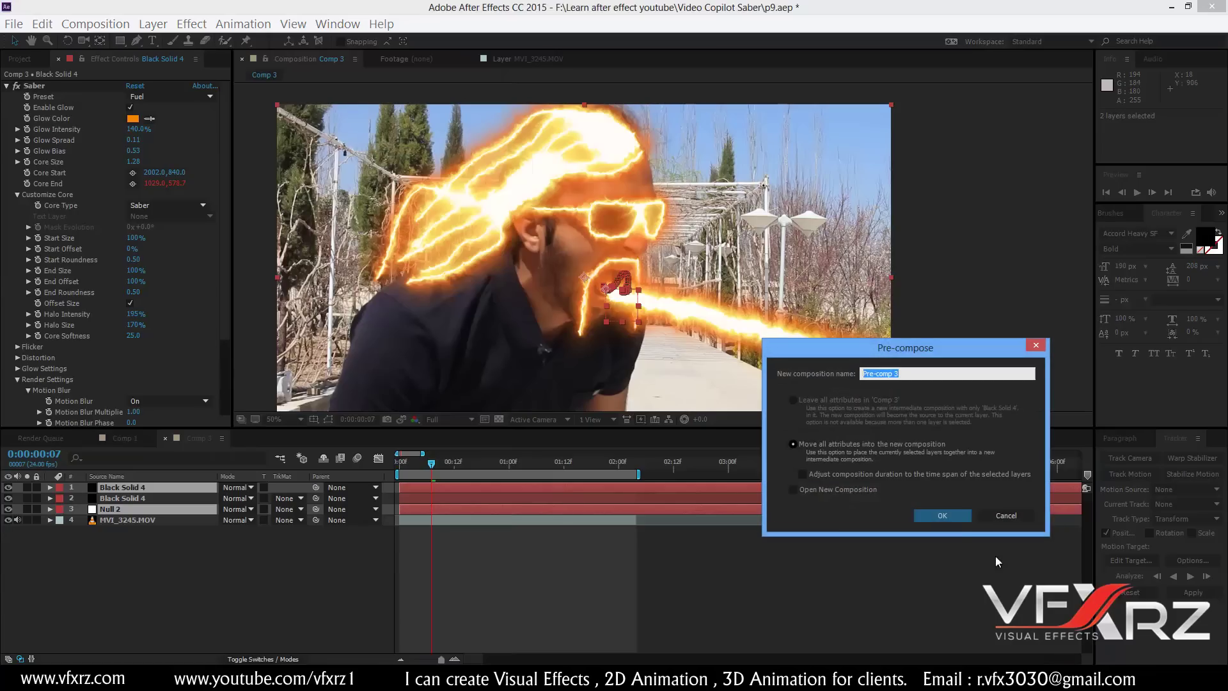
click(942, 516)
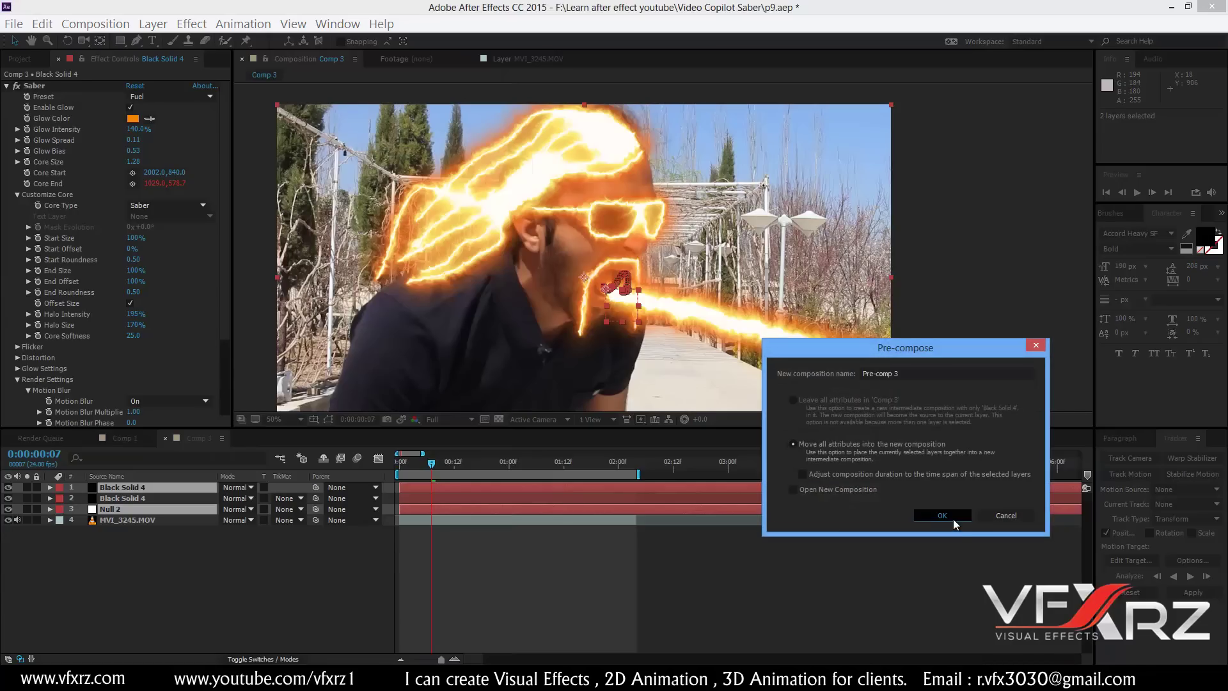
- Start a Pen mask on the pre-composed beam layer, tracing around the mouth opening and along the lower lip
click(137, 41)
scroll(610, 323, up, 4)
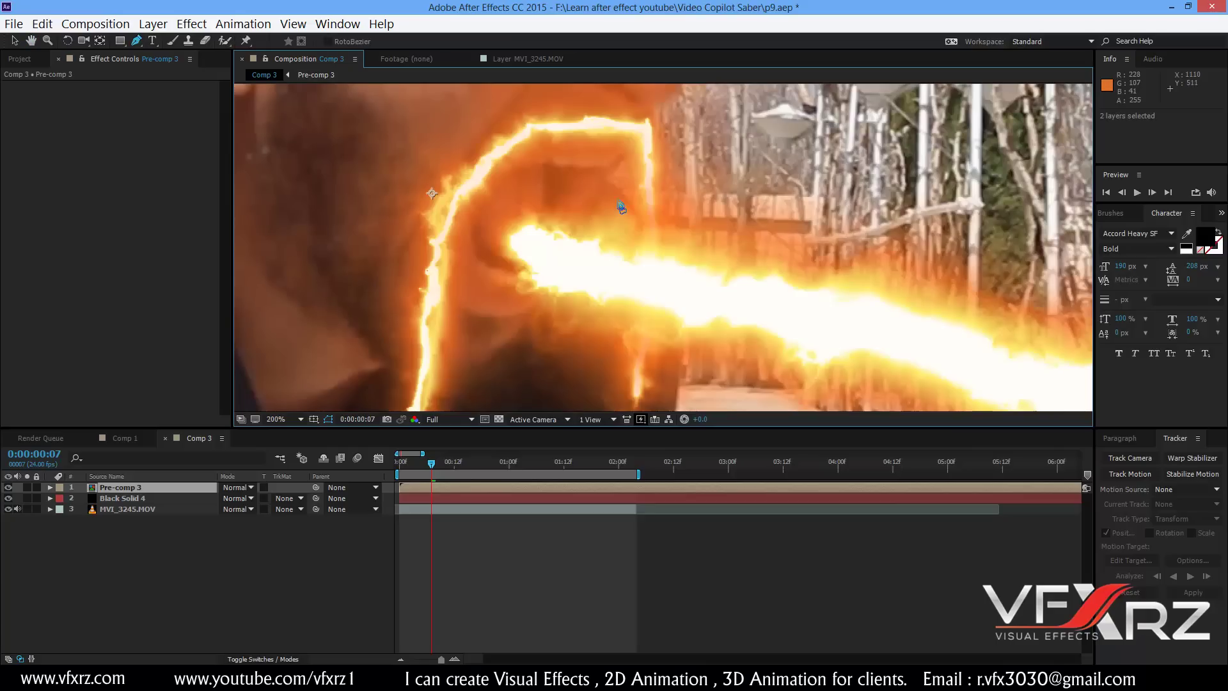
click(602, 170)
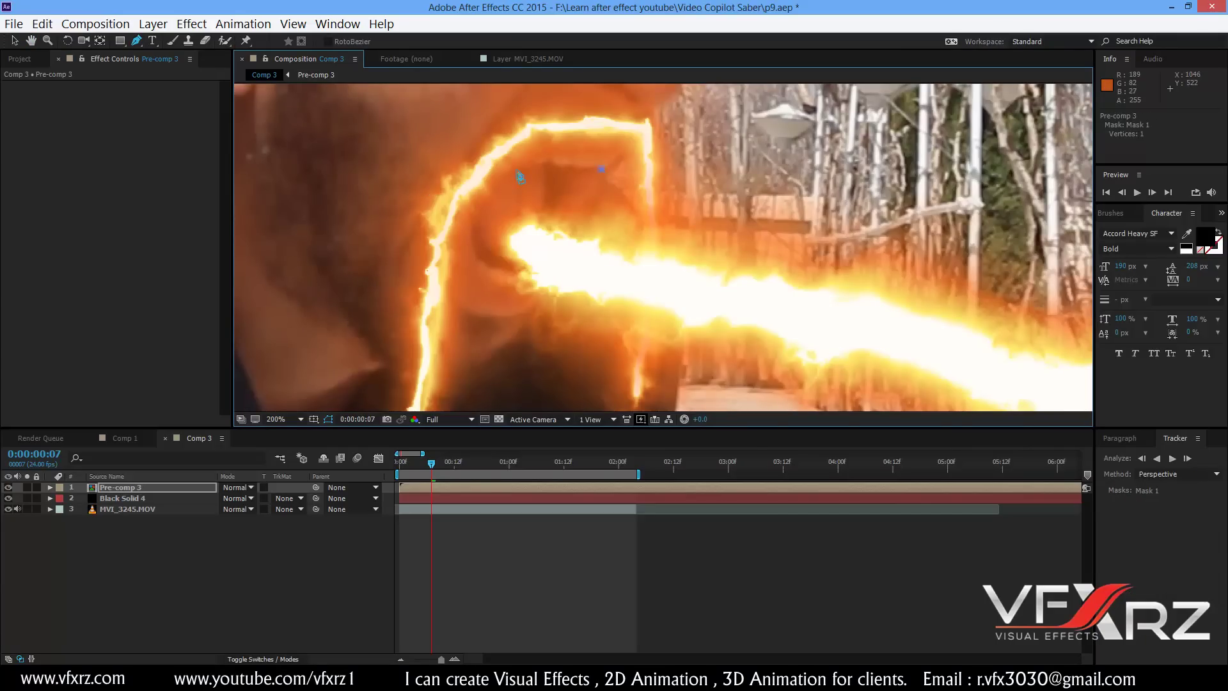
click(512, 170)
drag(478, 327, 496, 333)
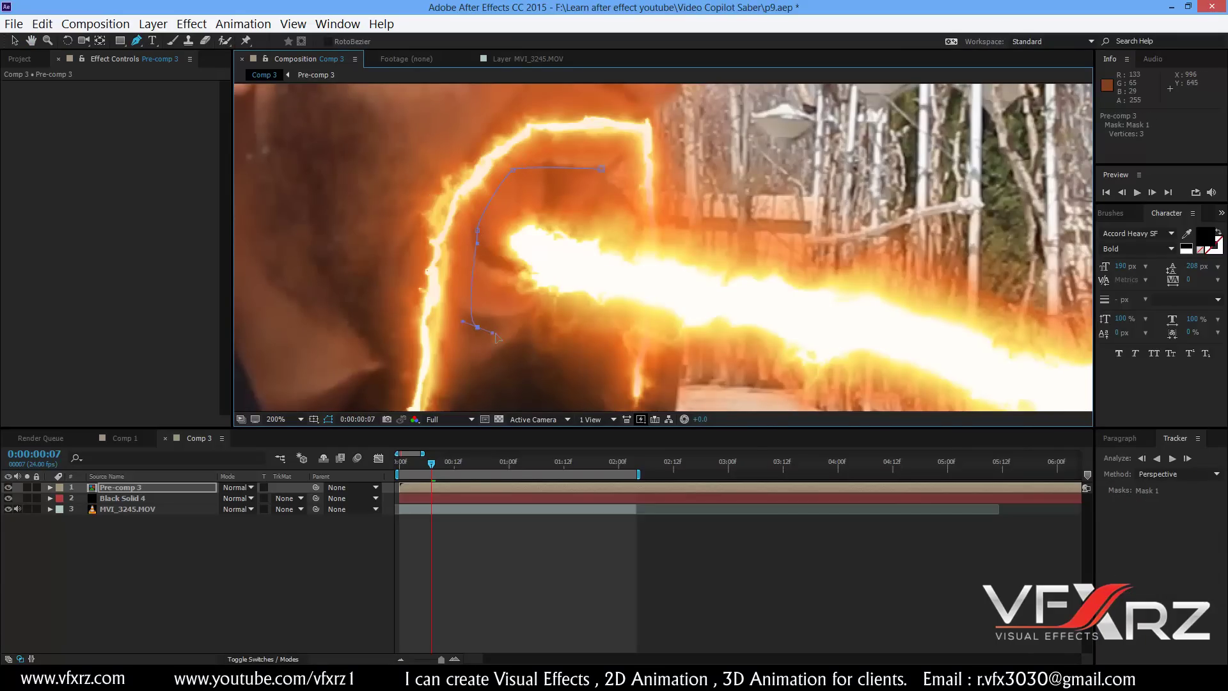
click(591, 301)
drag(700, 319, 738, 337)
- Continue the beam layer's mask below the beam and around past the frame's right edge, closing it at the first point above the mouth
key(comma)
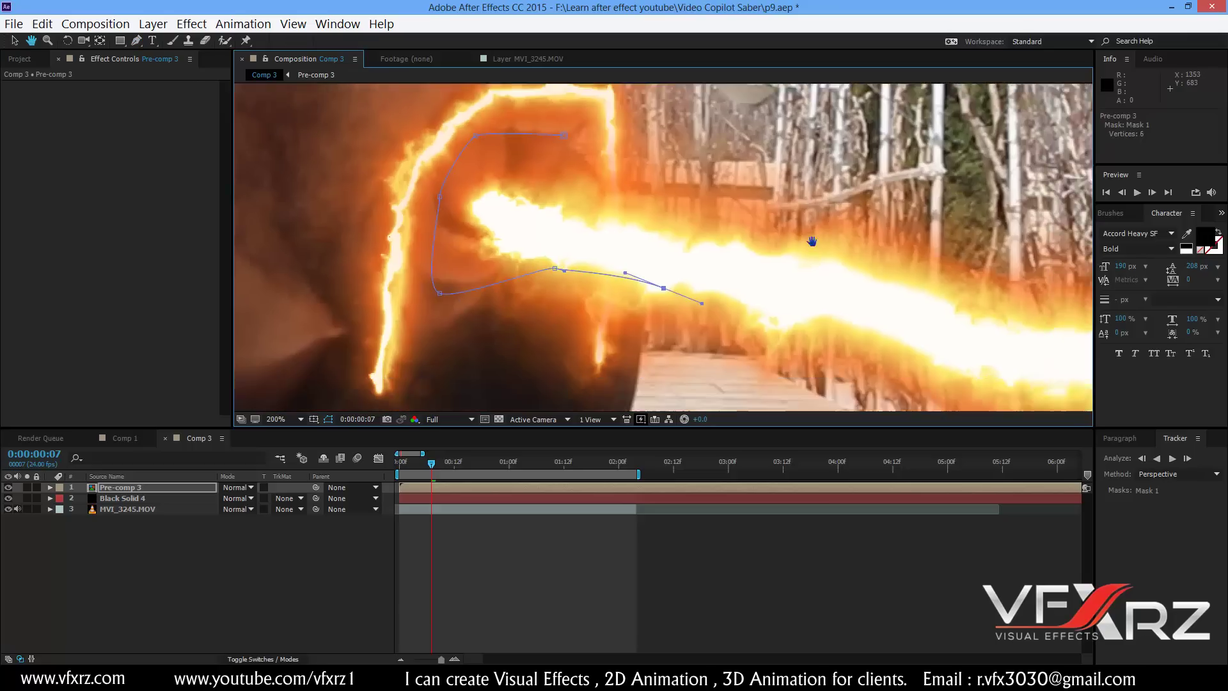
click(825, 284)
drag(827, 285, 798, 221)
drag(936, 296, 956, 305)
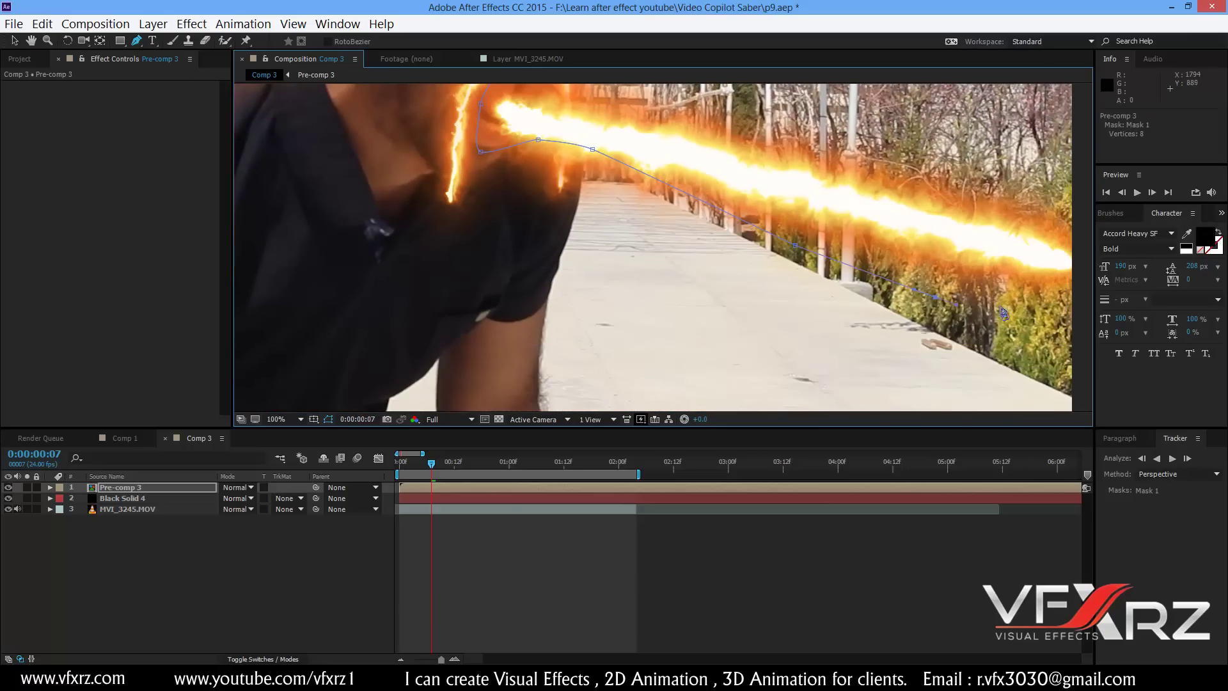
scroll(1046, 362, right, 5)
drag(1046, 362, 1042, 211)
click(992, 192)
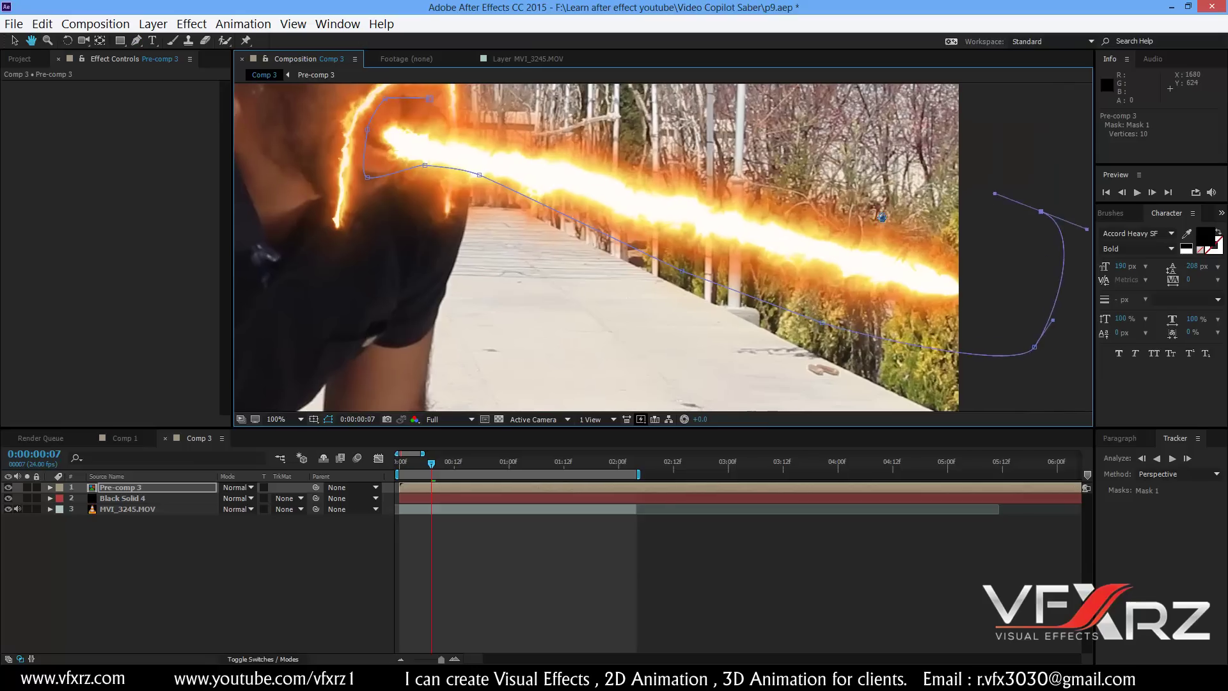
scroll(527, 160, up, 3)
scroll(526, 160, left, 3)
click(508, 155)
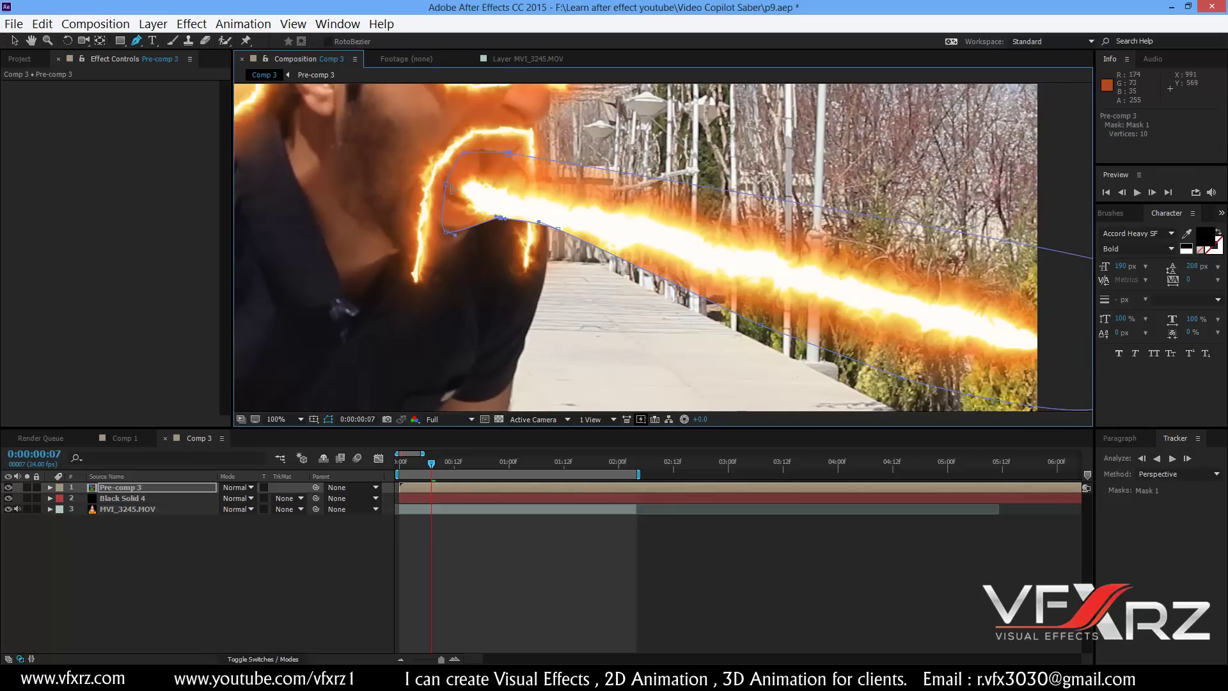
- Tighten the beam layer's mask around the mouth opening and lower lip, and set its Mask Feather to 20 pixels
drag(447, 185, 503, 167)
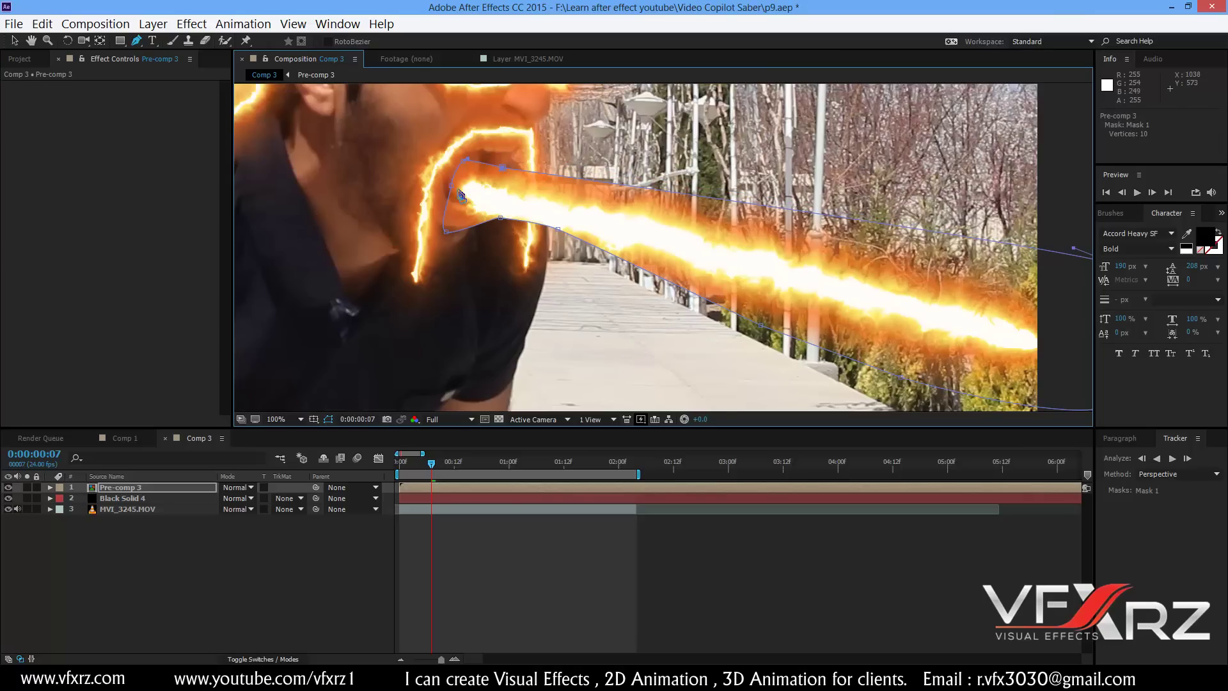
drag(446, 232, 505, 217)
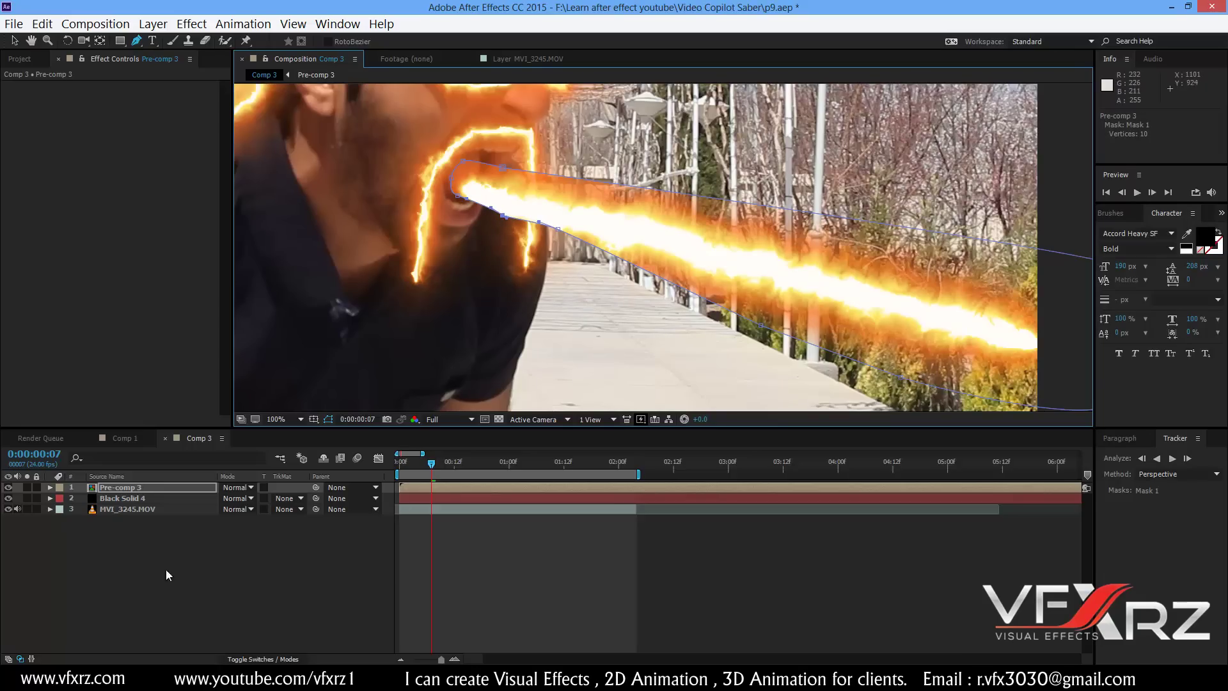
click(51, 488)
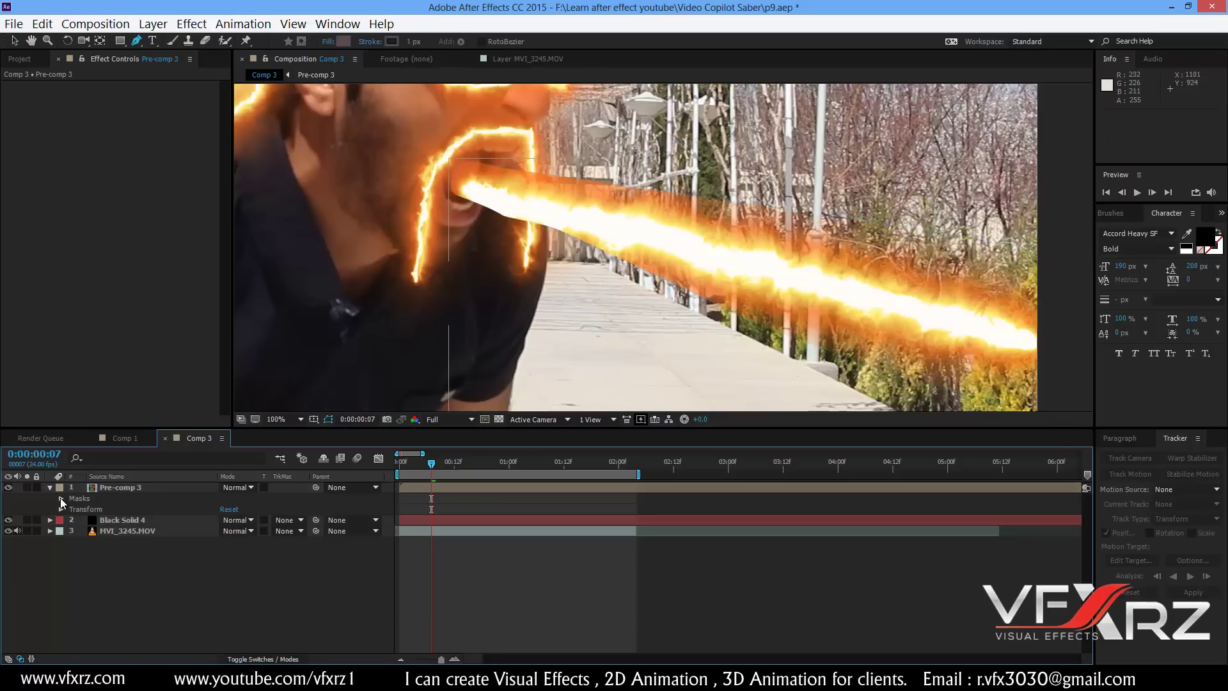
click(60, 498)
click(72, 509)
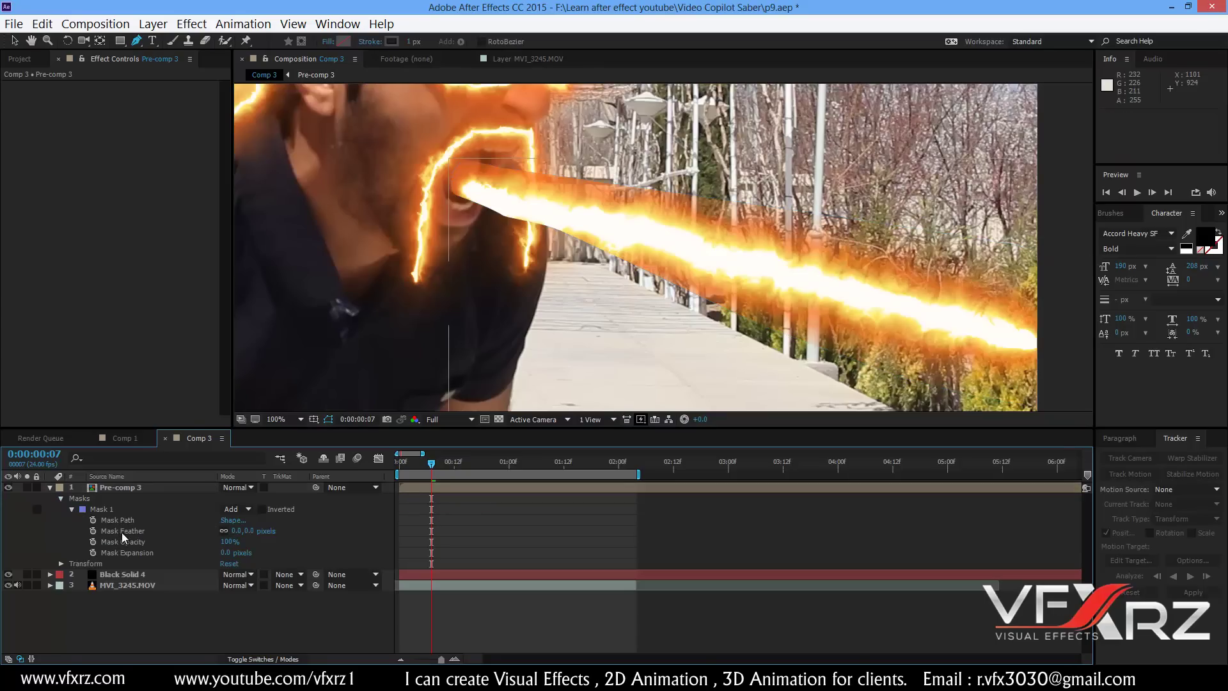
click(118, 531)
drag(259, 531, 265, 531)
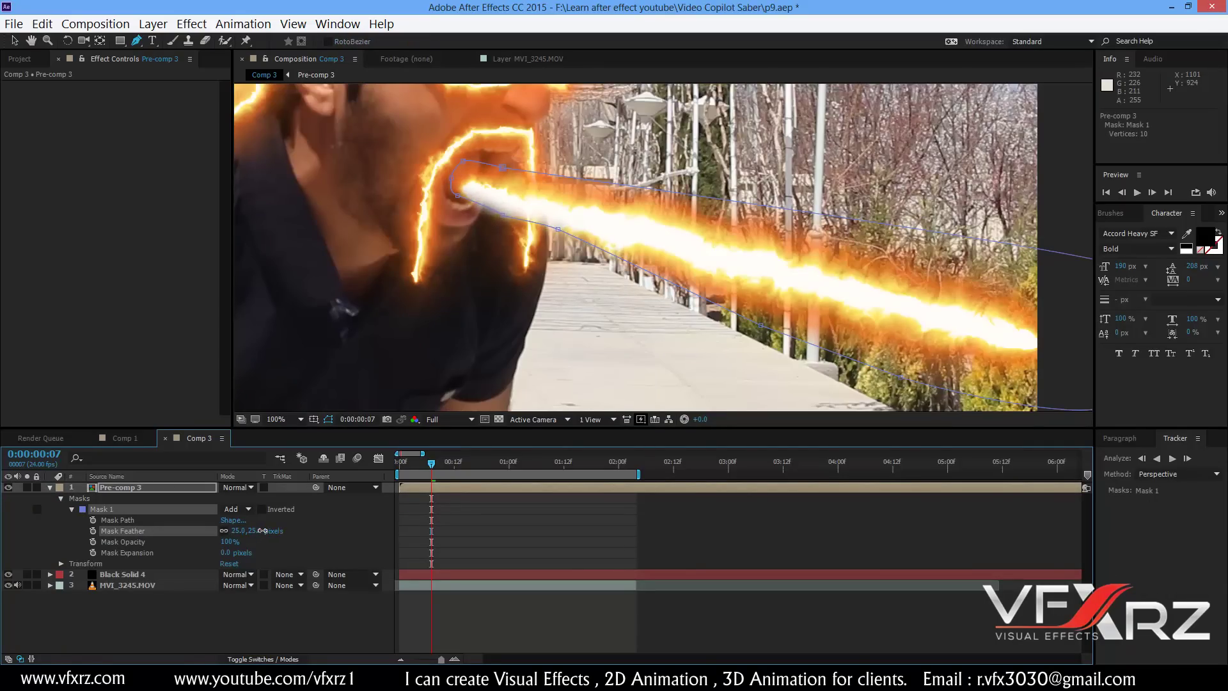
click(279, 638)
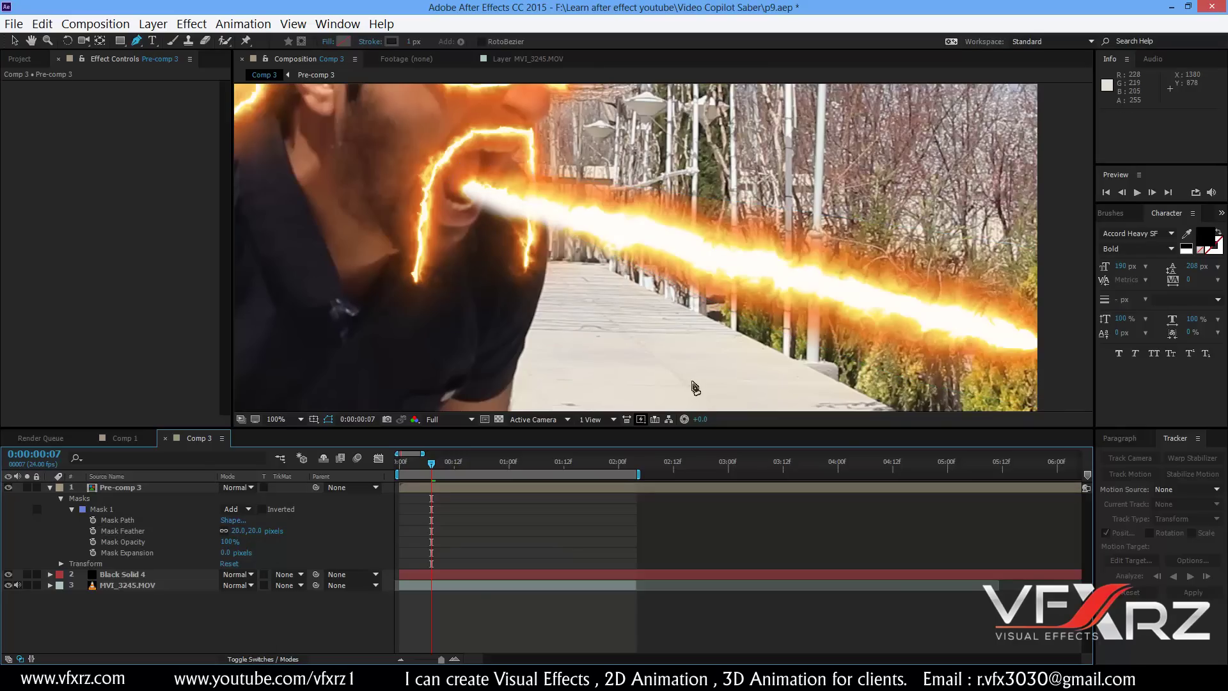
- Preview the feathered beam over the whole frame from the start of Comp 3
scroll(694, 386, down, 2)
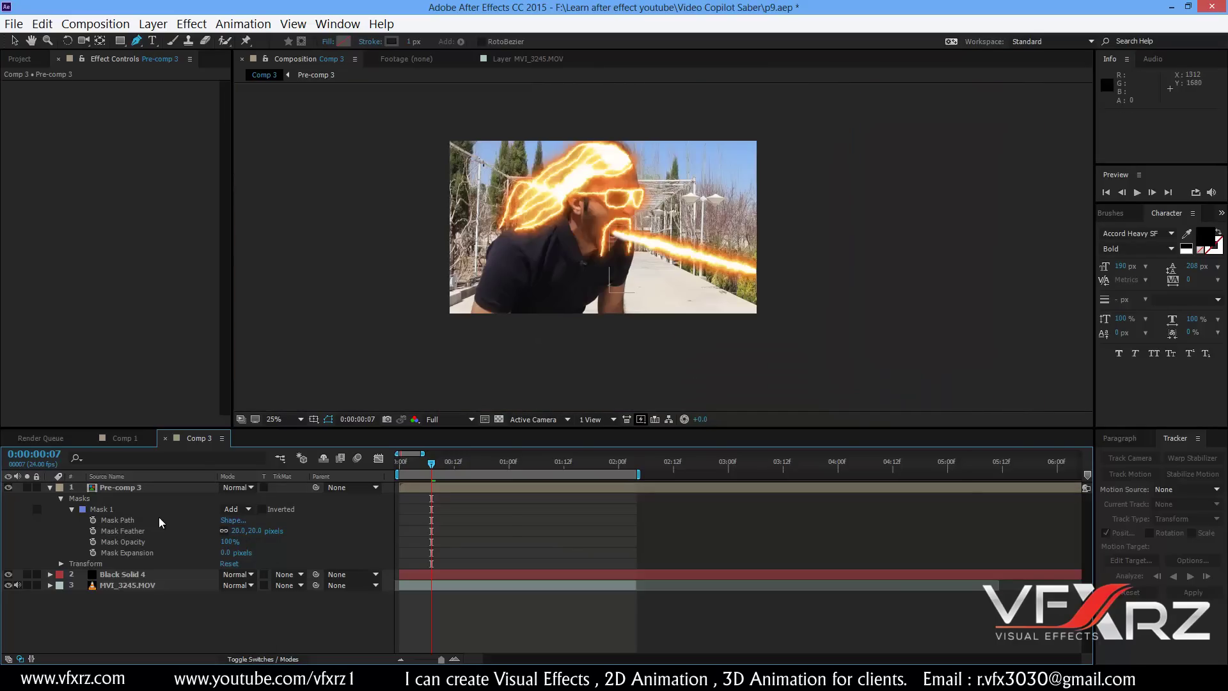
click(118, 509)
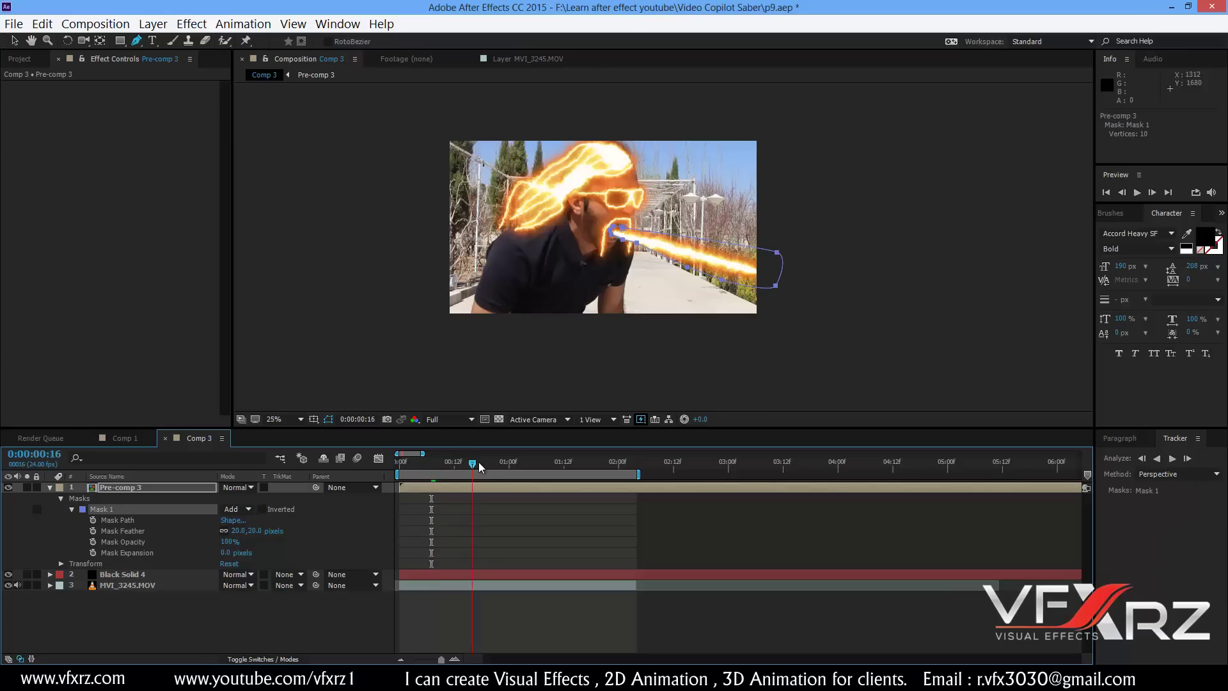
drag(483, 462, 389, 469)
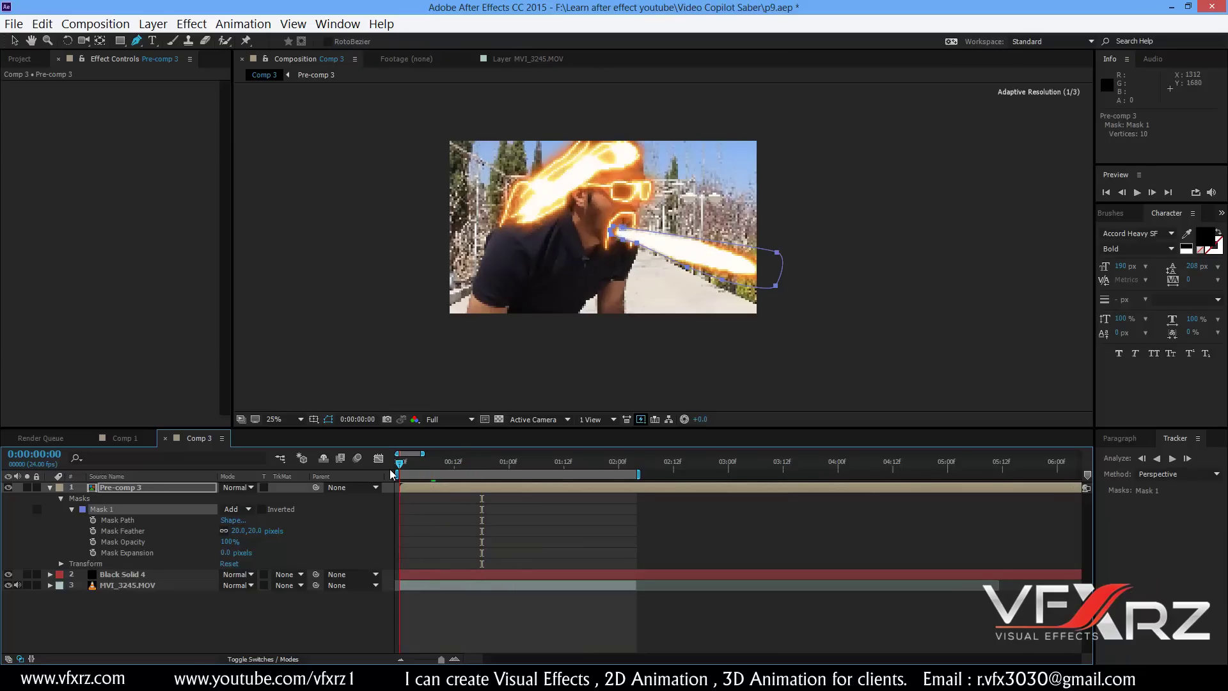
click(201, 631)
key(space)
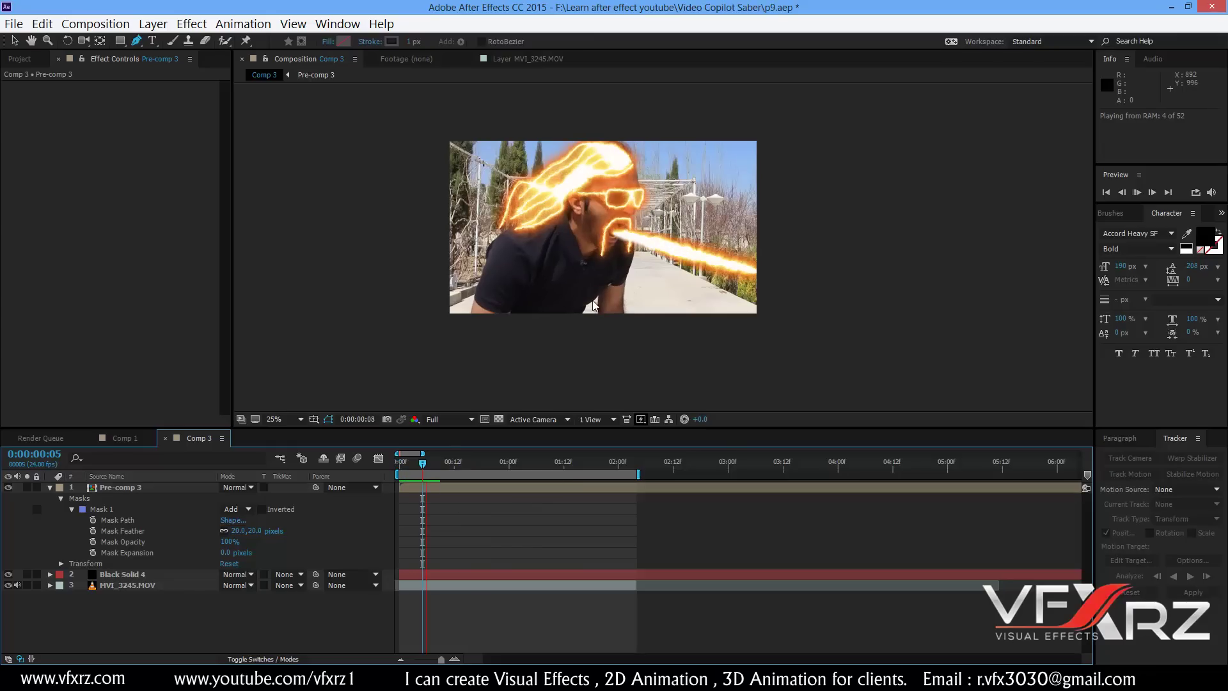
key(period)
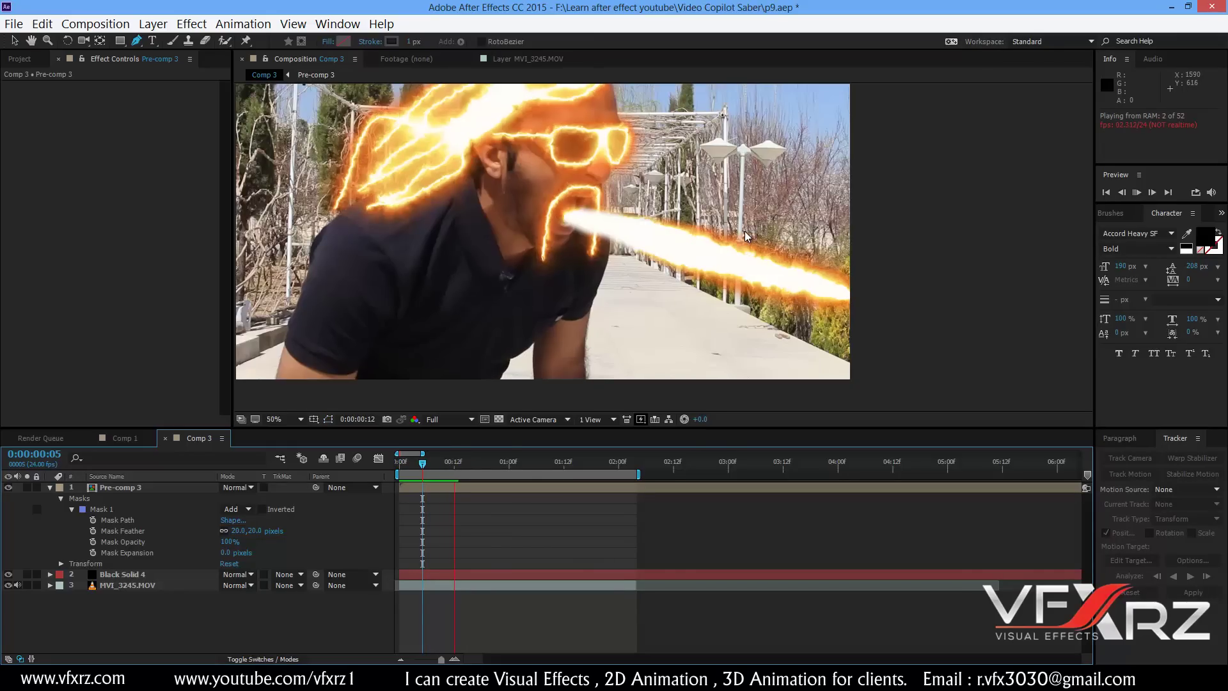
key(space)
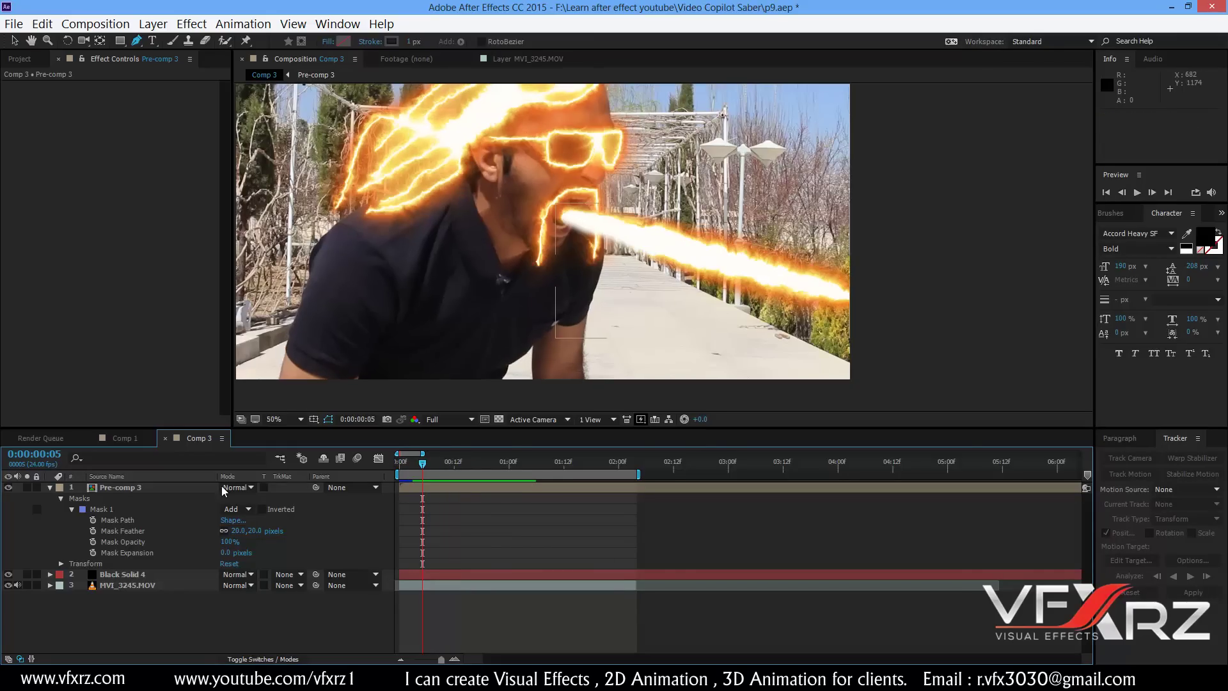
- Inside Pre-comp 3, set the Glow Distortion's Wind Direction Offset to 220° in Black Solid 4's Saber effect
double_click(127, 487)
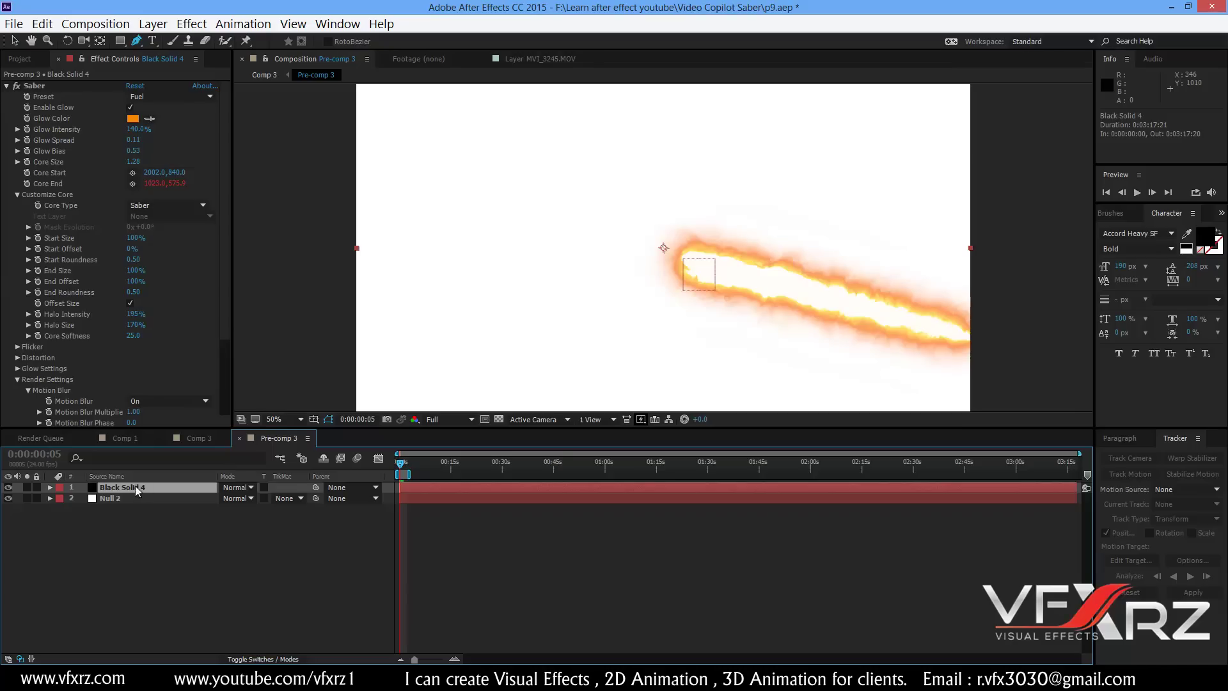
scroll(220, 220, down, 3)
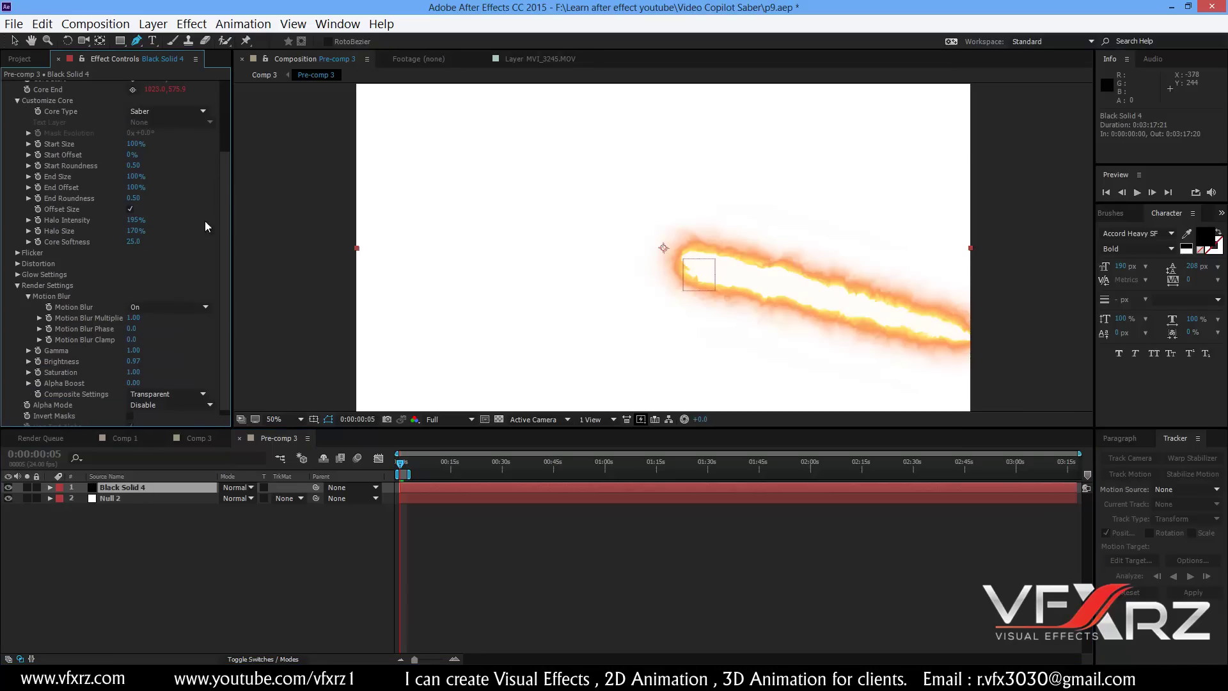
click(17, 263)
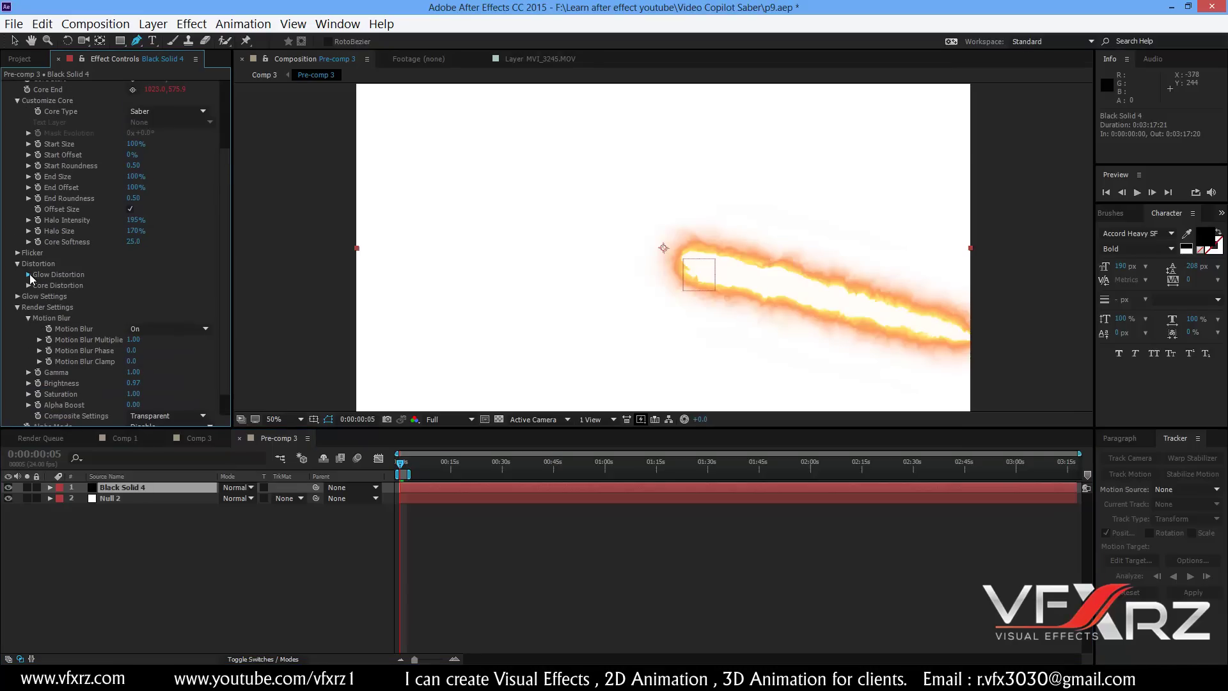
click(29, 273)
scroll(178, 355, down, 1)
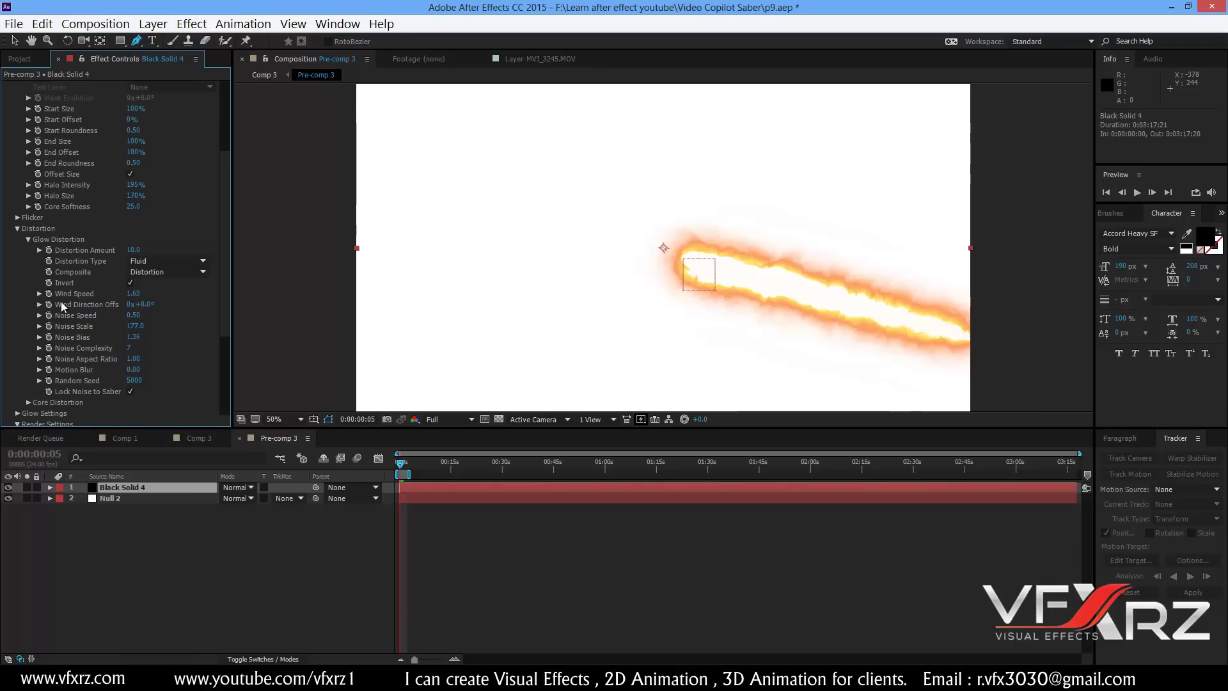
drag(147, 308, 275, 305)
click(153, 306)
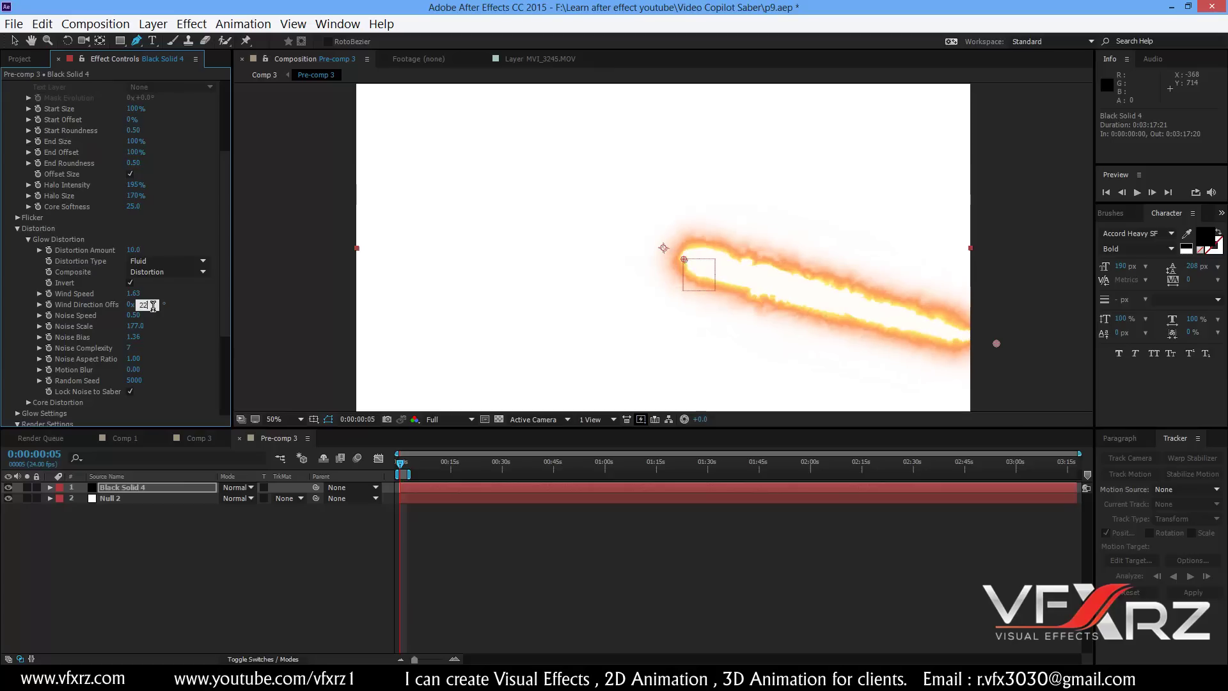
text(220)
key(Return)
- Set the beam's Glow Distortion Wind Speed to 50 and play back the beam's motion
click(137, 293)
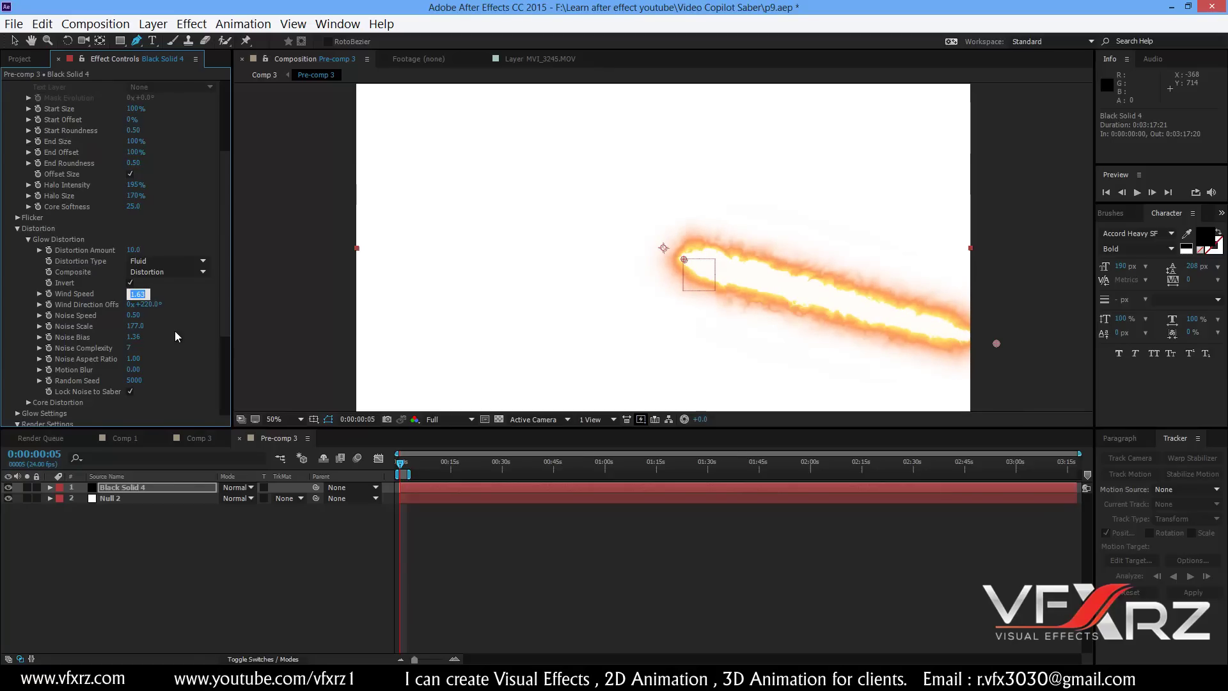
text(50)
key(Return)
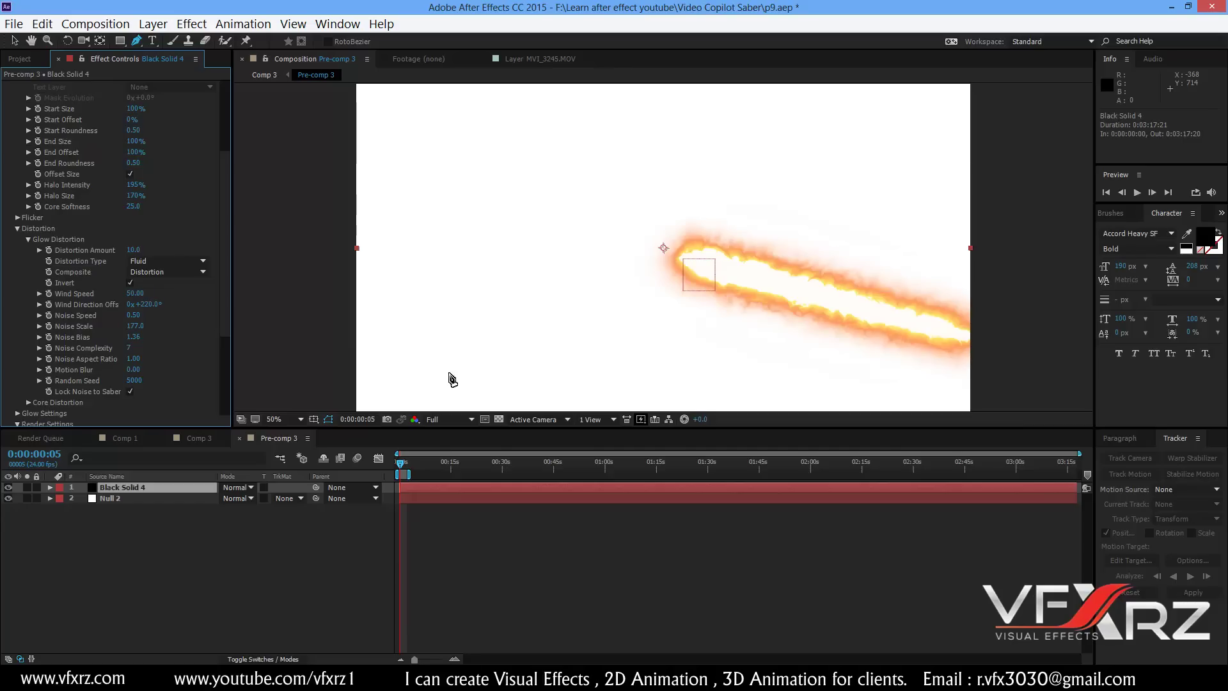
key(space)
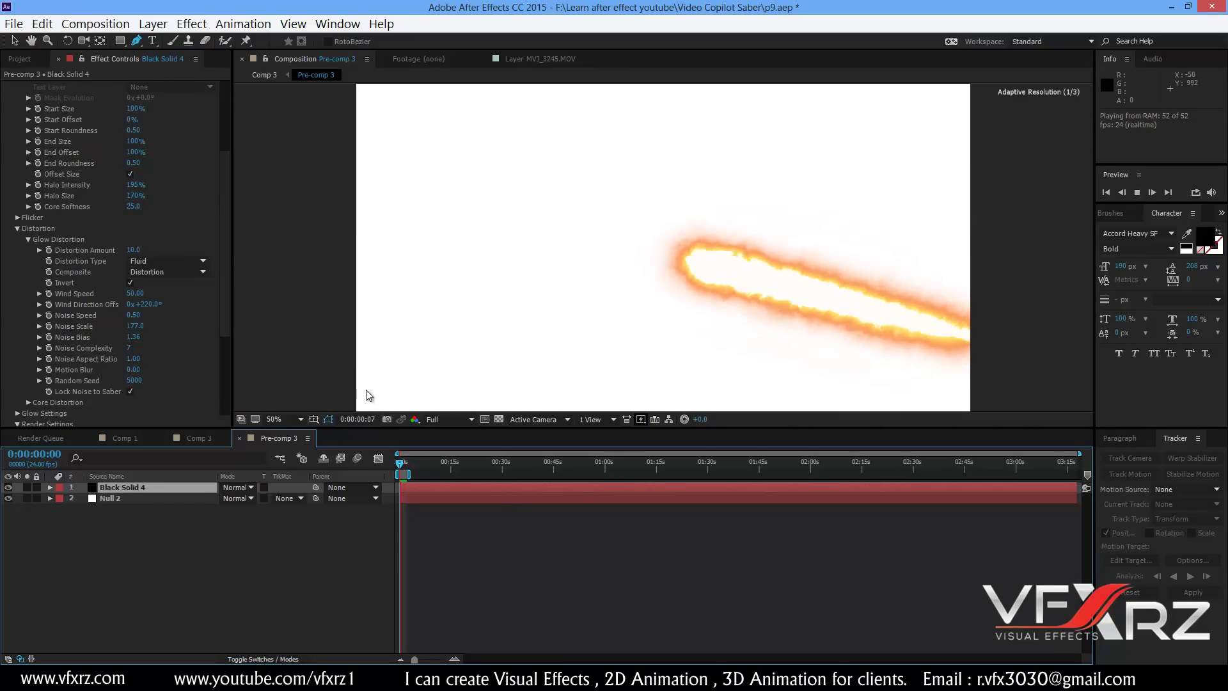
key(space)
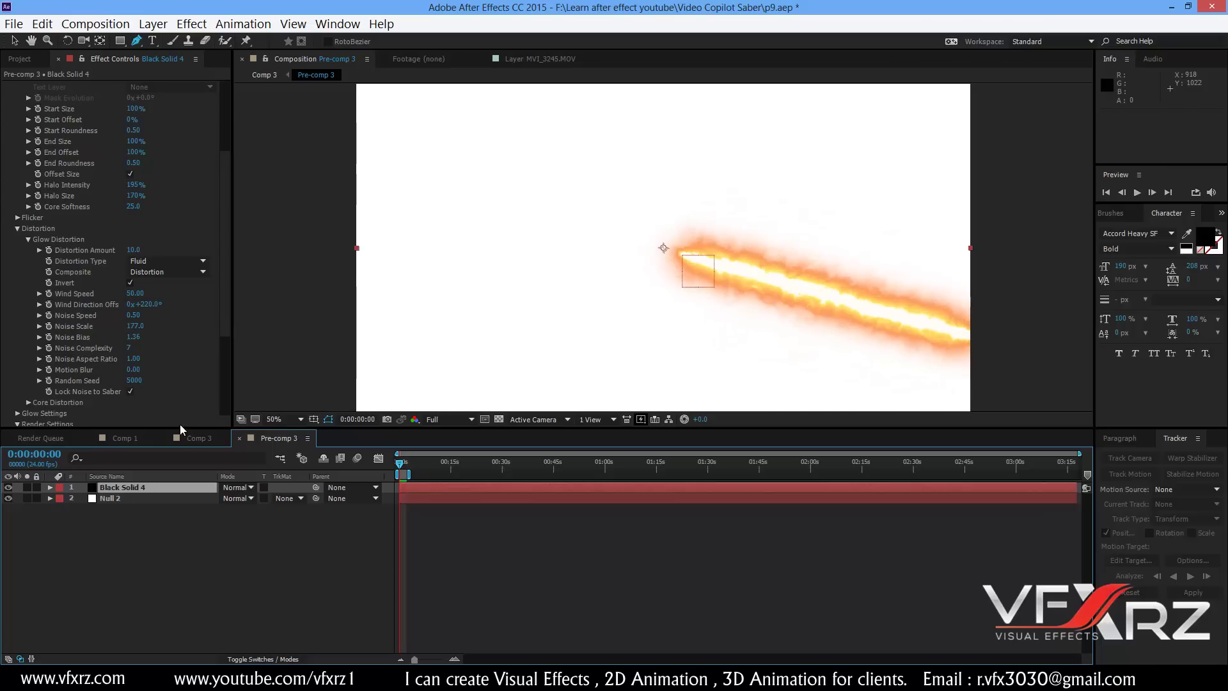
- Compare the beam in Comp 3 with the version in Comp 1, and return to Comp 3
click(203, 439)
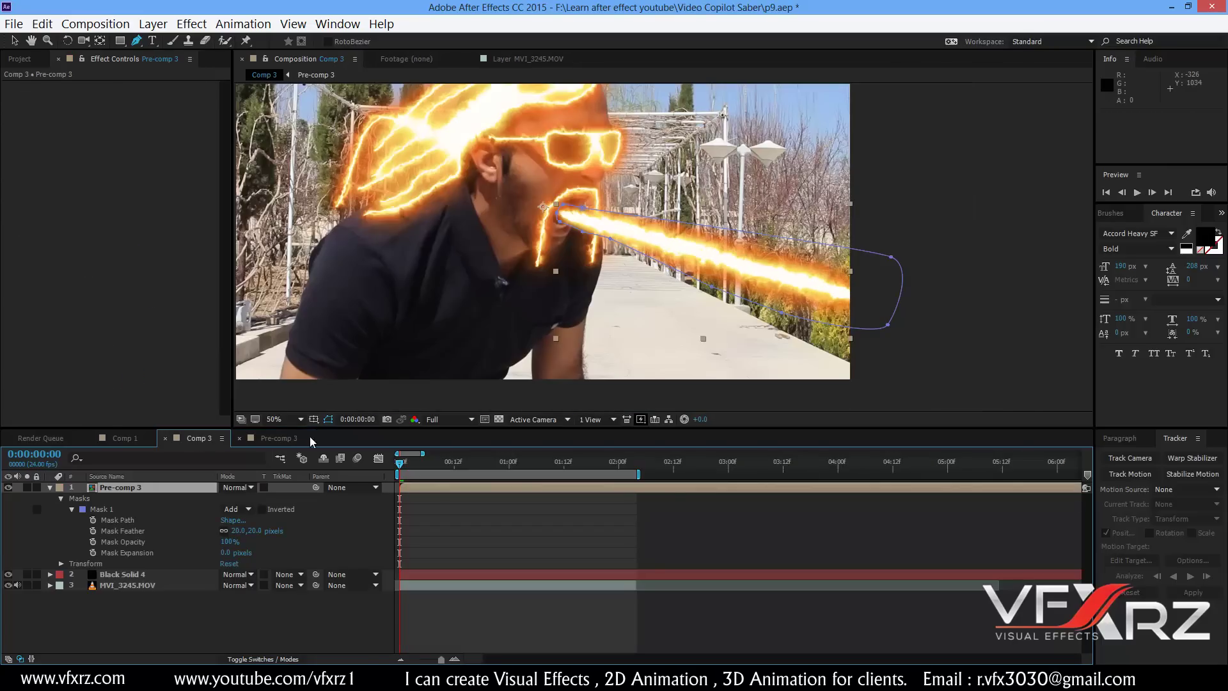
click(270, 437)
click(124, 439)
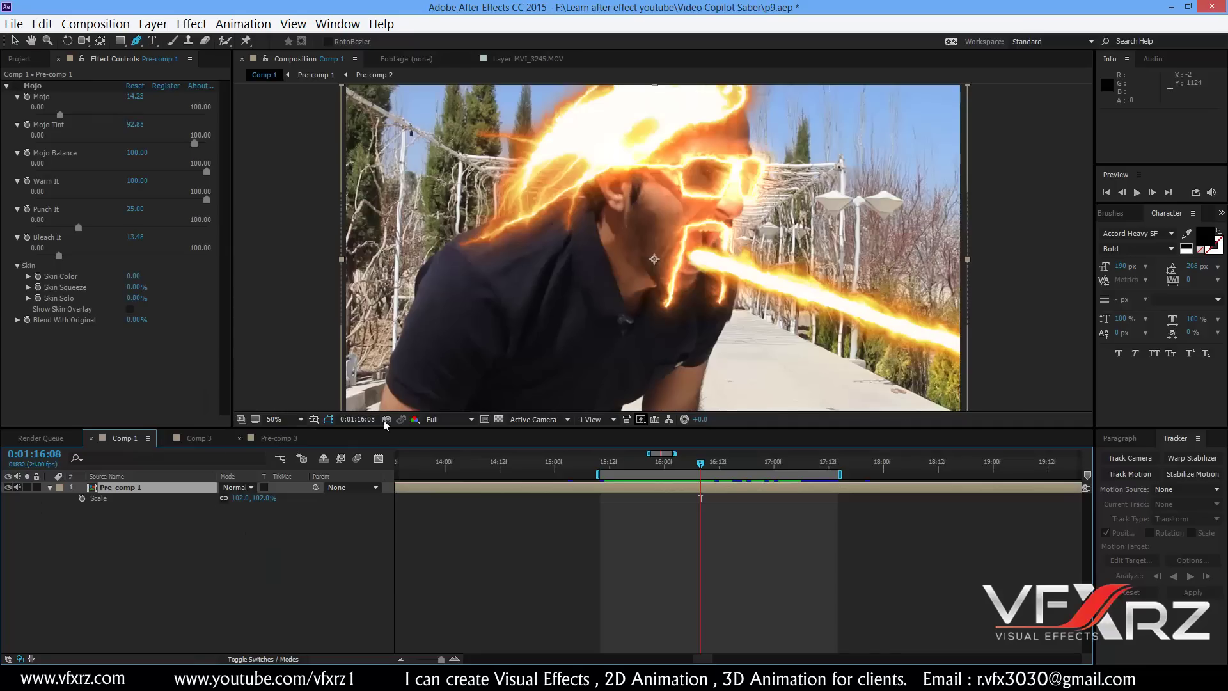
click(198, 439)
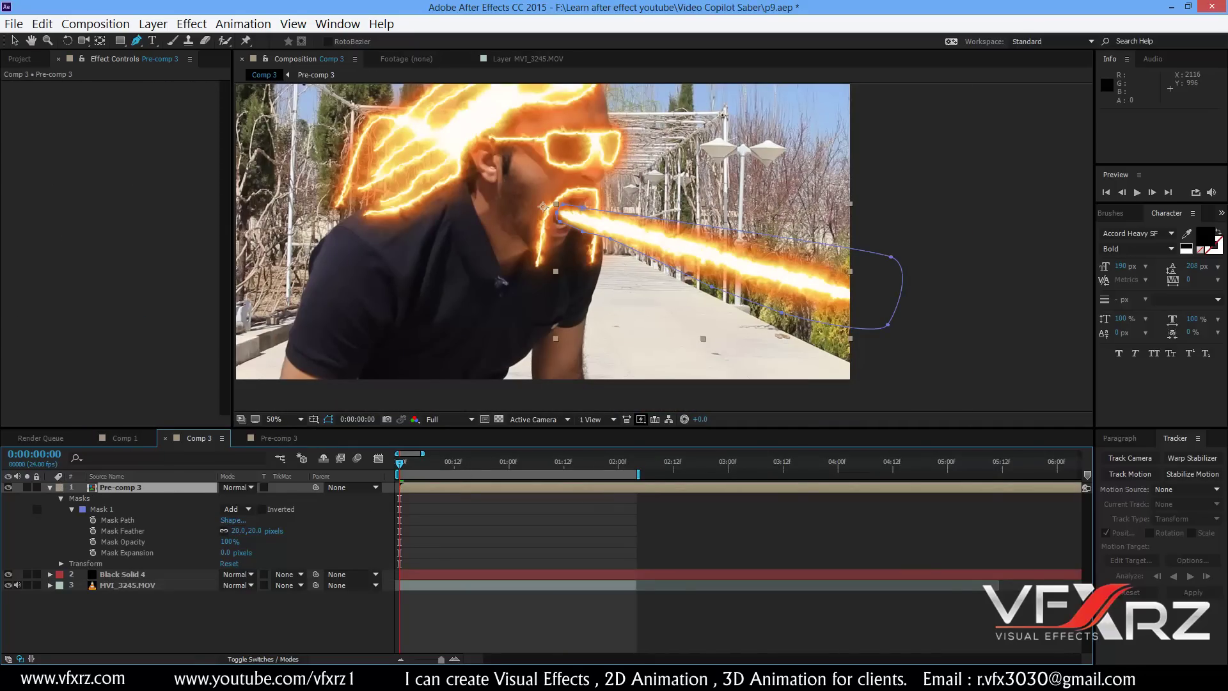
- Pre-compose all three layers of Comp 3 together, moving all attributes into the new composition
drag(159, 615, 132, 427)
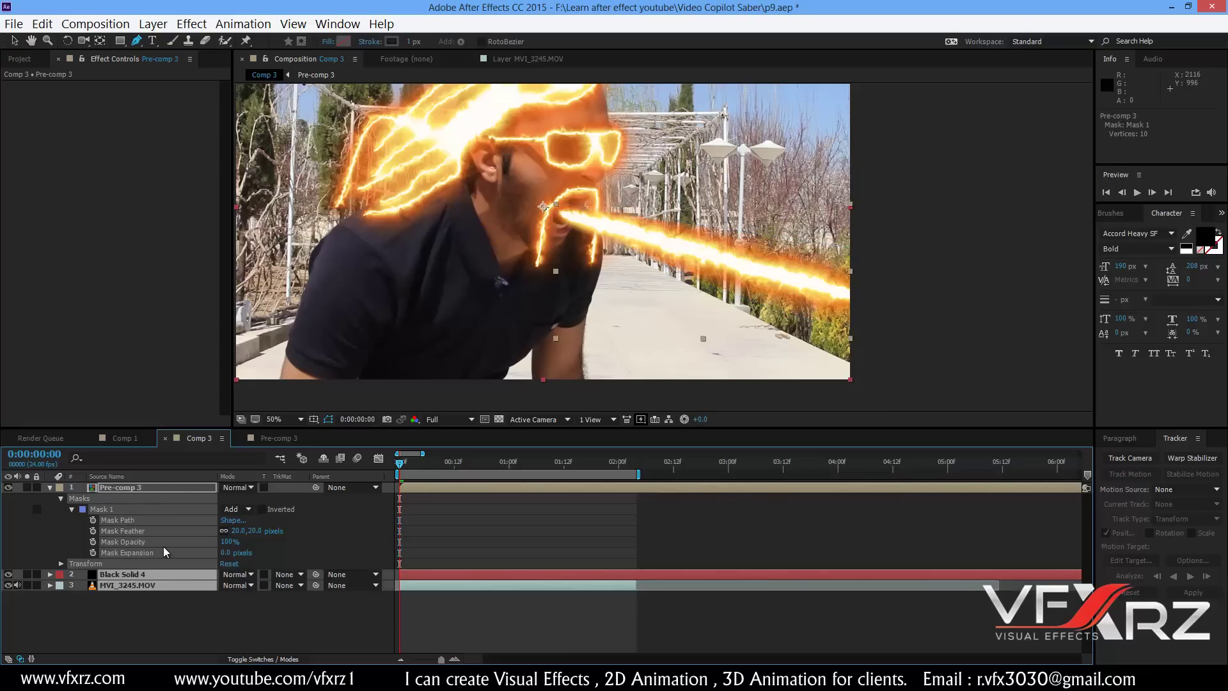
right_click(177, 574)
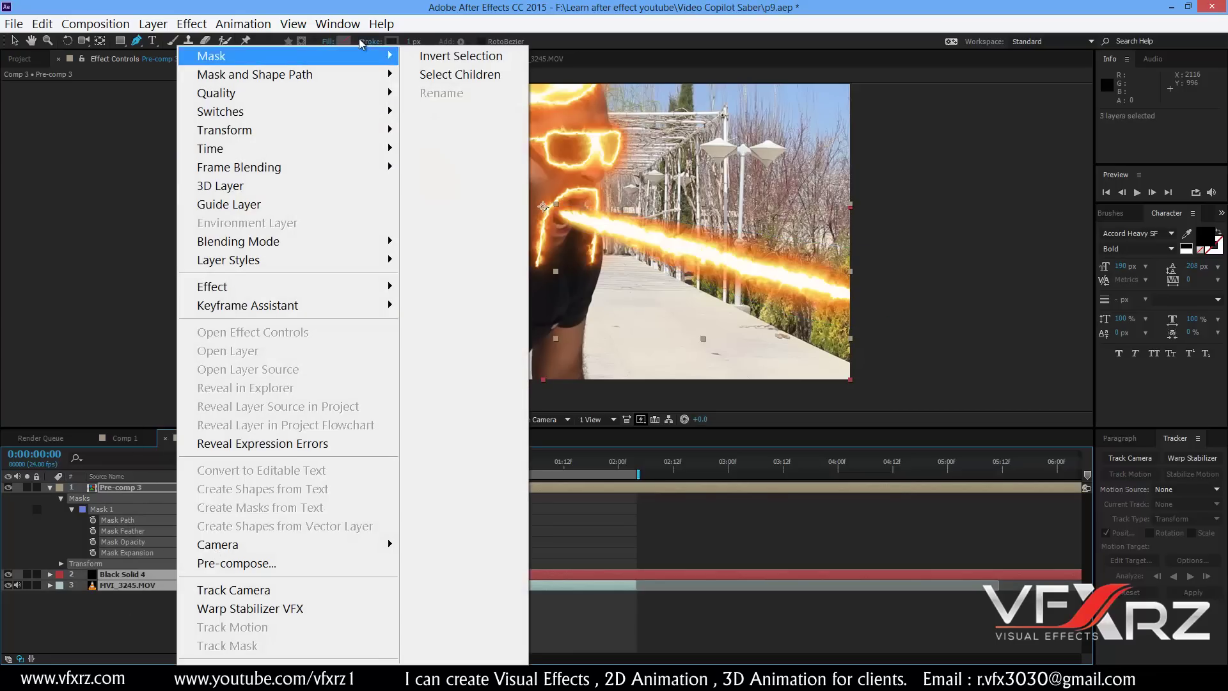
click(266, 563)
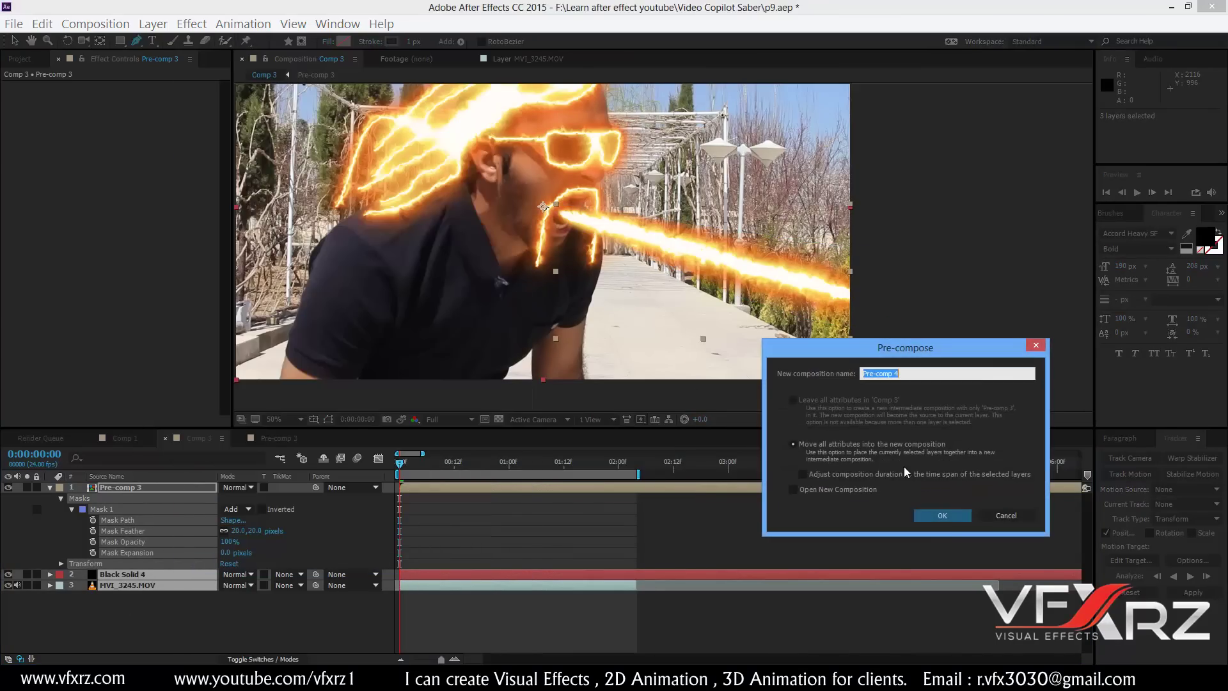
click(945, 520)
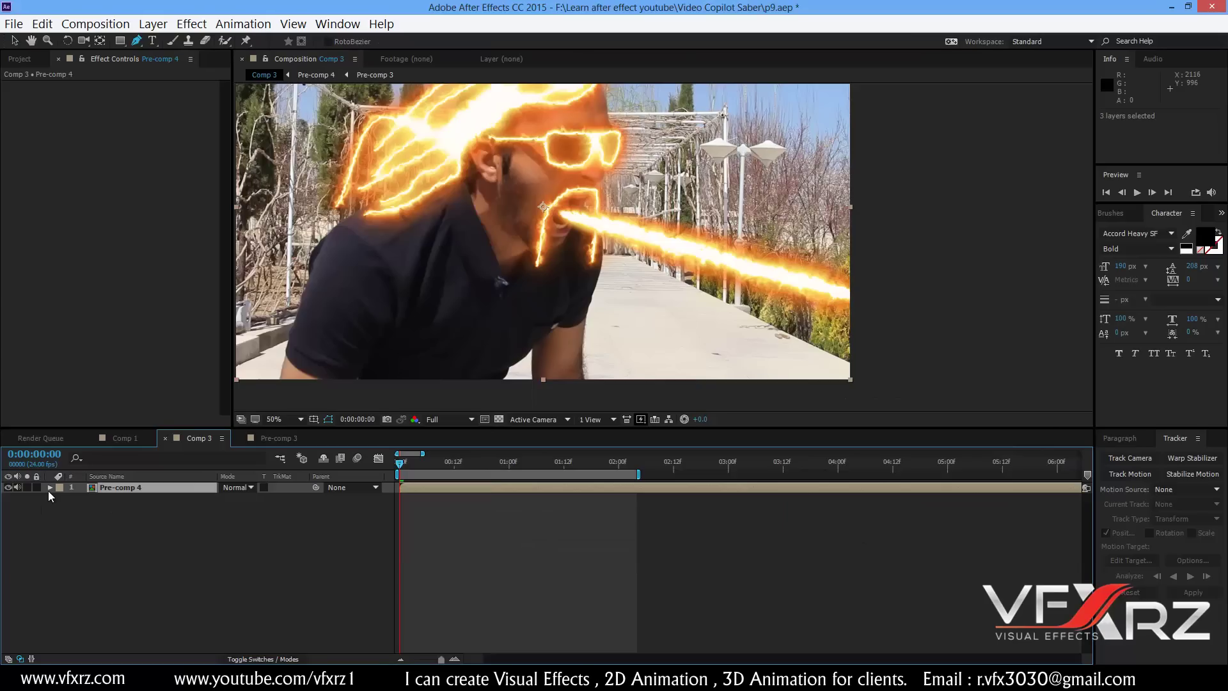
- Scale the new Pre-comp 4 layer up to 104%
click(50, 487)
click(61, 498)
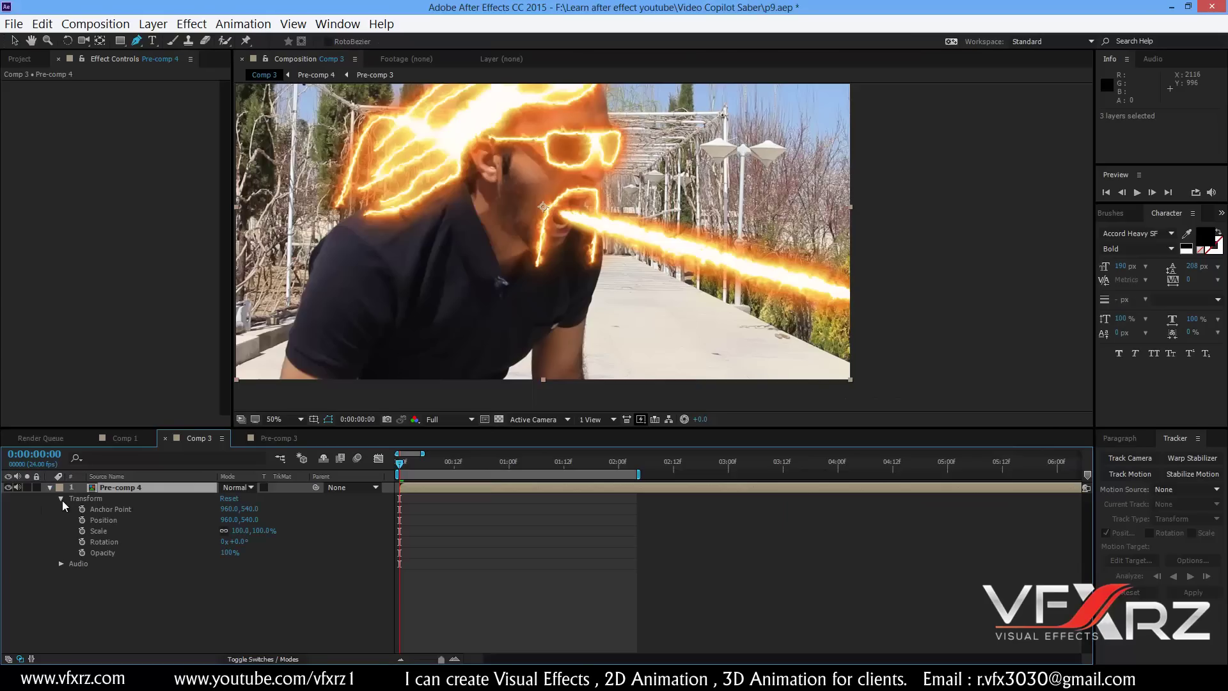
click(100, 530)
drag(255, 534, 258, 532)
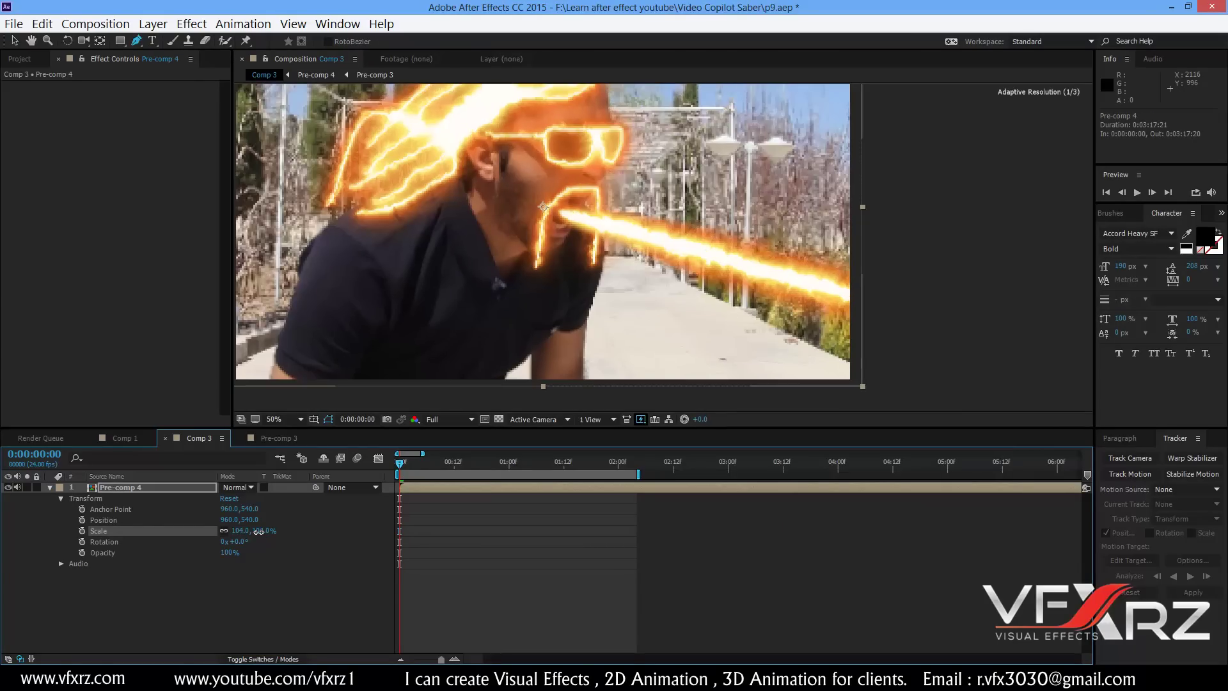
- Add the expression wiggle(50,20) to the Pre-comp 4 layer's Position to create camera shake
click(107, 521)
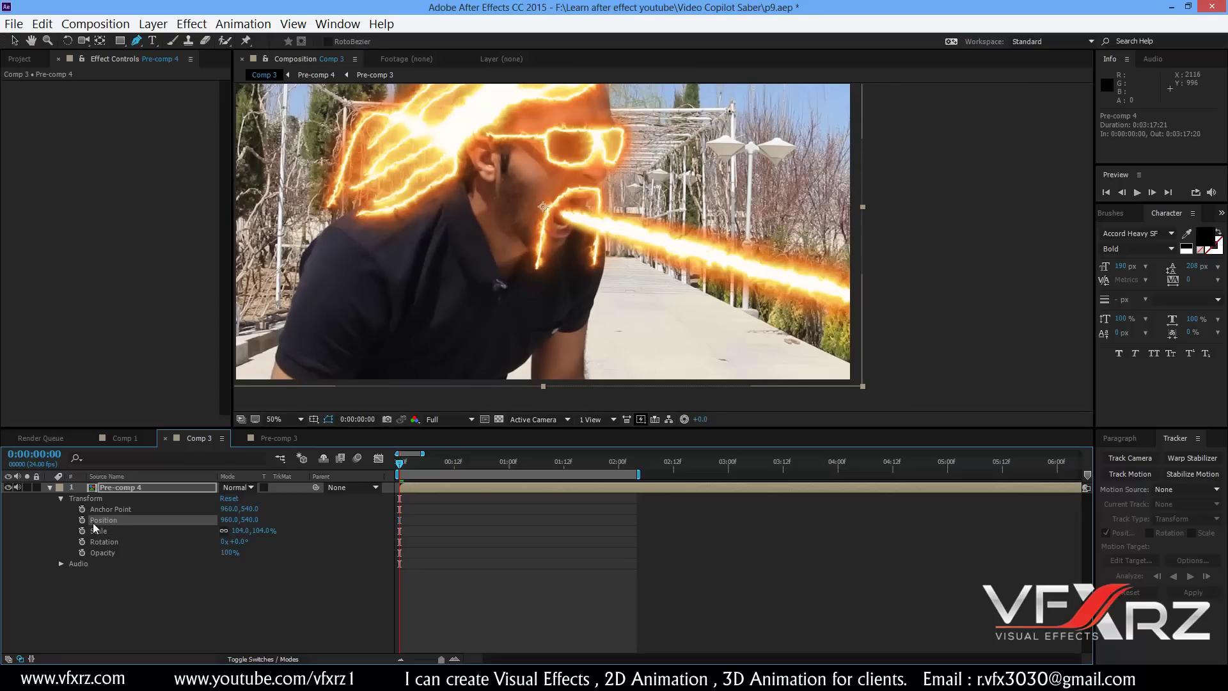
alt+click(82, 521)
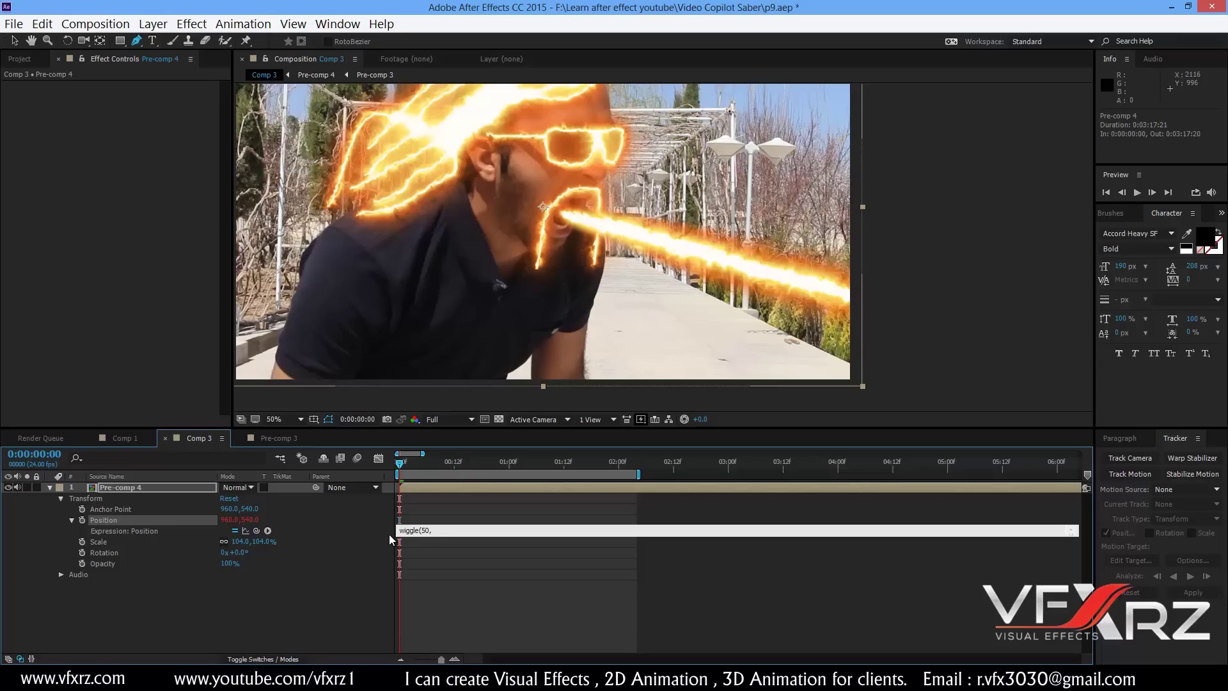
text(20))
click(358, 618)
- Preview the shaking shot with the fire beam and check the frame at 0:00:00:18
key(space)
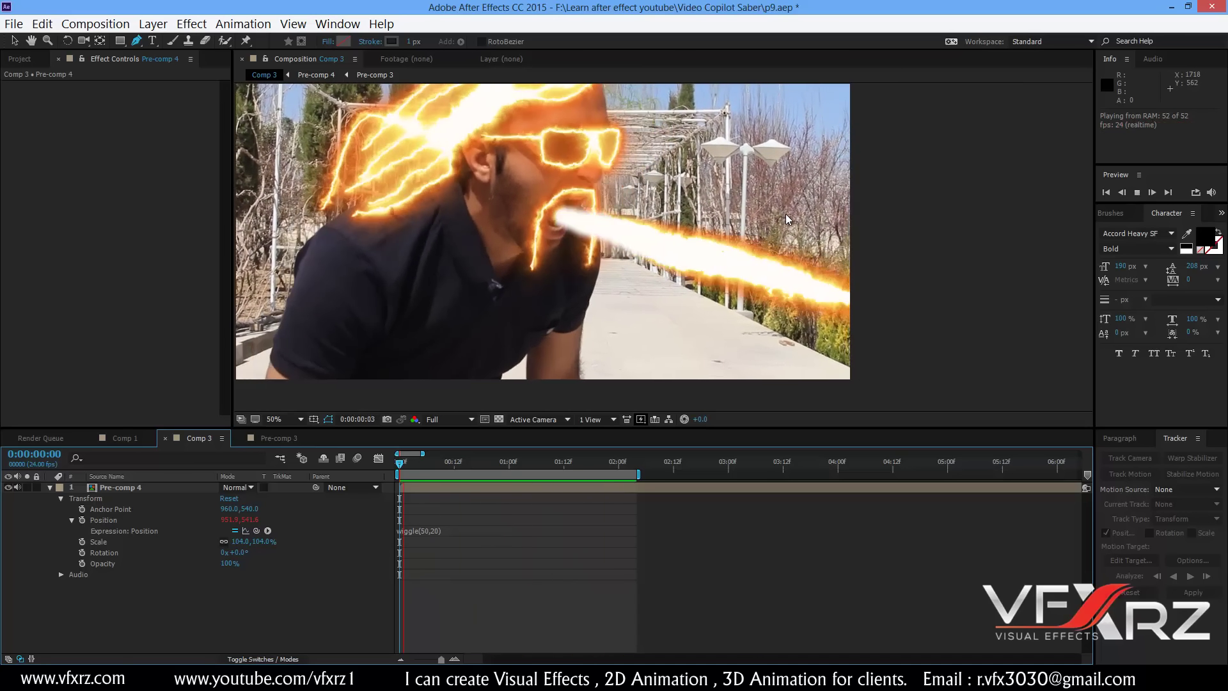
click(459, 474)
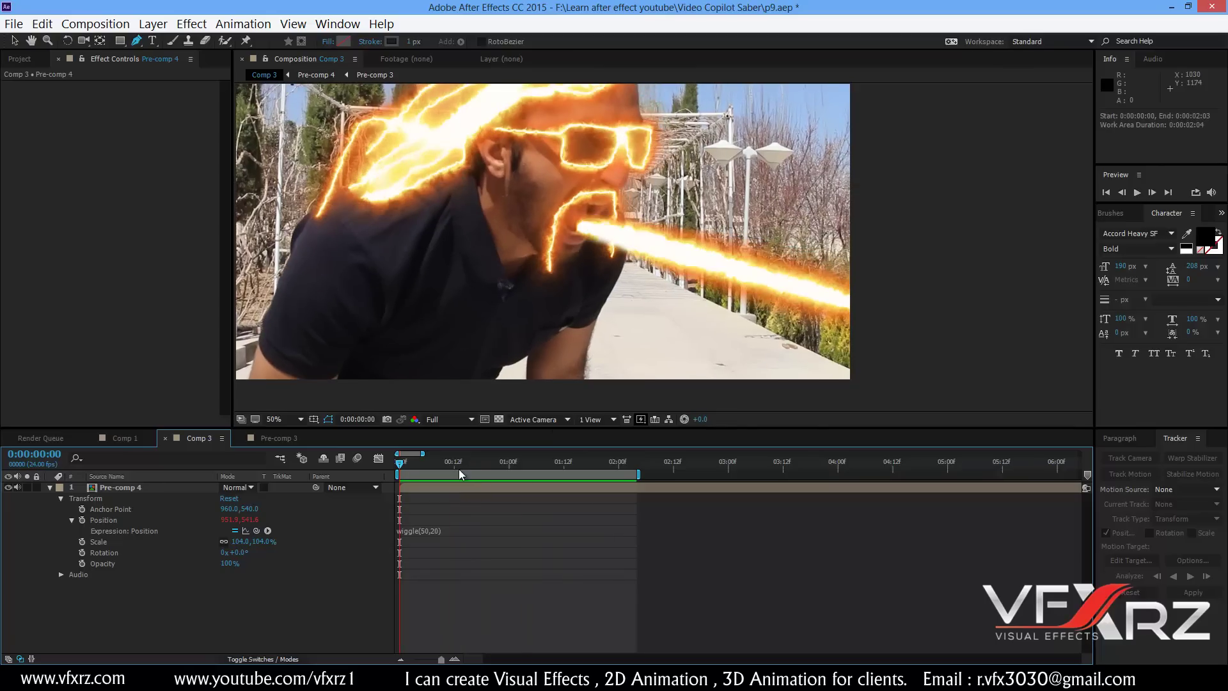
click(483, 463)
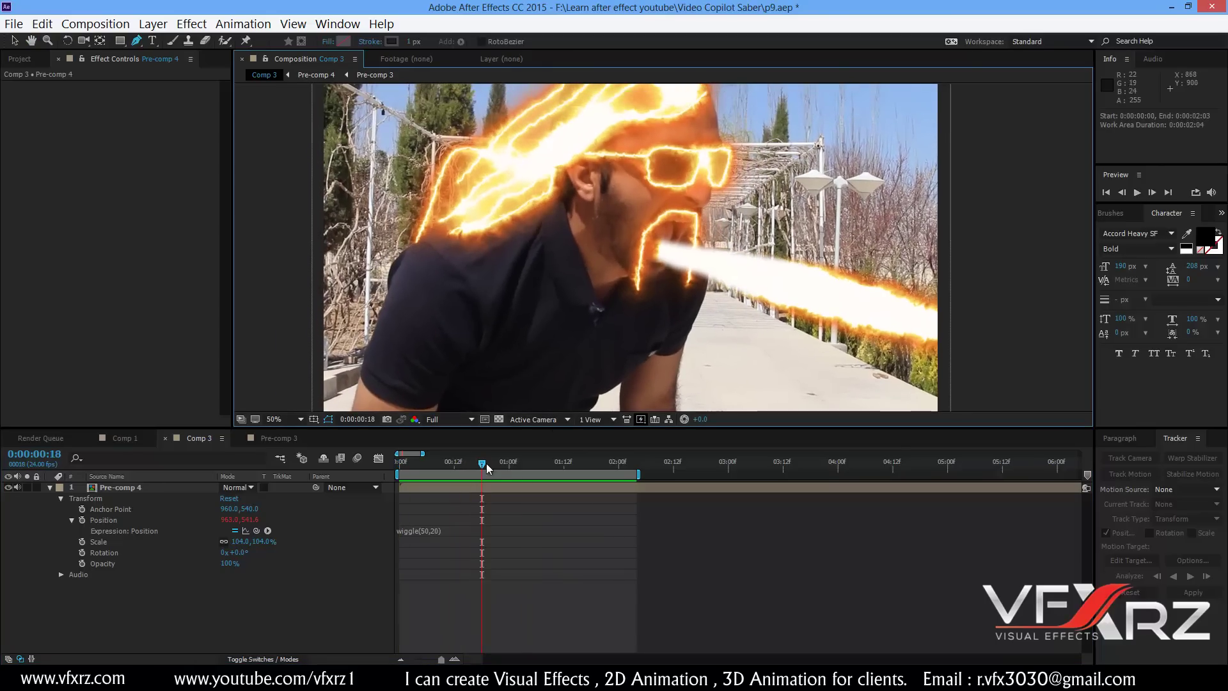